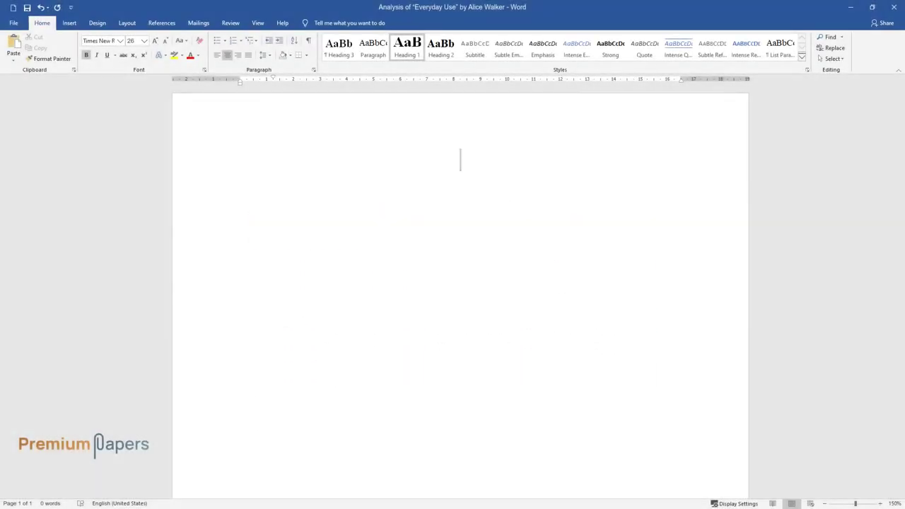
- Enter the title 'Analysis of “Everyday Use” by Alice Walker' and begin a subheading line below it
text(Analysis o)
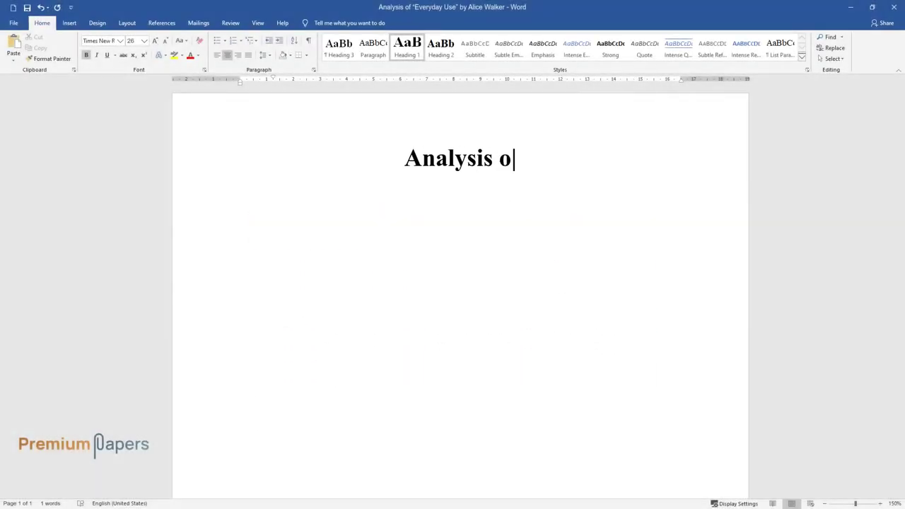
text(f “Everyday Use” by Alice Walker)
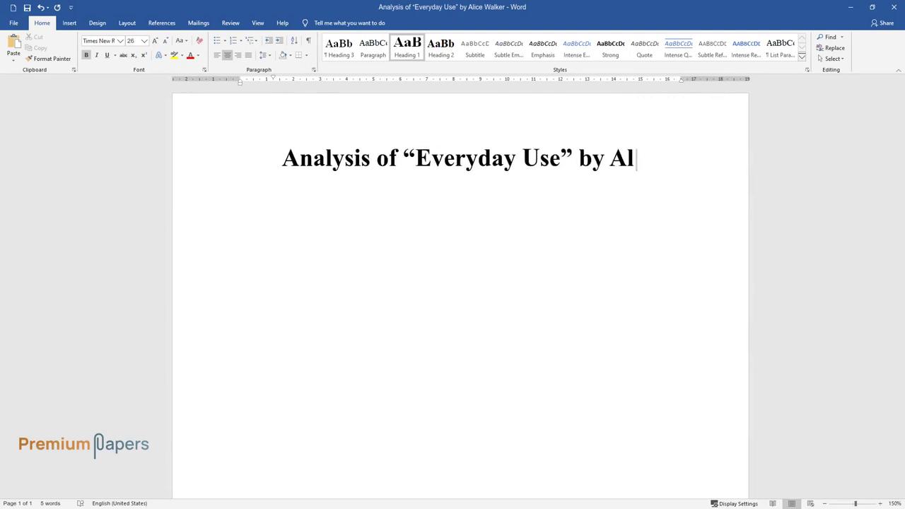
key(Return)
- Add the 'Introduction' heading and the paragraph introducing 'Everyday Use' as an allegory of African heritage
text(I)
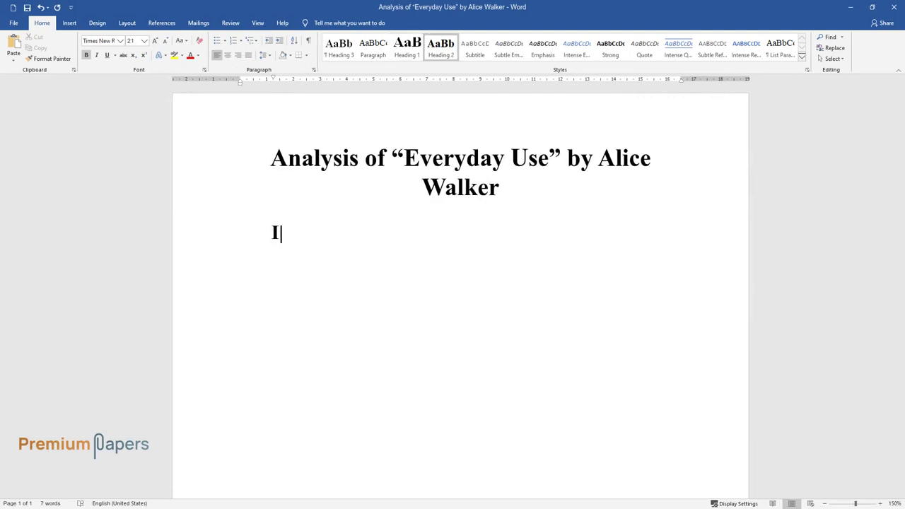
text(ntroduction)
key(Return)
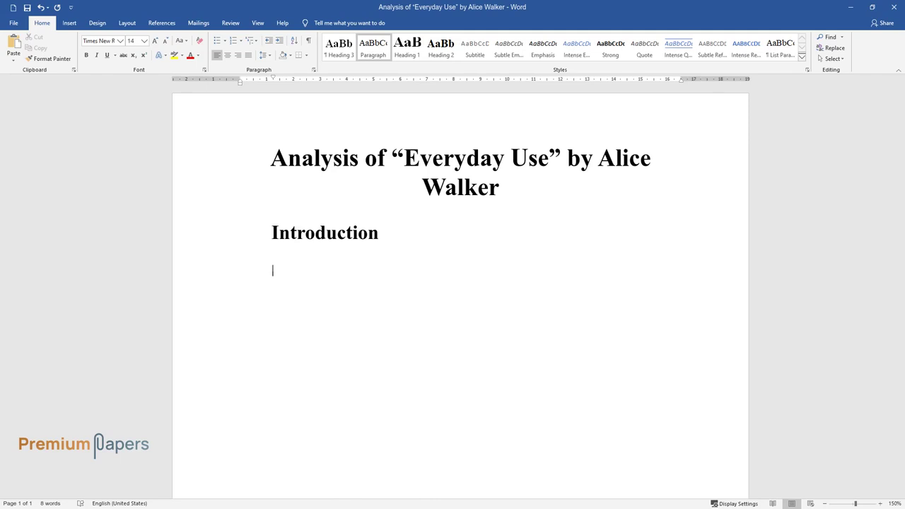
text(“Everyday Use” is an)
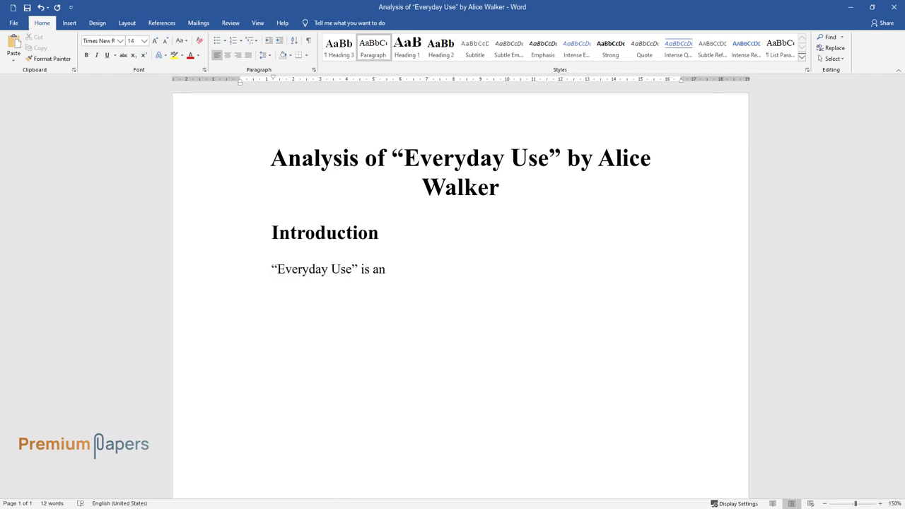
text( allegorical story that intertwines A)
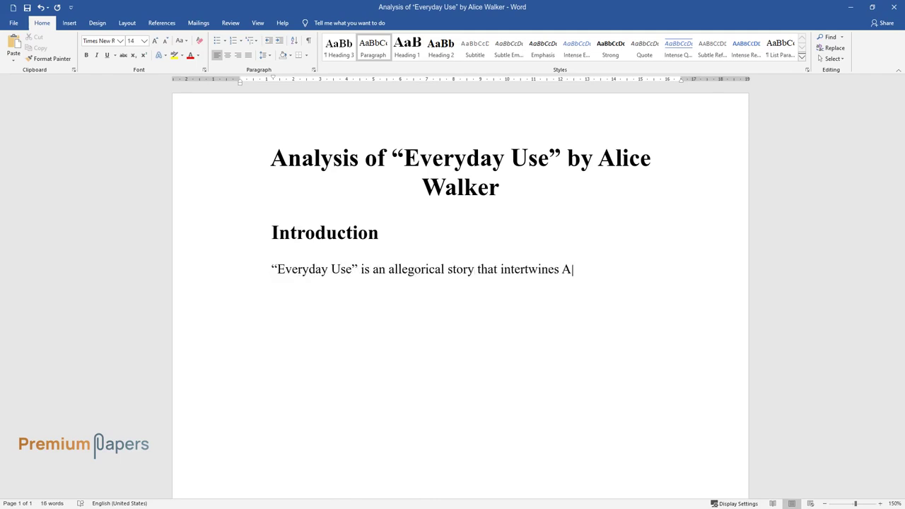
text(frican heritage and modern world practices. Written by)
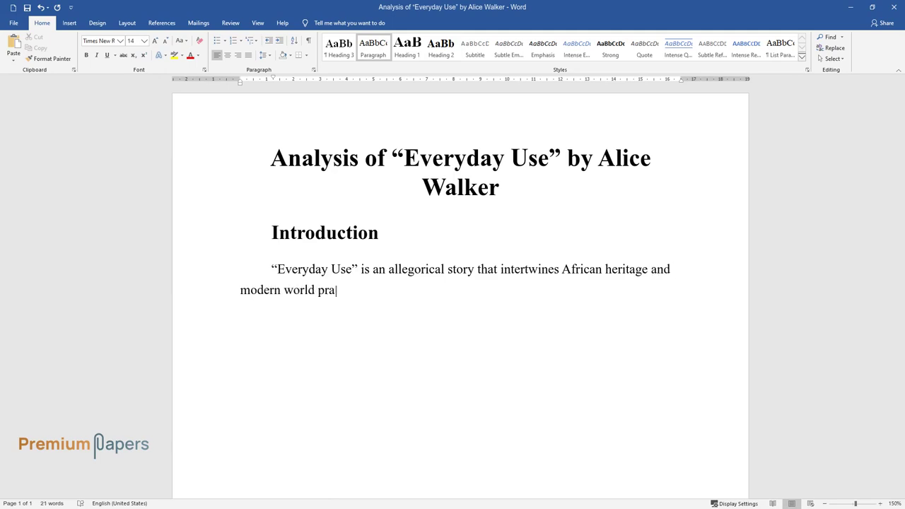
text( Alice Walker, the)
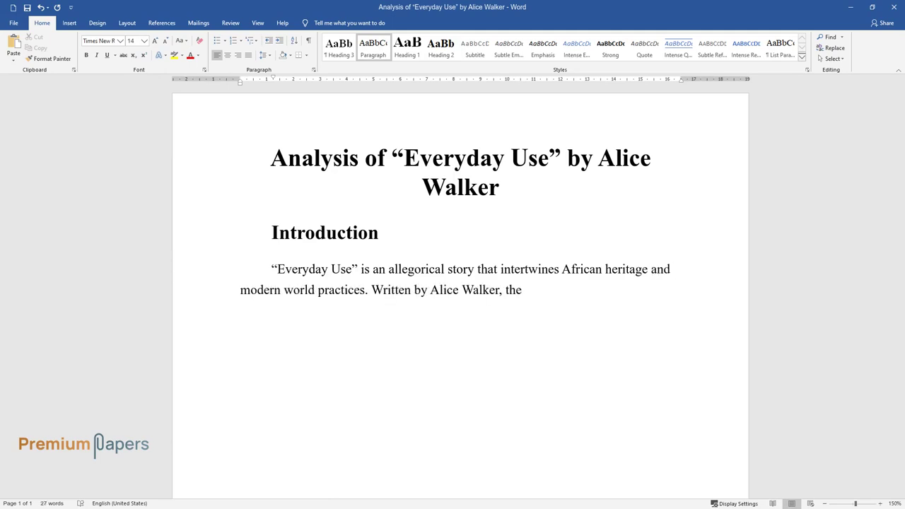
text( story focuses on the lives of Africa)
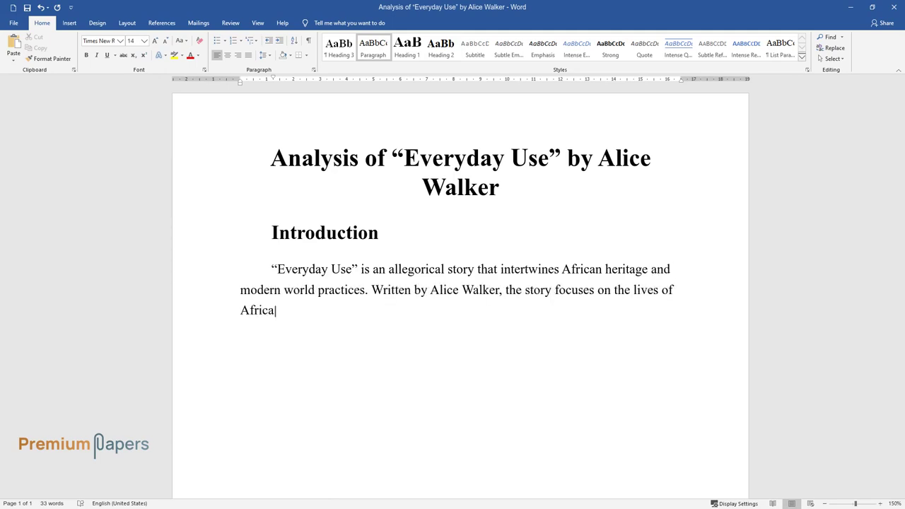
text(n Americans who struggle for the African legacy amid a world engrossed w)
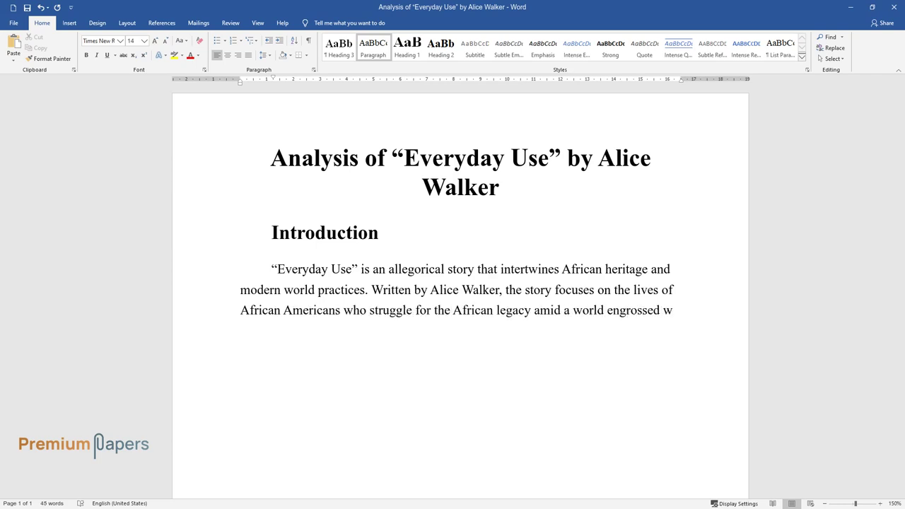
text(ith diverse cultures. Therefore, the )
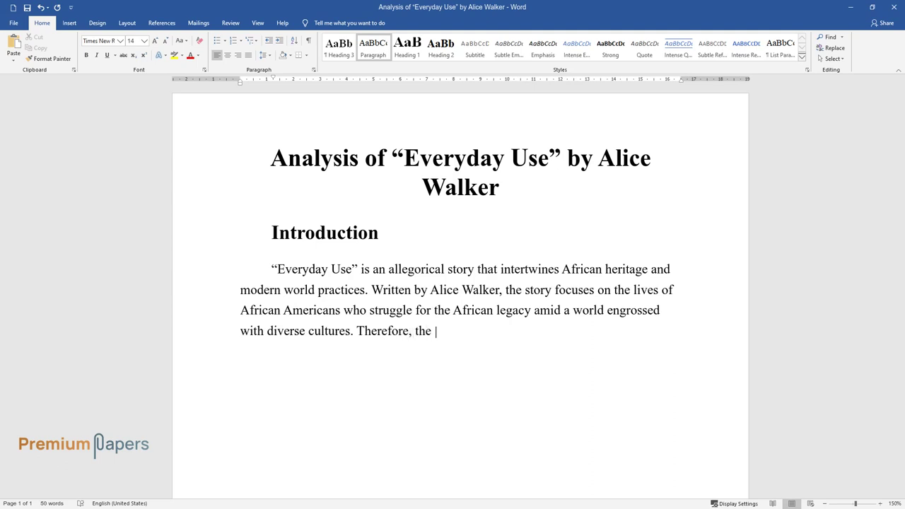
text(narrator struggles to reveal the con)
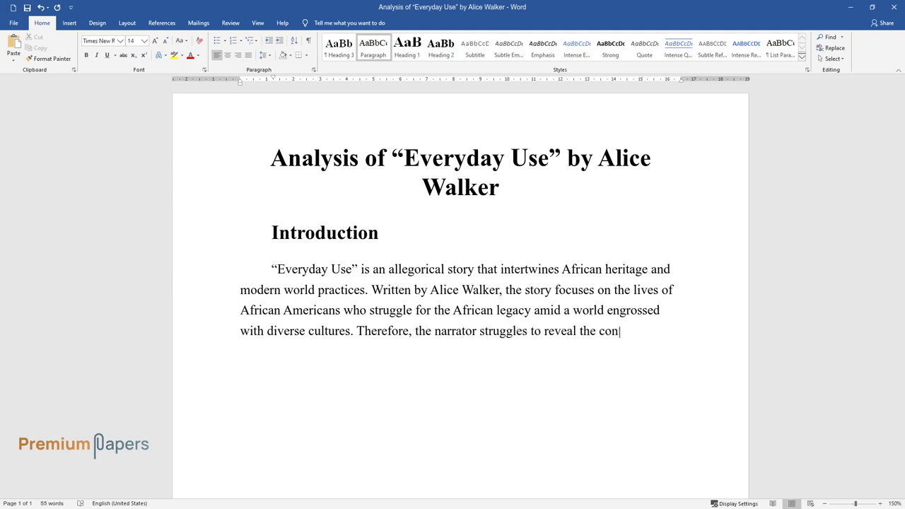
text(temptuous attitude of Dee who is pur)
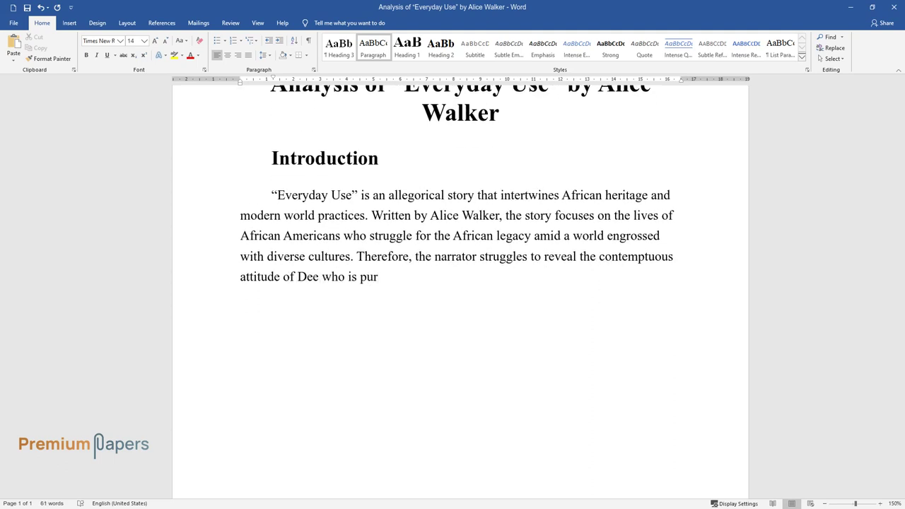
text(ely engrossed in a new culture. Criti)
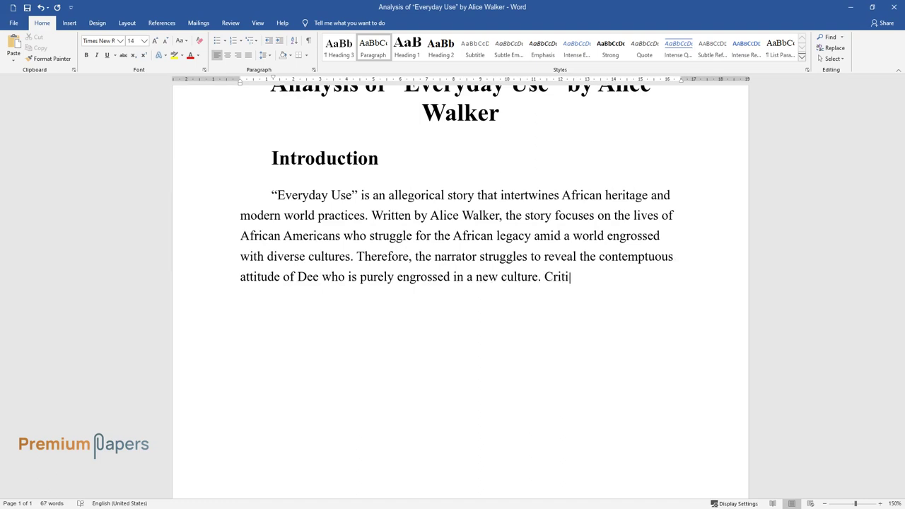
text(cally, analysis of Walker's)
text( story re)
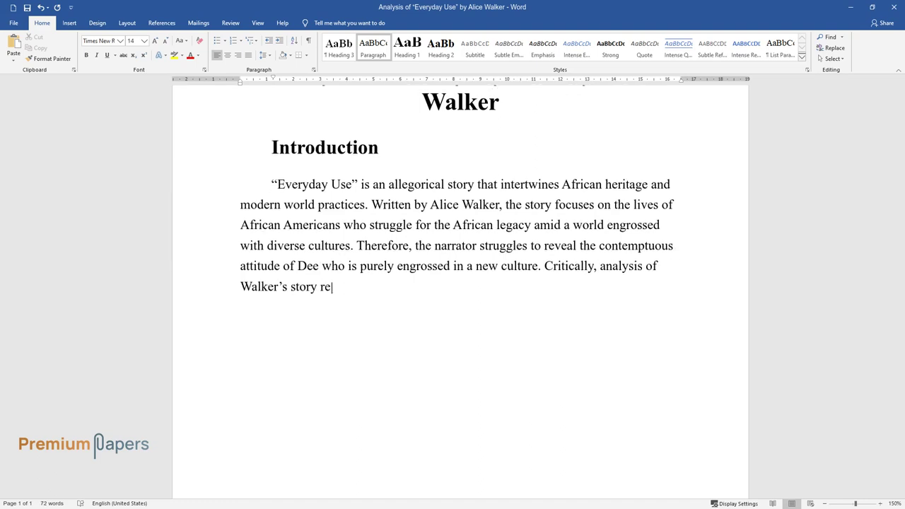
text(veals her artistic prowess in blendin)
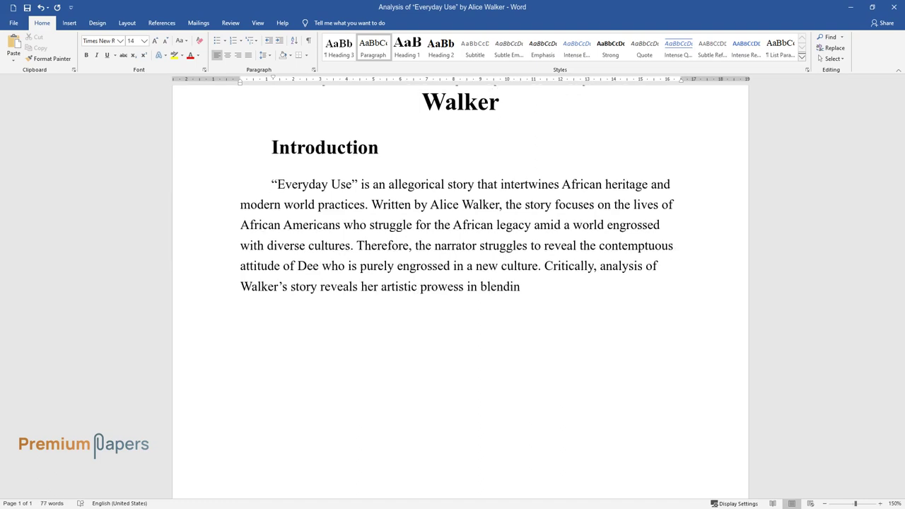
text(g literary techniques to reveal the radical transformation of b)
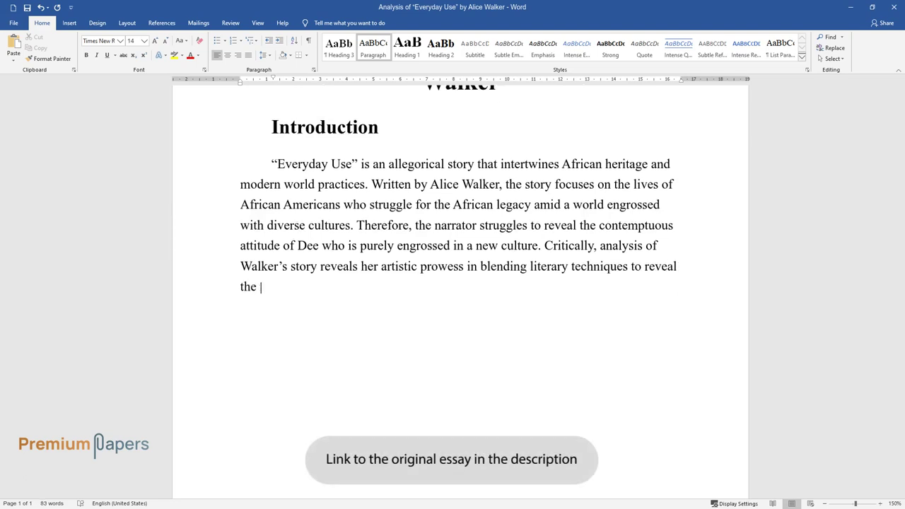
text(lack peop)
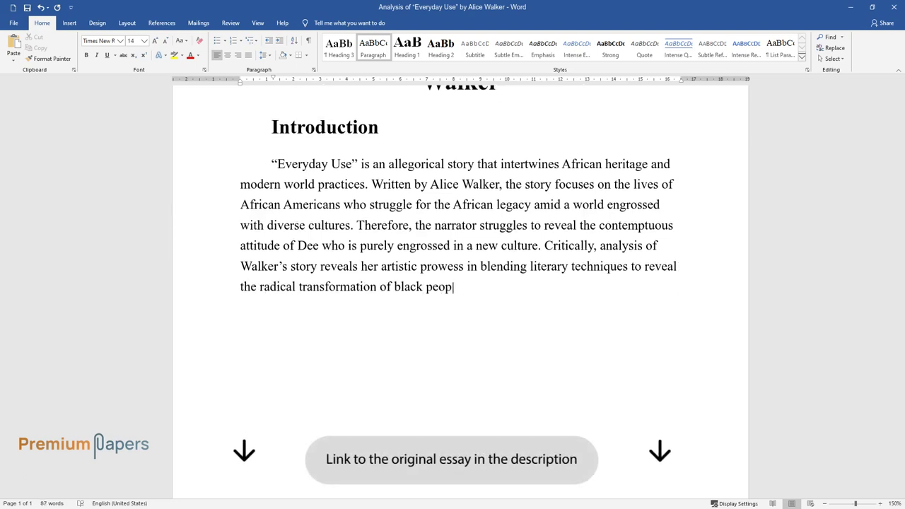
text(le. Therefore, in addition to giving)
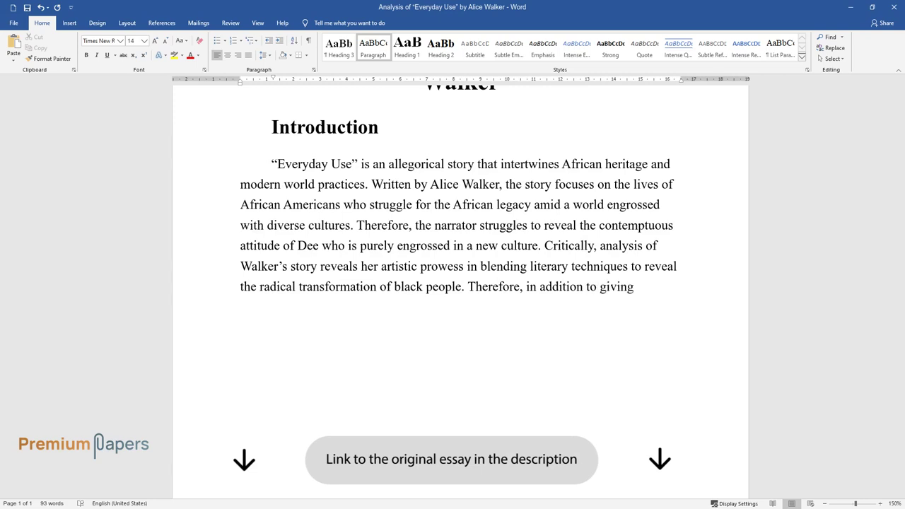
text( vivid precision to the story "Everyday Use," )
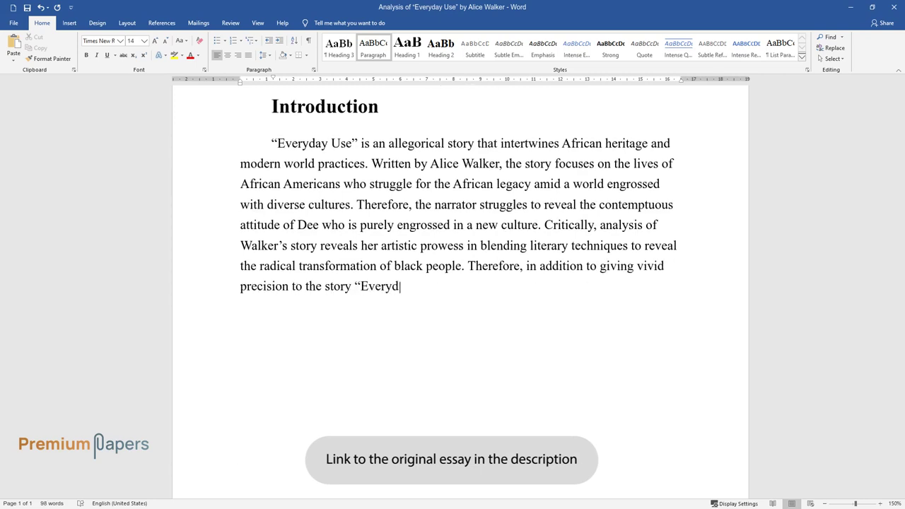
text(the net discussion also rev)
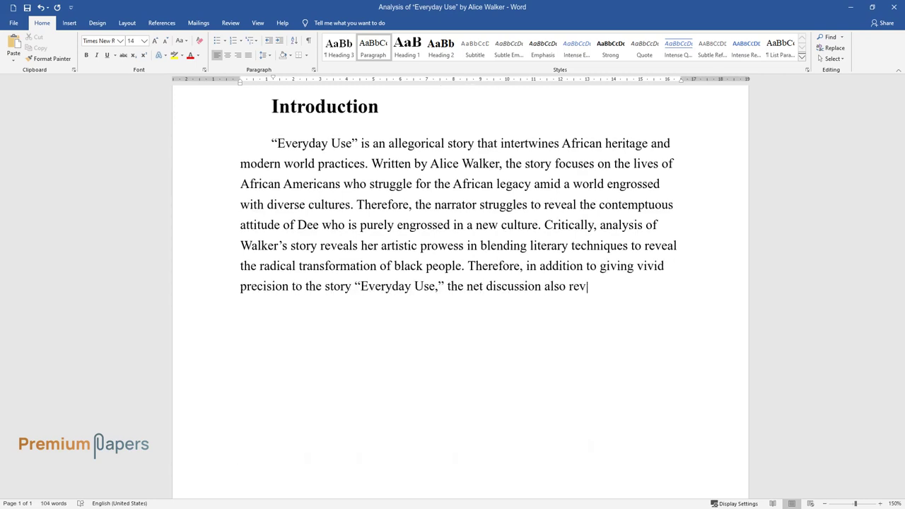
text(iews the story by focusing on the wri)
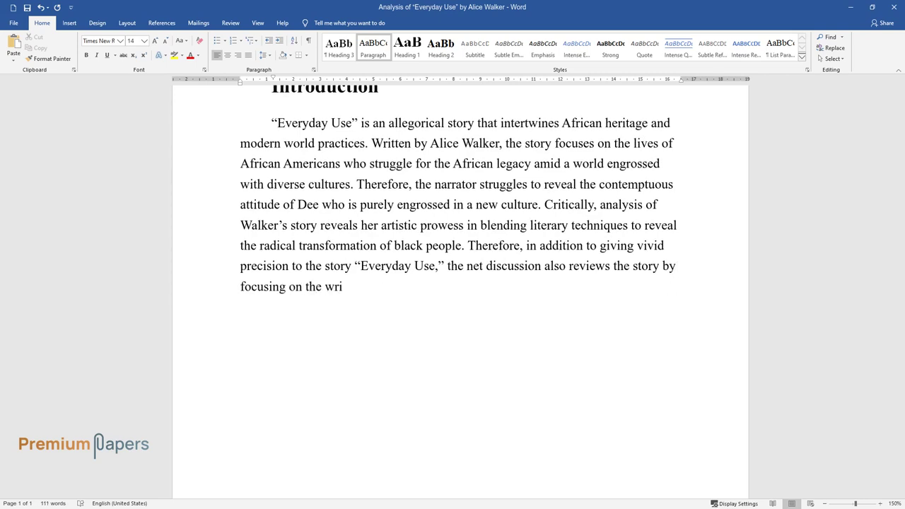
text(ter's strengths and weaknesses.)
key(Return)
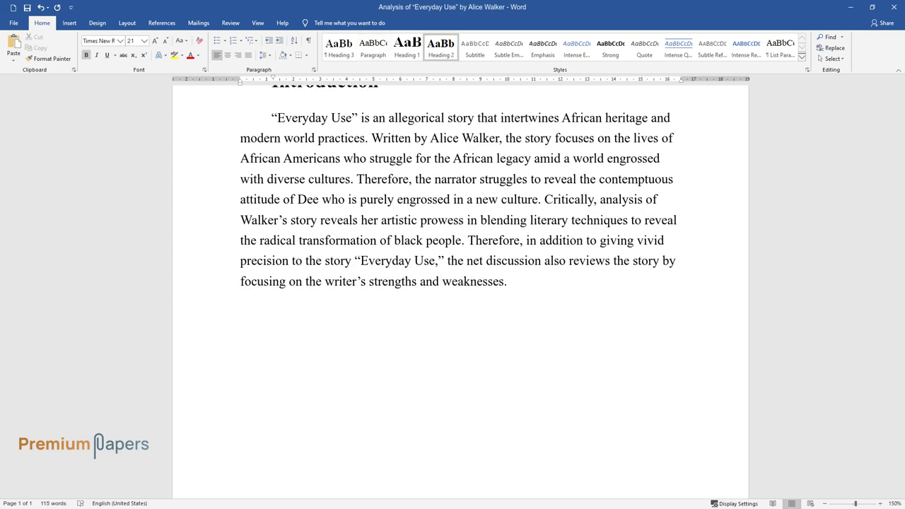
- Add the 'Body' heading and a paragraph on Walker condemning Dee's contempt, ending with her renaming to Wangero
text(Body)
key(Return)
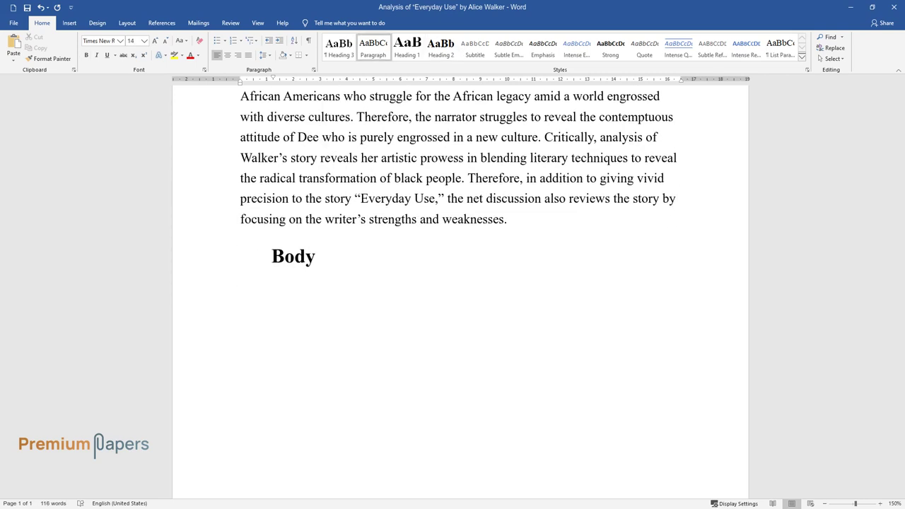
text(Through desp)
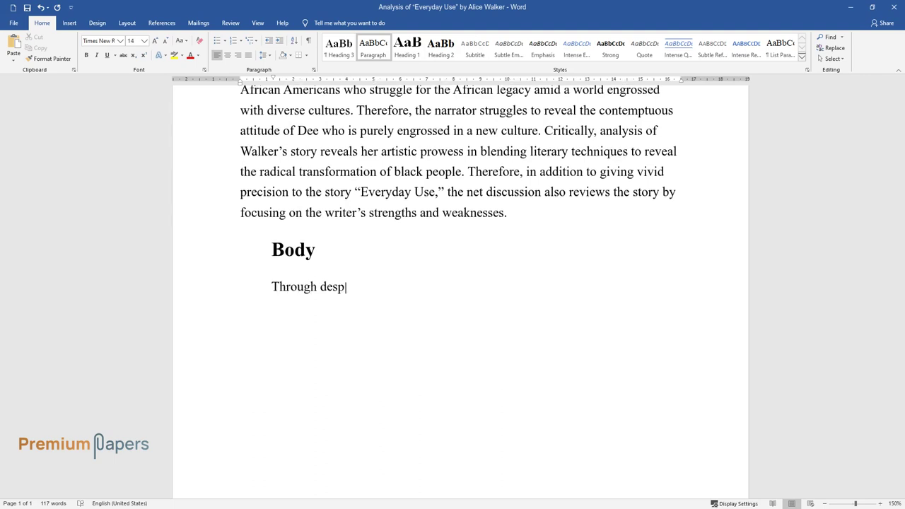
text(ising the contemptuous attitude of)
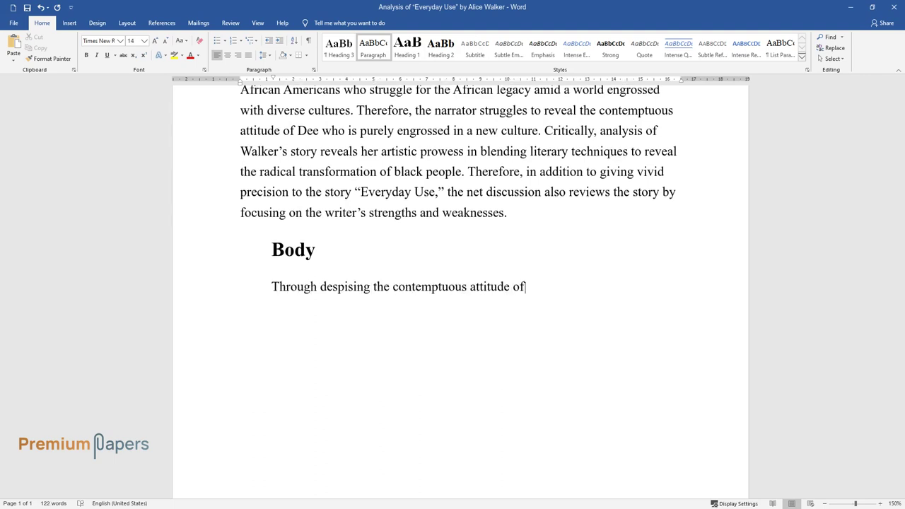
text( Dee, Walker silently condemns Africans who paint t)
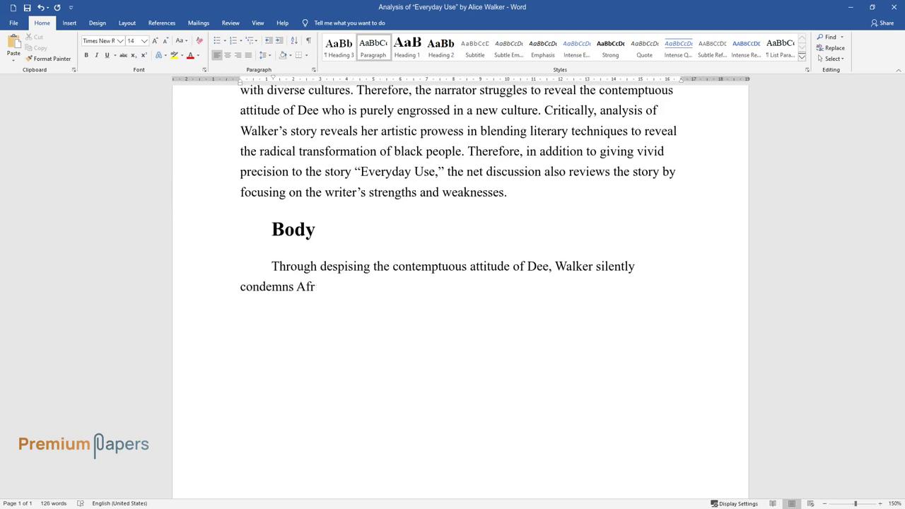
text(heir culture as i)
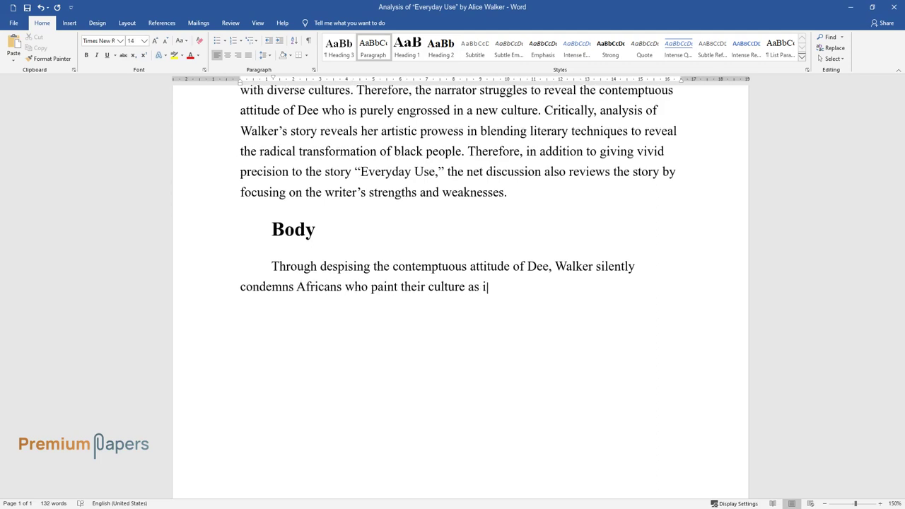
text(nferior. The narrator, the mother,)
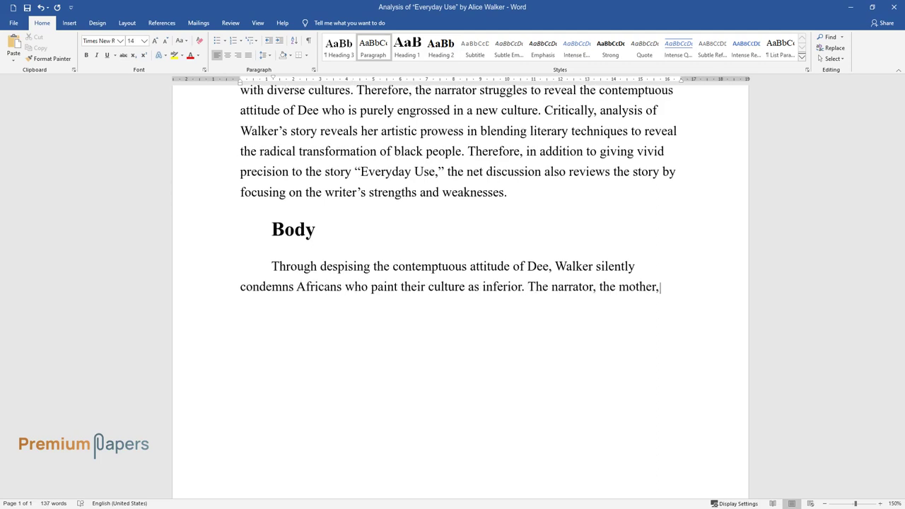
text( seems eager to see her eldest dau)
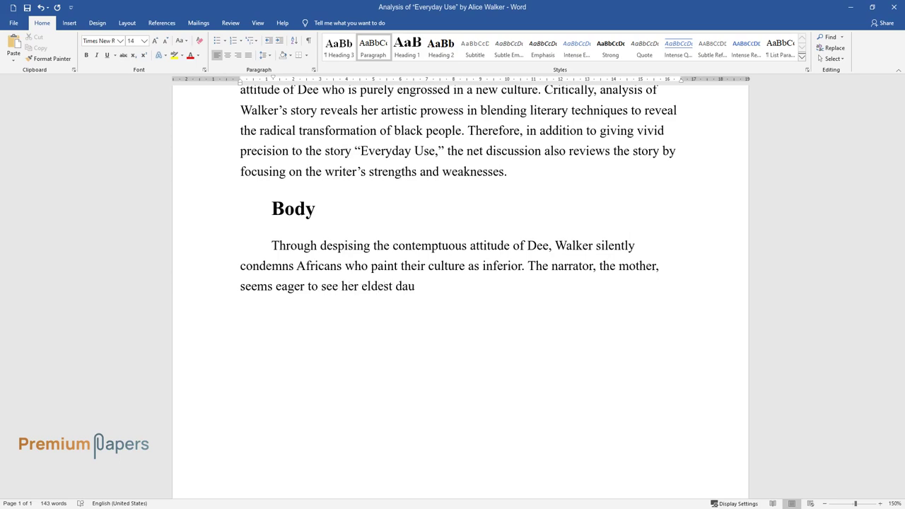
text(ghter, Dee, who lives in town. Tho)
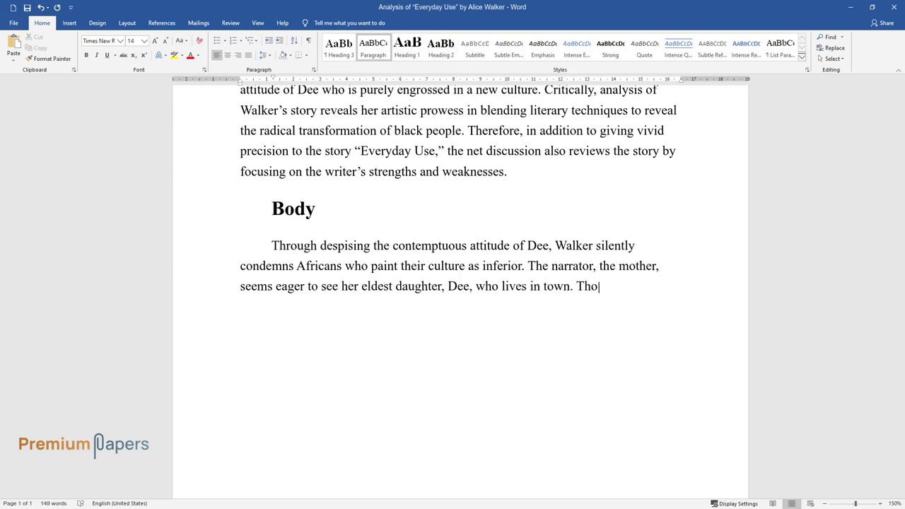
text(ugh she prepares everything in rea)
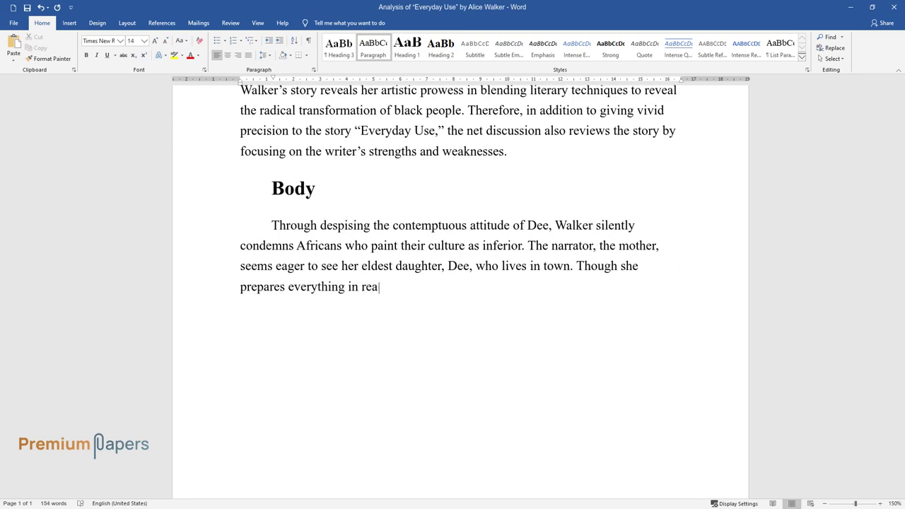
text(diness for the visitor, she is awa)
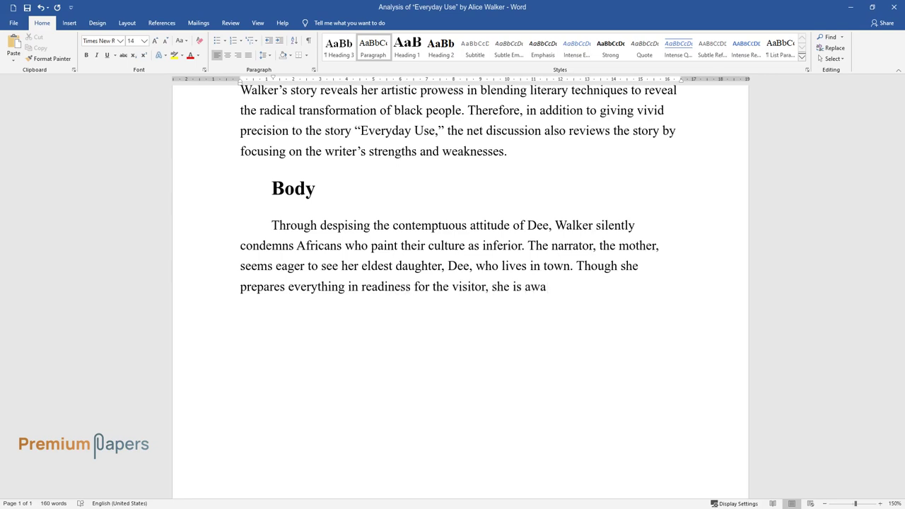
text(re of the conflicting lifestyle between her daughters. Whil)
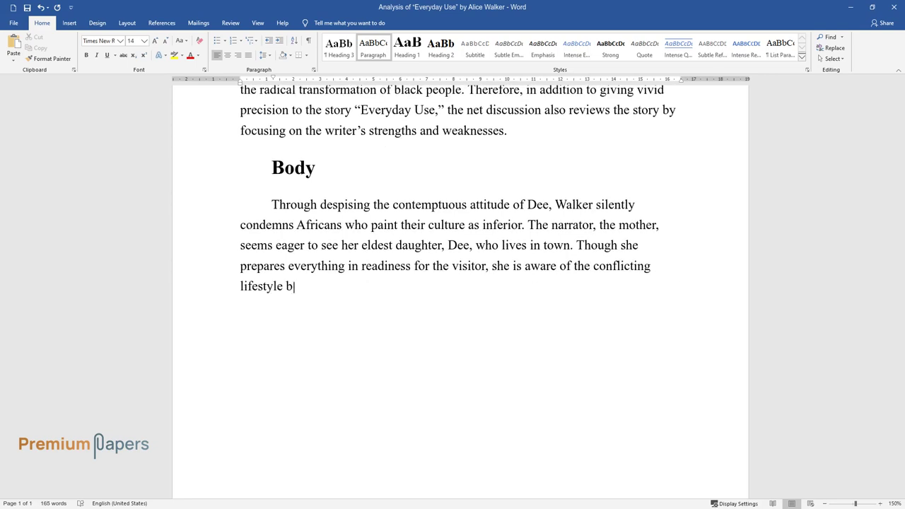
text(e Dee de)
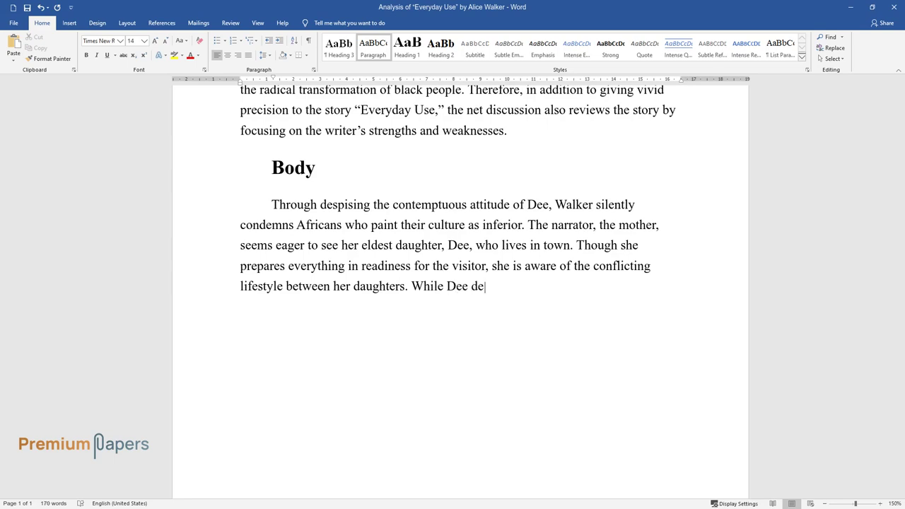
text(spises the African heritage and li)
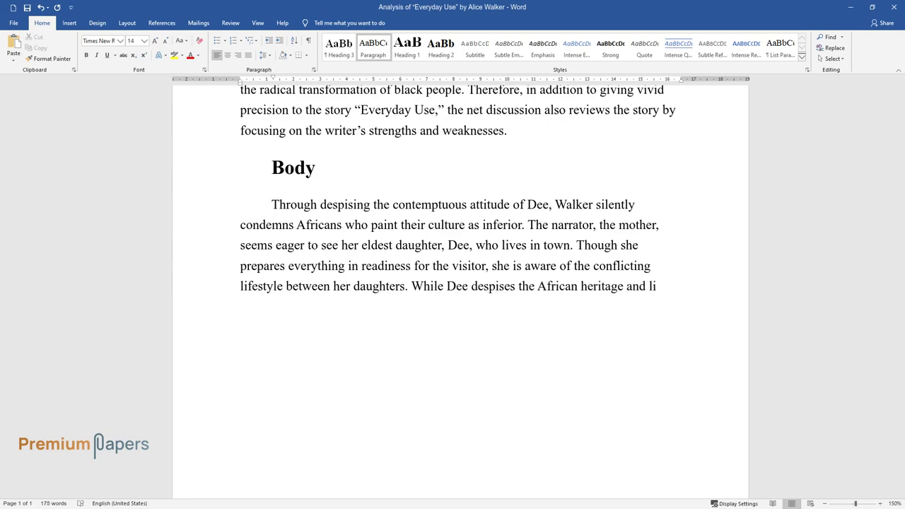
text(festyle, Maggie appreciates it. De)
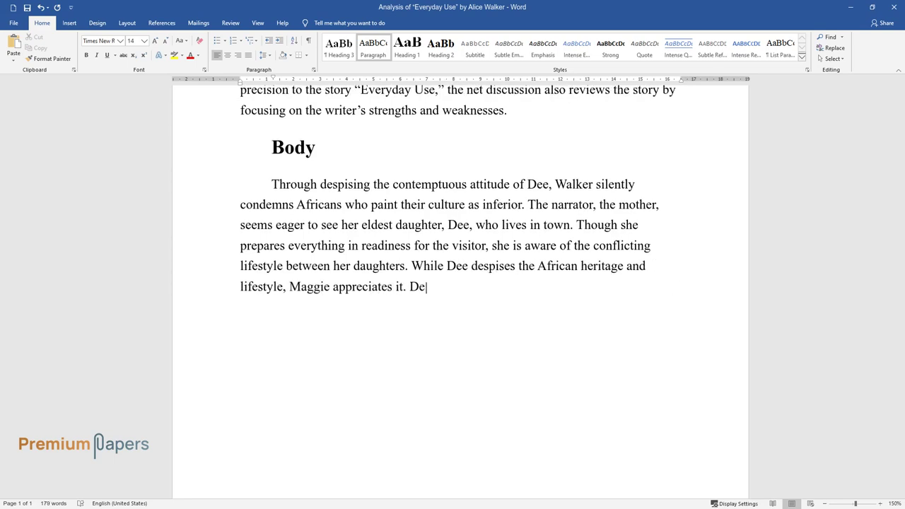
text(e is arrogant, selfish, and wild, )
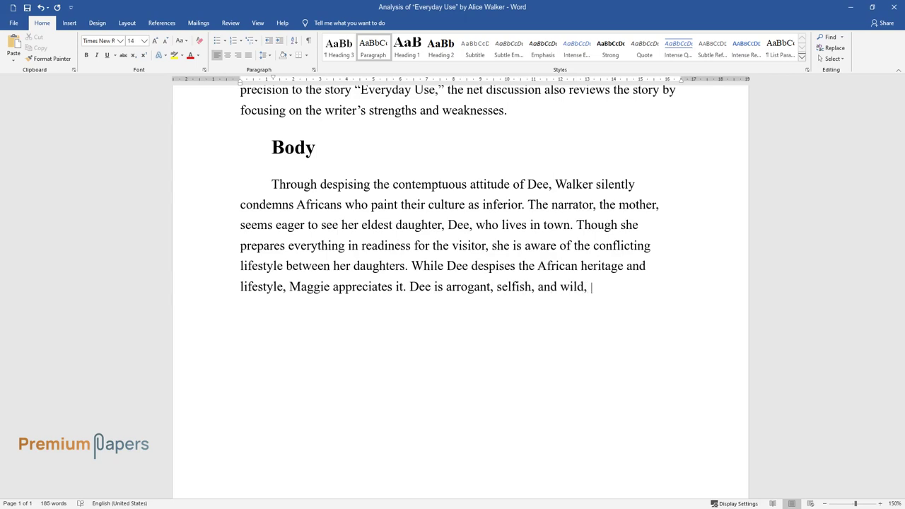
text(a character that motivates)
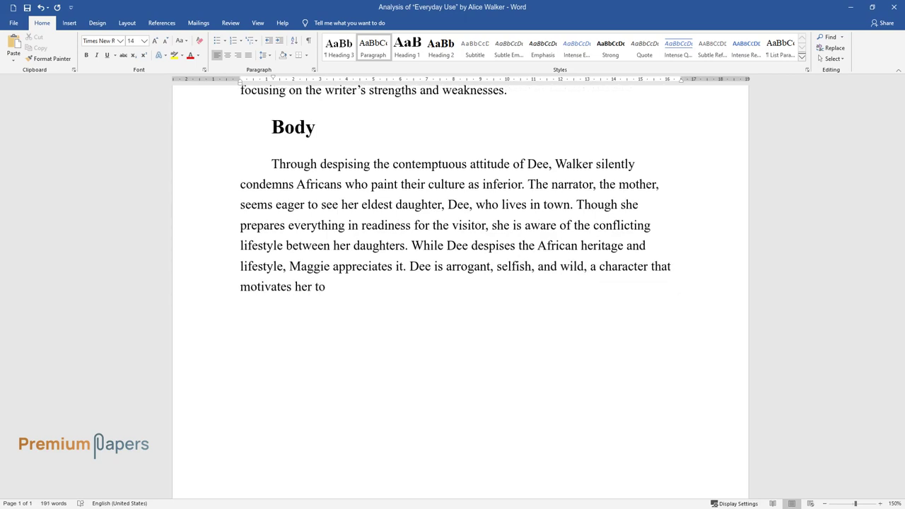
text( her to paint her mother and sister as tra)
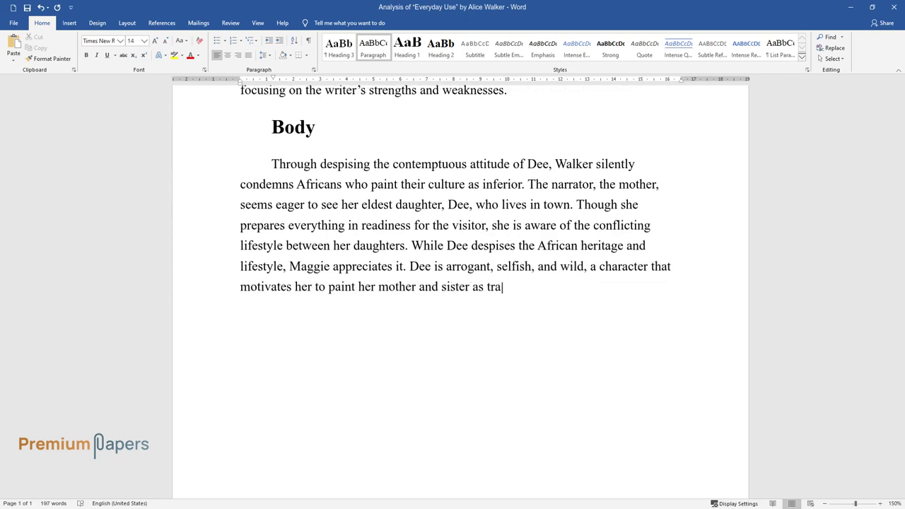
text(ditional. During her visit, she an)
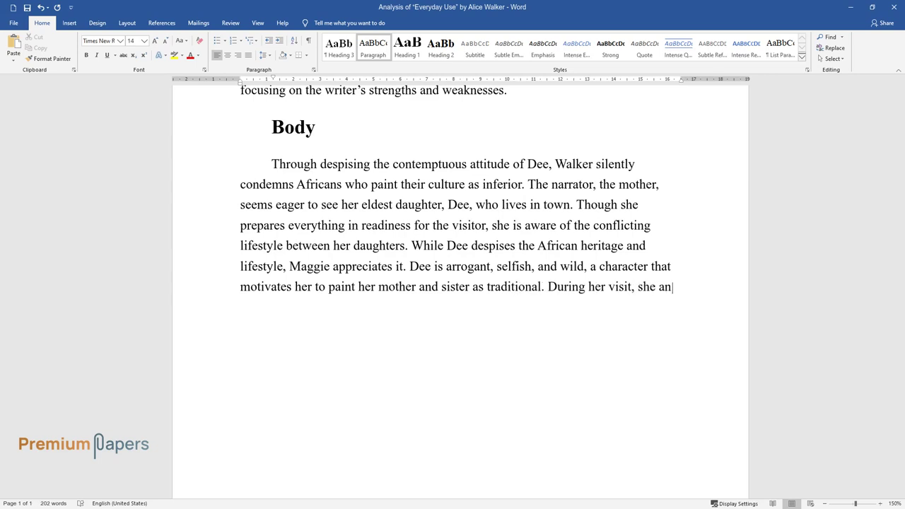
text(nounces that she has changed her n)
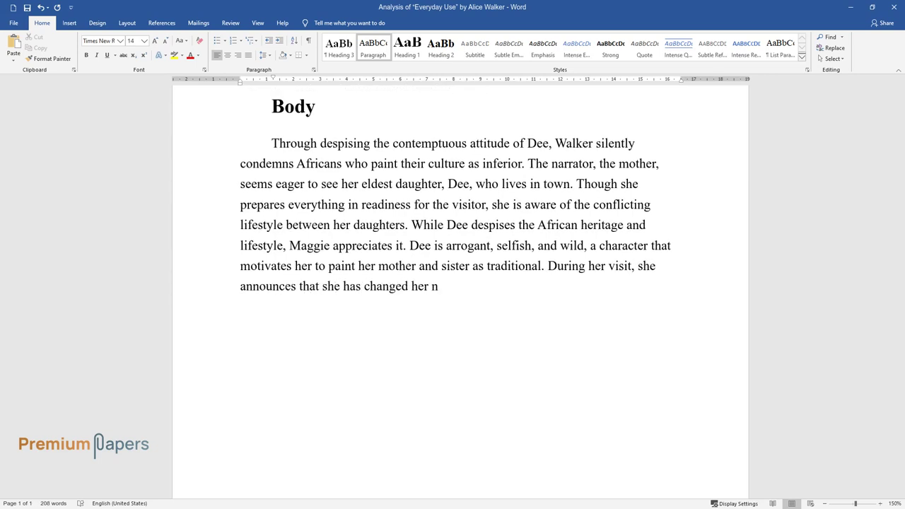
text(ame from Dee to Wangero.)
key(Return)
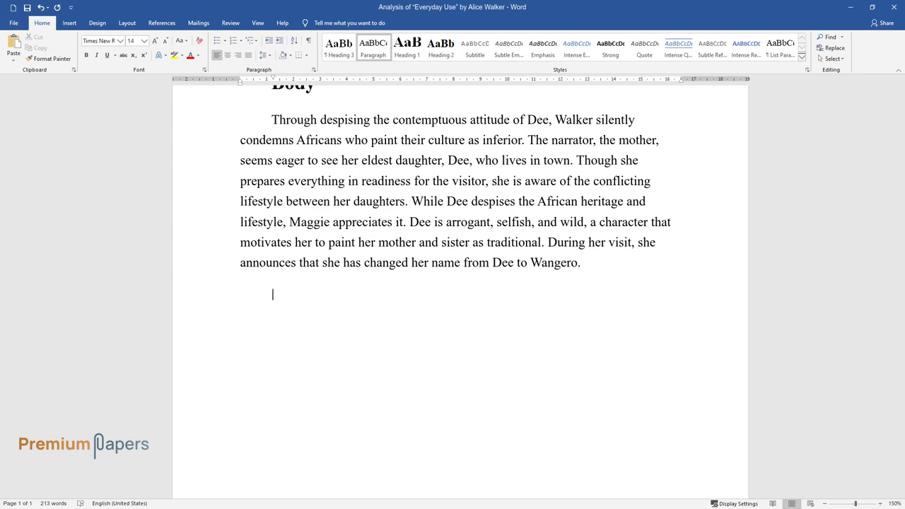
- Write the paragraph showing Dee's rejected name and wish for the quilts reveal disregard for African heritage
text(Intuitively her acti)
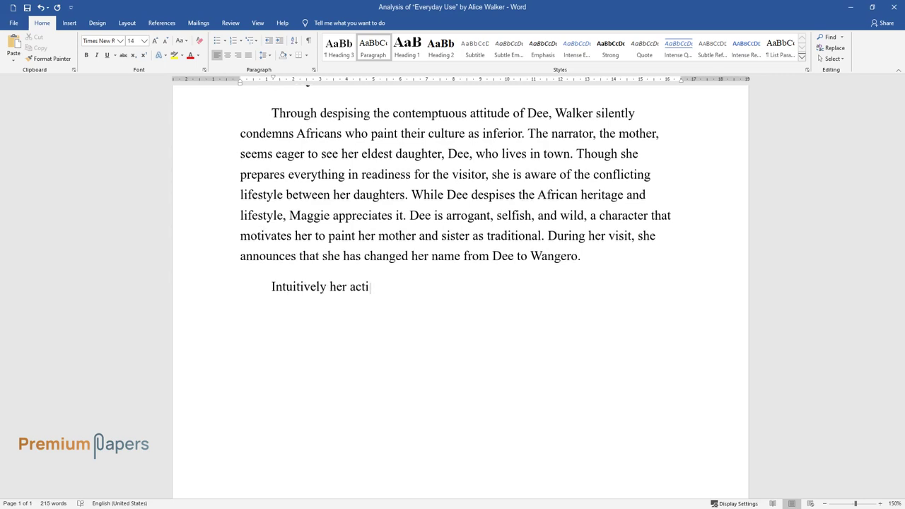
text(on reveals that she does not apprec)
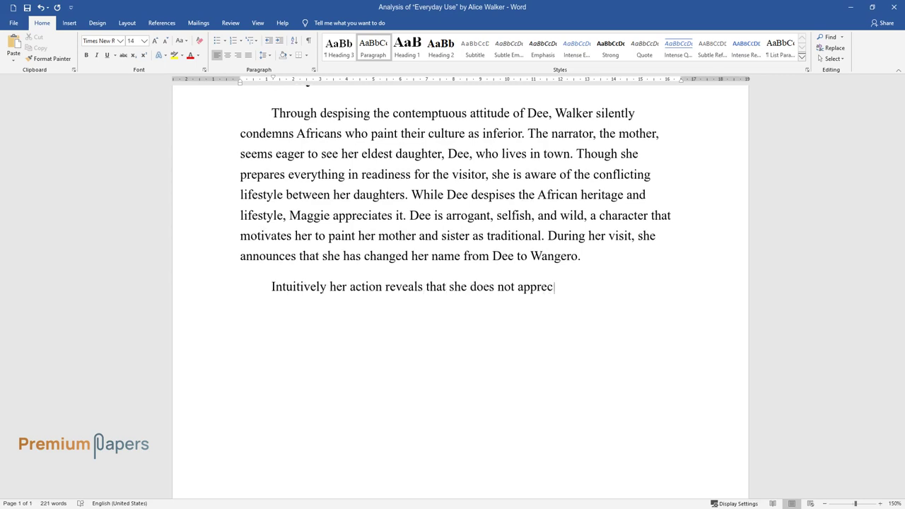
text(iate her African heritage, which d)
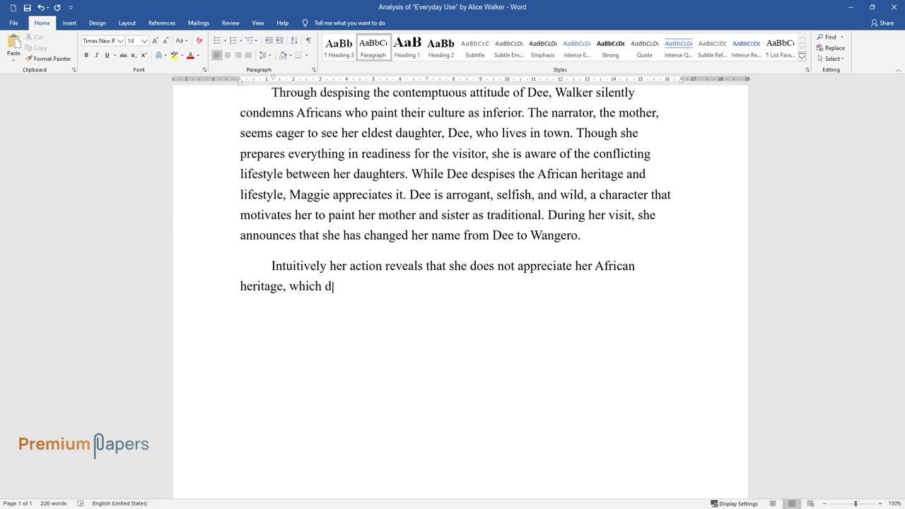
text(eeply lies names. Mother tries to e)
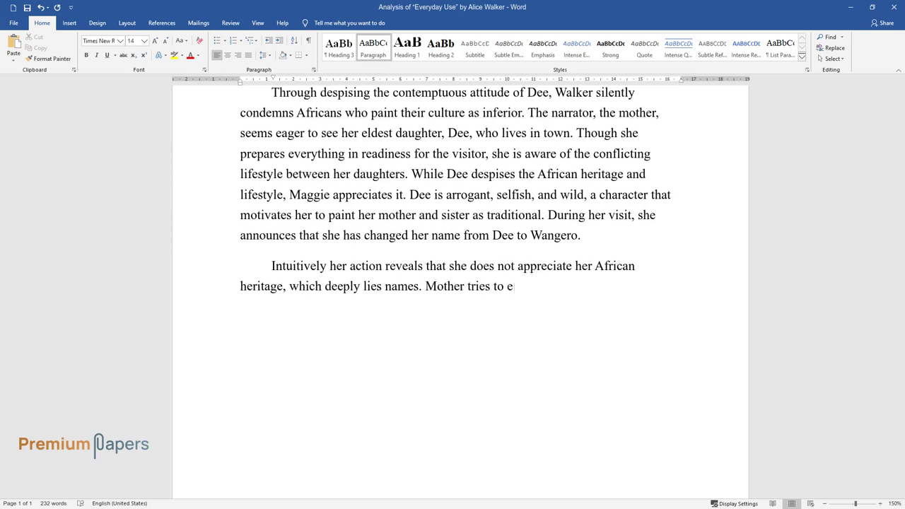
text(laborate on the importance of the name Dee as a fami)
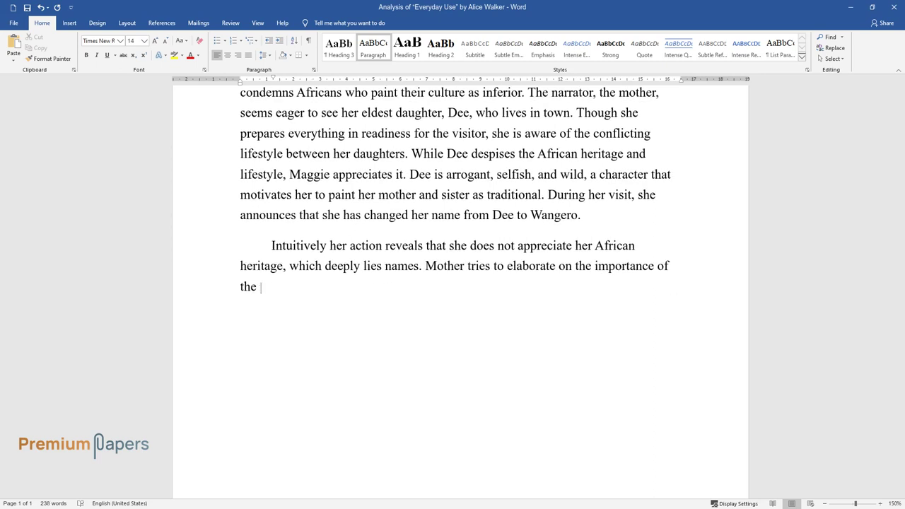
text(ly name, which bo)
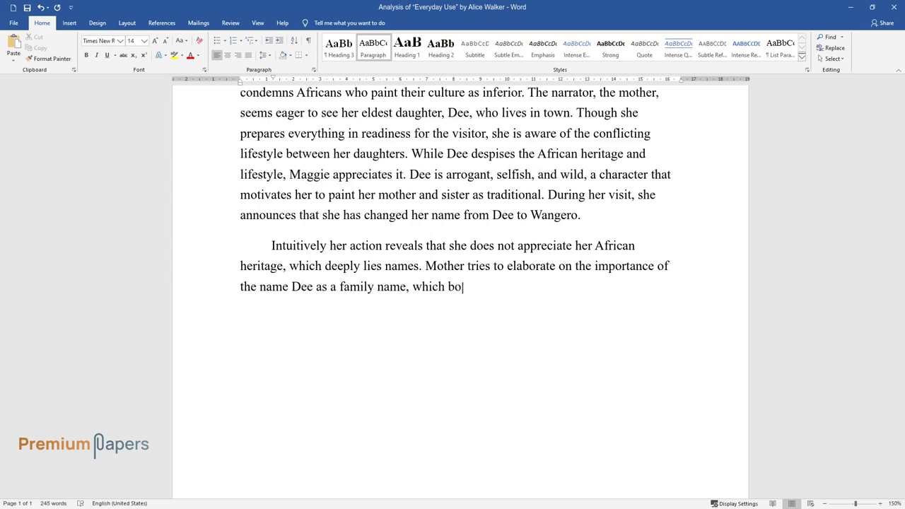
text(nds them, but her eldest daughter )
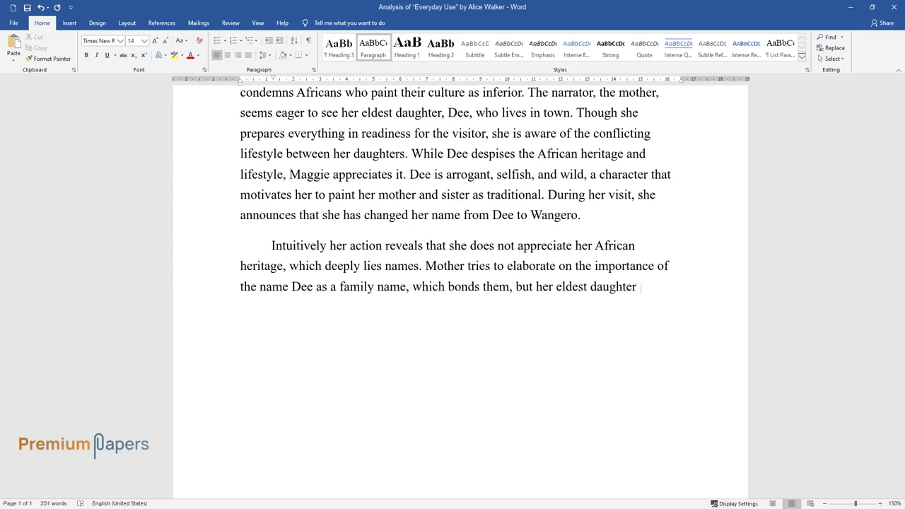
text(shuns her. Although the mother is u)
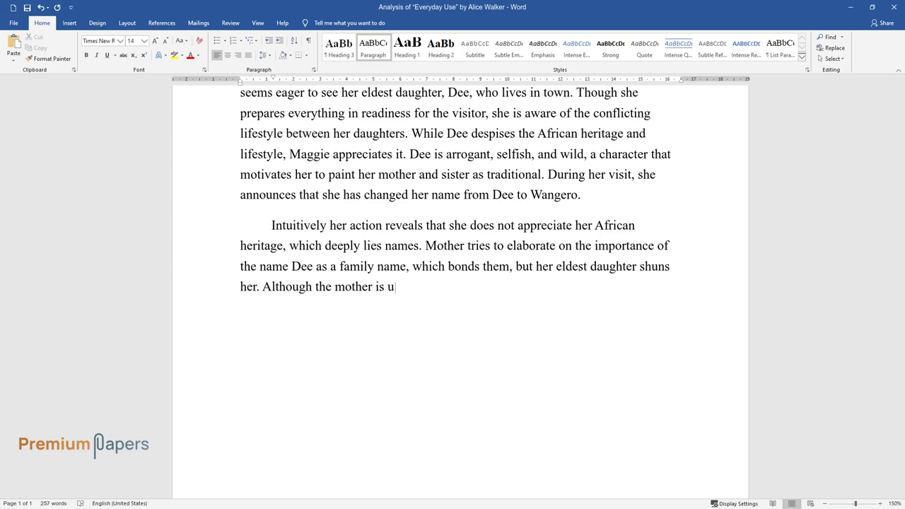
text(nhappy with her decision, she earn)
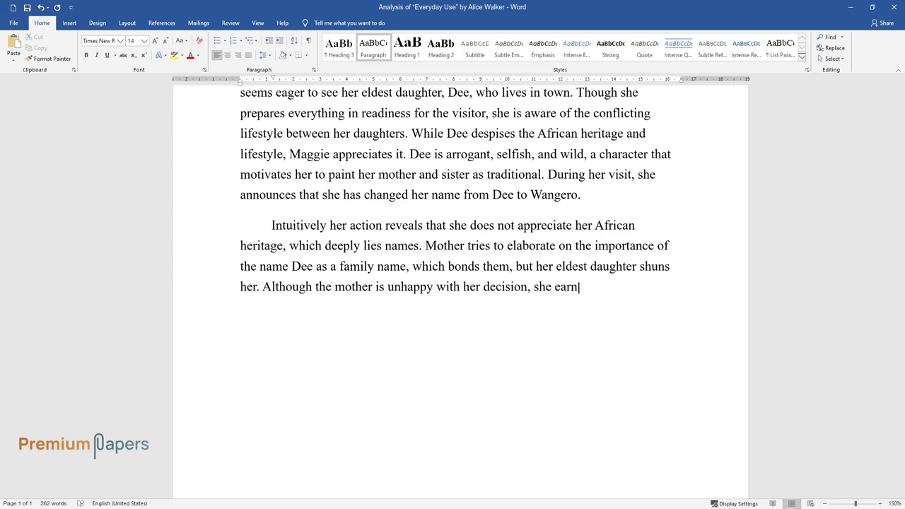
text(s to pronounce the name. Ironically)
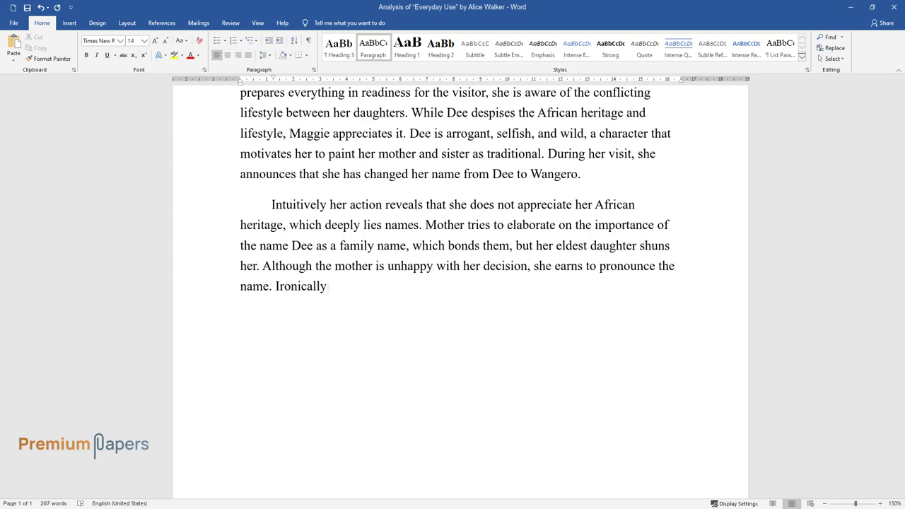
text(, although Dee rejects her cultura)
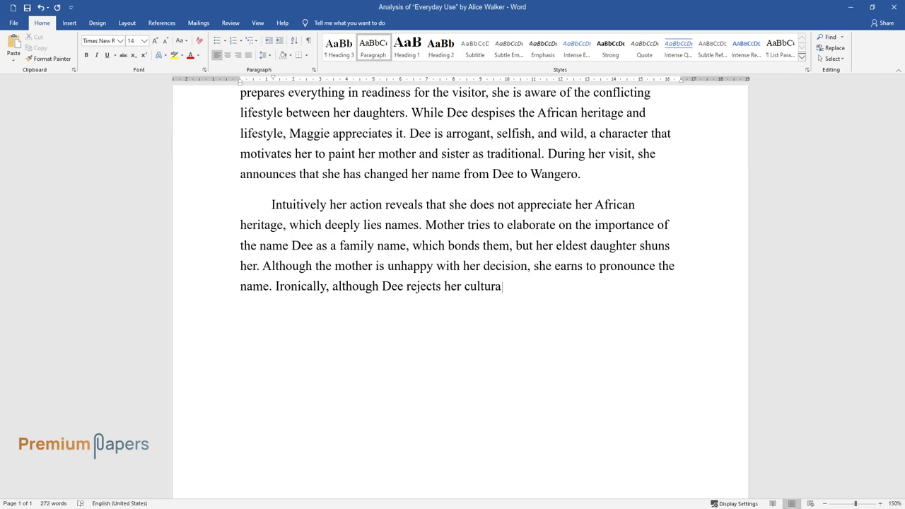
text(l name, she fights for the possession of some of the items, w)
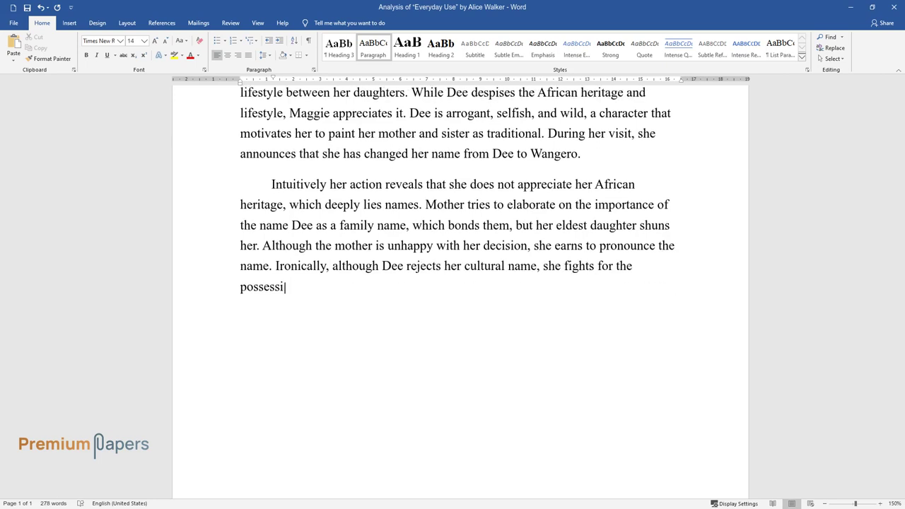
text(hich are)
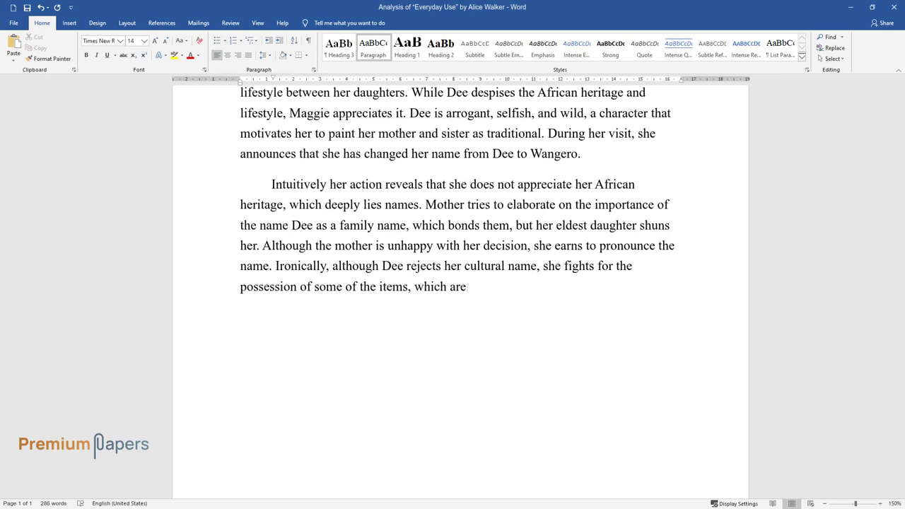
text( landmarks in her culture. For inst)
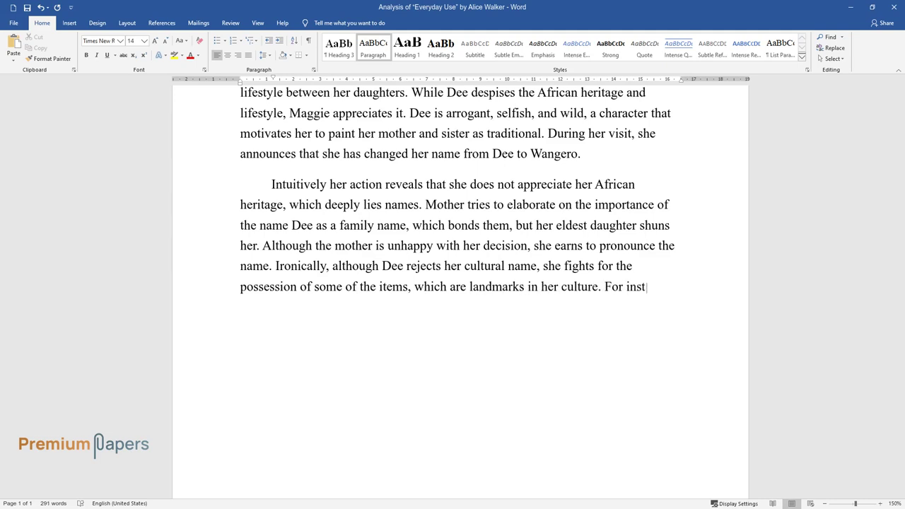
text(ance, she wants to possess her mot)
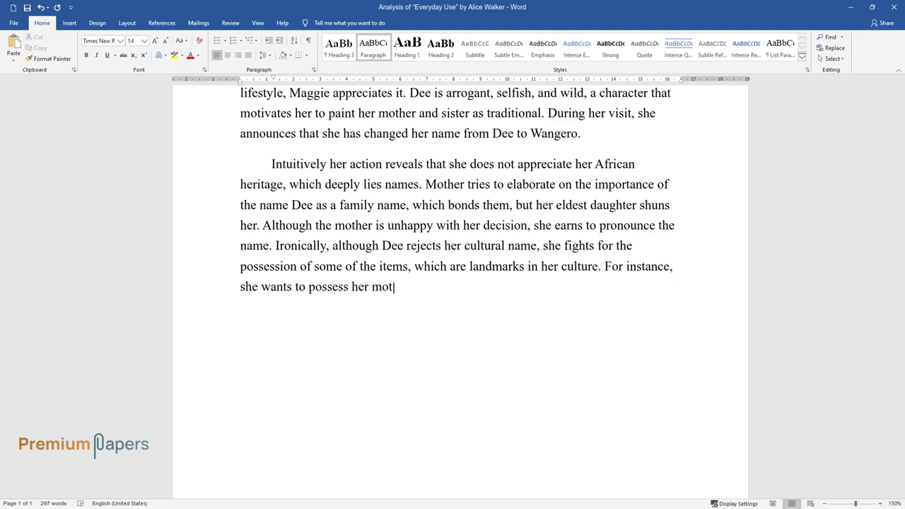
text(her's quilts for decoration purposes. Therefore, sh)
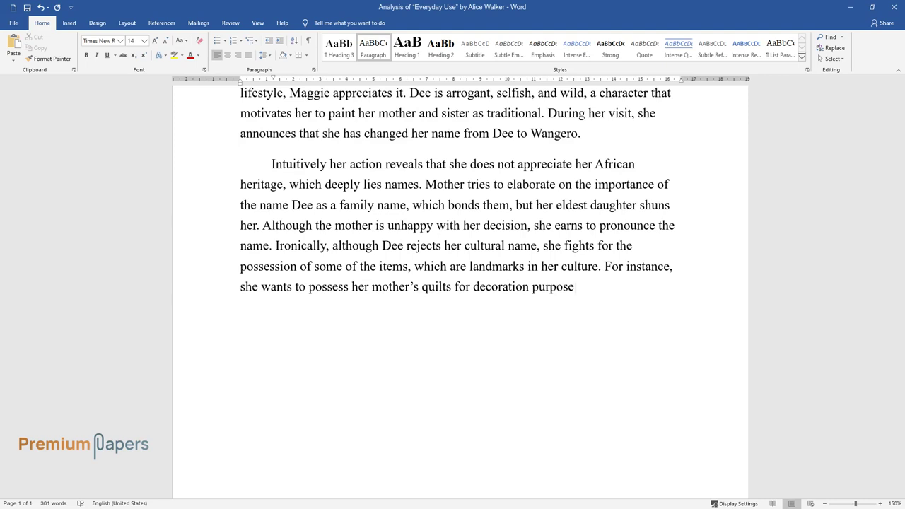
text(e does not appreciate the African culture.)
key(Return)
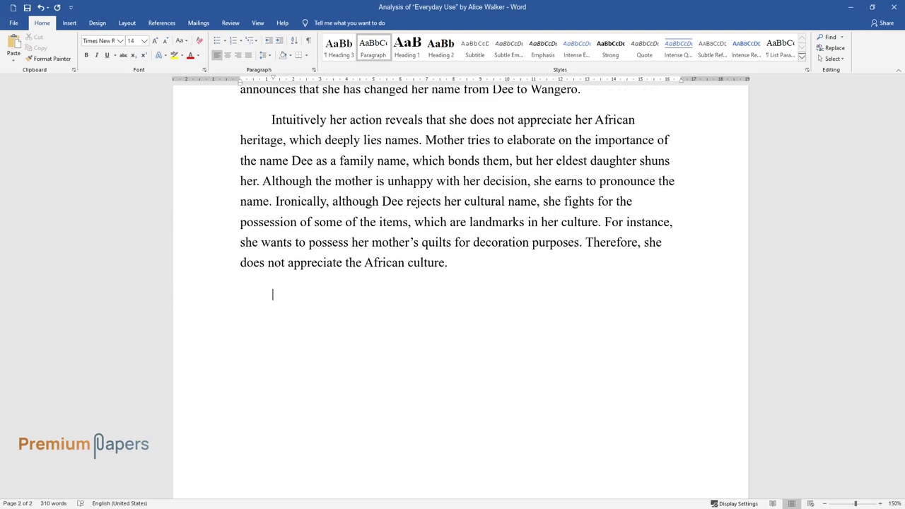
- Write the paragraph on the quilt highlighting African heritage, ending with cultures dividing family members
text(Intuitively, by focusing on)
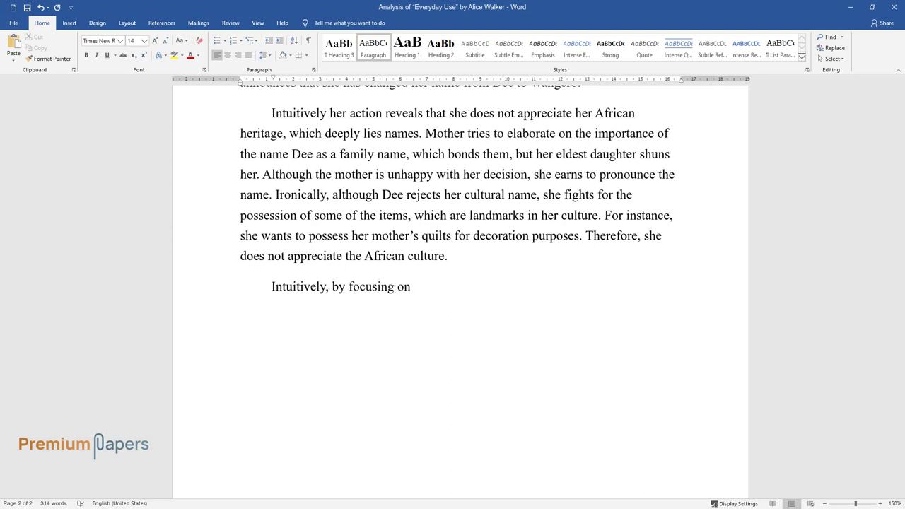
text( the quilt, Walker highlights the th)
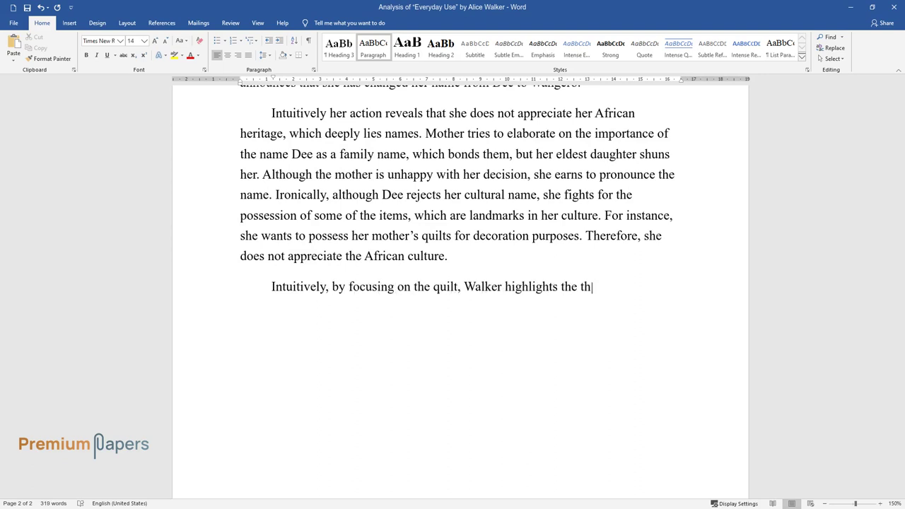
text(eme of African heritage. Unfortuna)
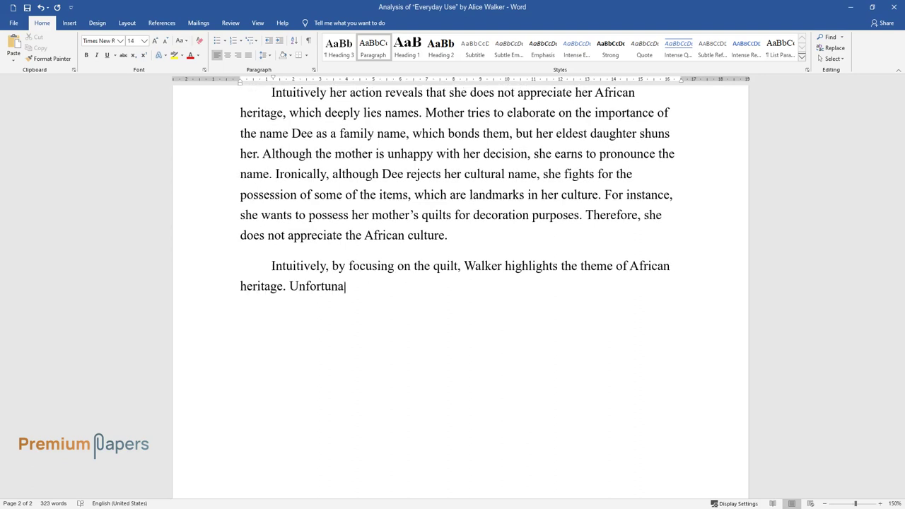
text(tely, while some of the Africans fi)
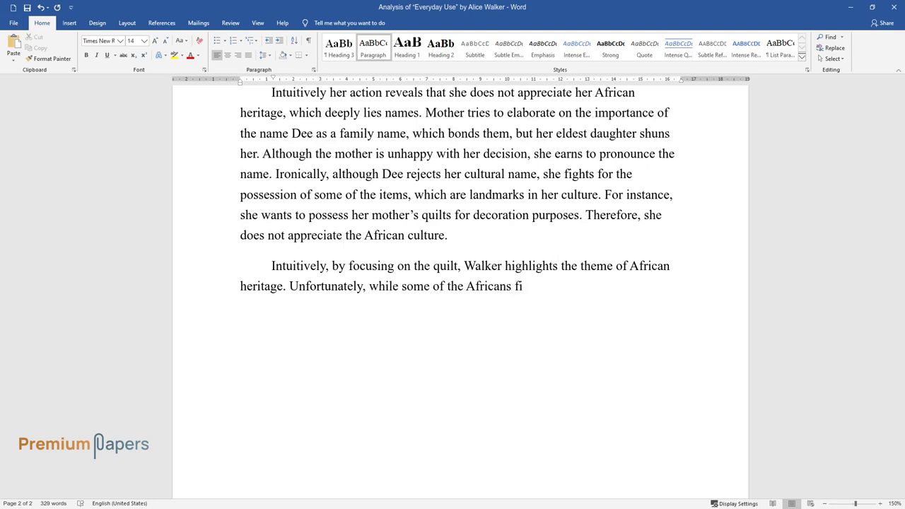
text(ght to carry on the legacy of thei)
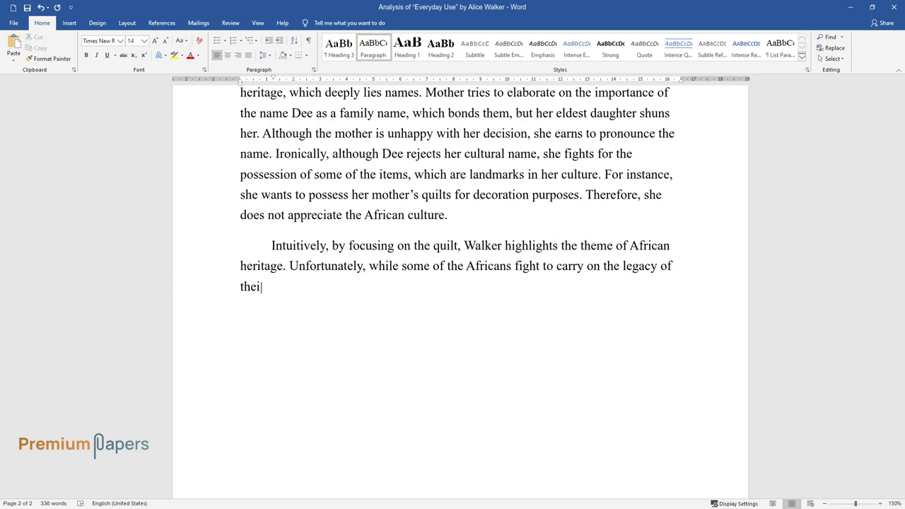
text(r culture, others like Dee see it a)
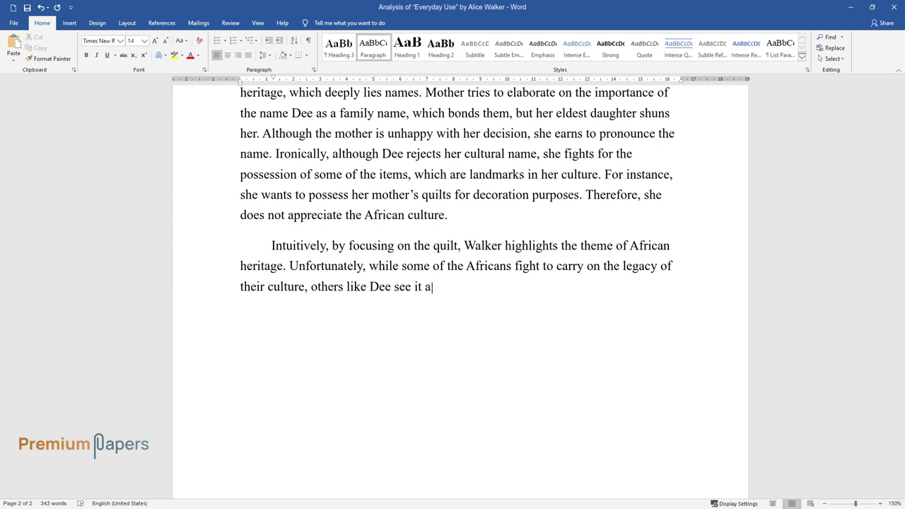
text(s extinct. Eventually, Maggie deci)
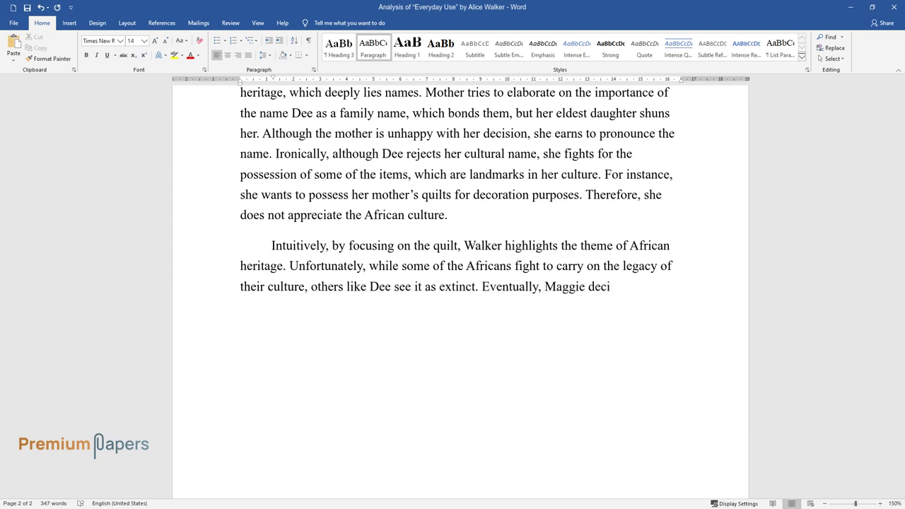
text(des to let Dee po)
text(ssess the quilts,)
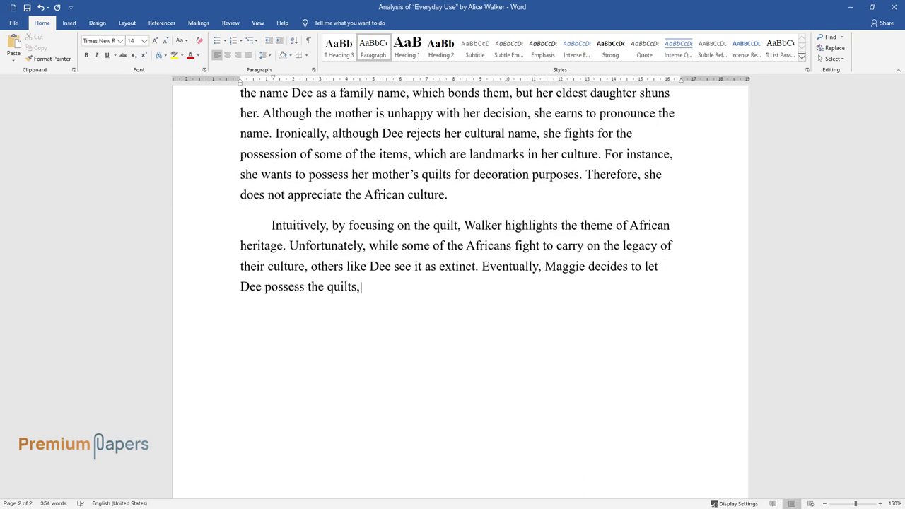
text( but her mother disapproves of her)
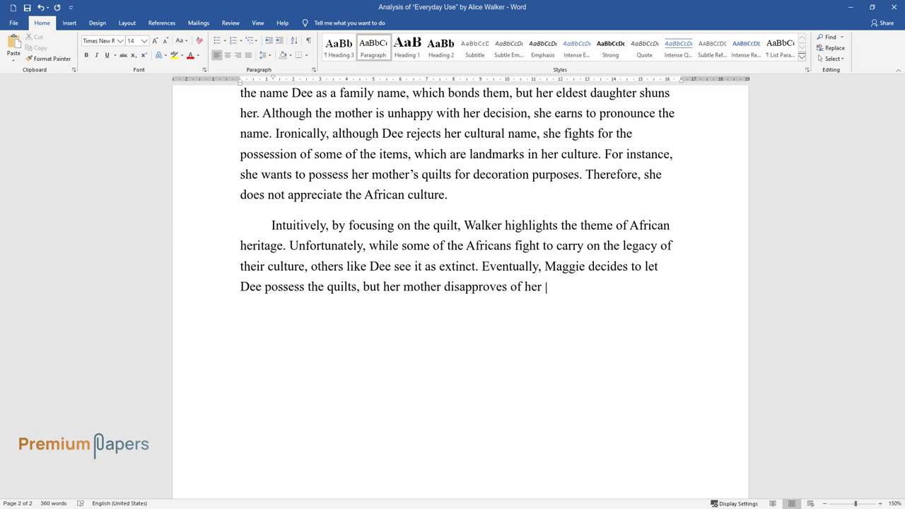
text( decision. Thus, although hatred ens)
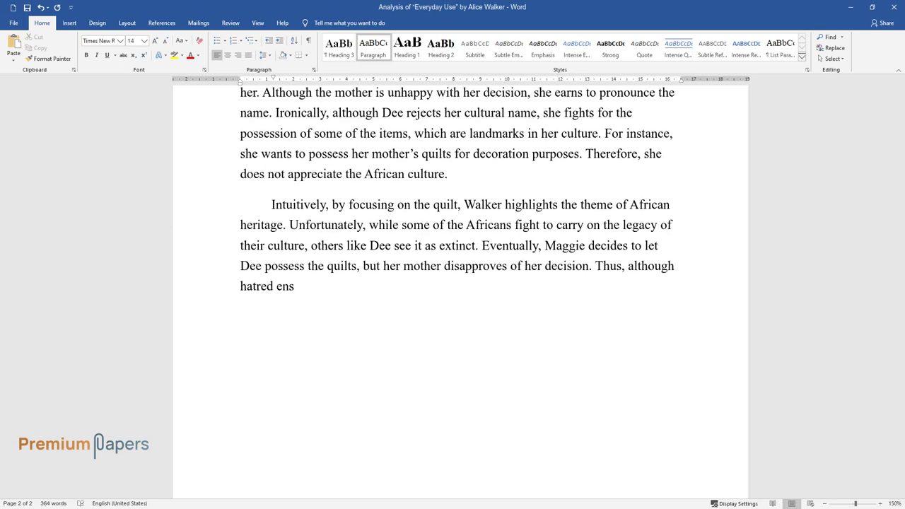
text(ues between the mother and Dee, th)
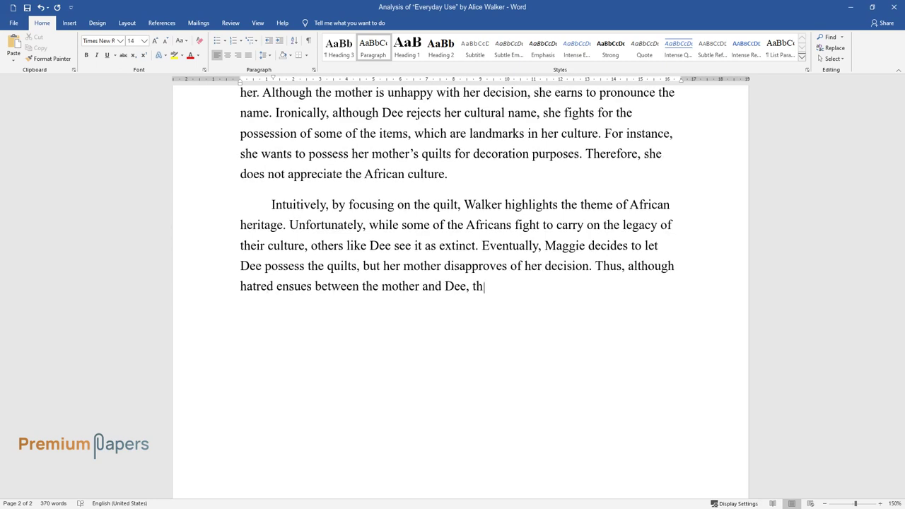
text(e decision to give Maggie the quilt)
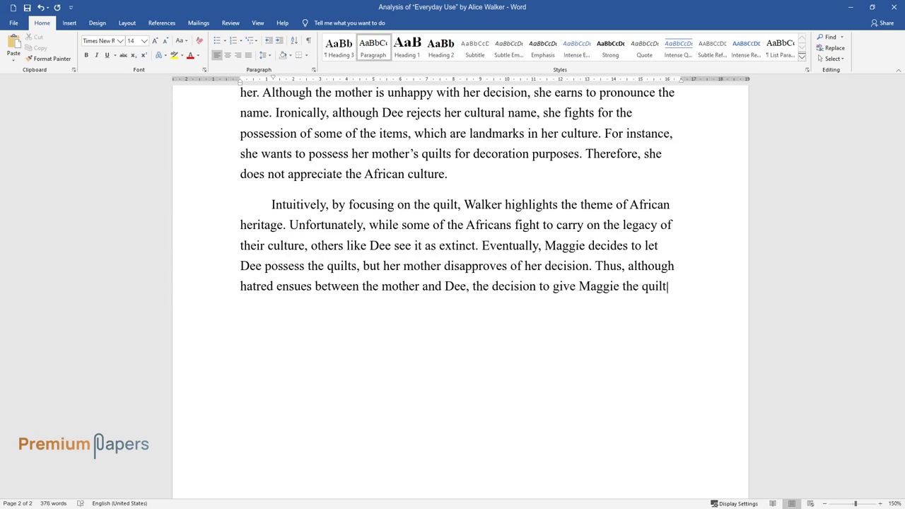
text(s shows that the erosion of the Af)
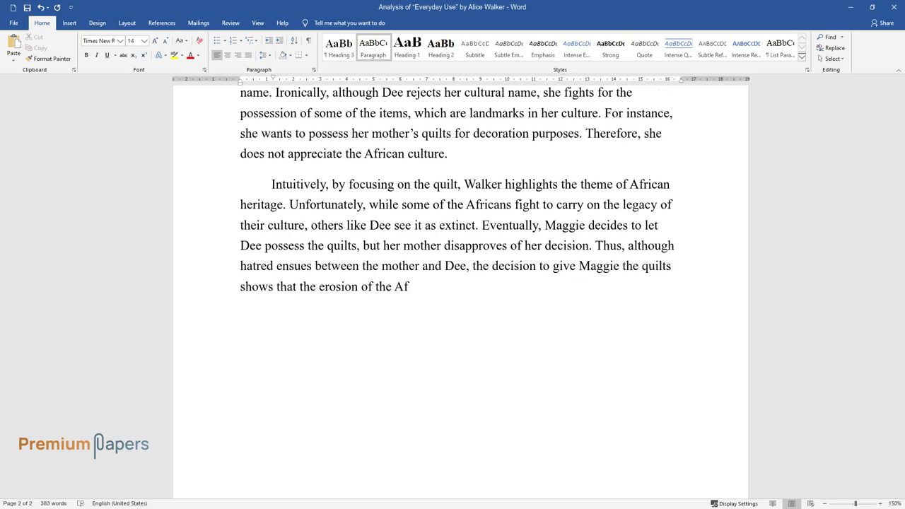
text(rican cultural heritage is a perso)
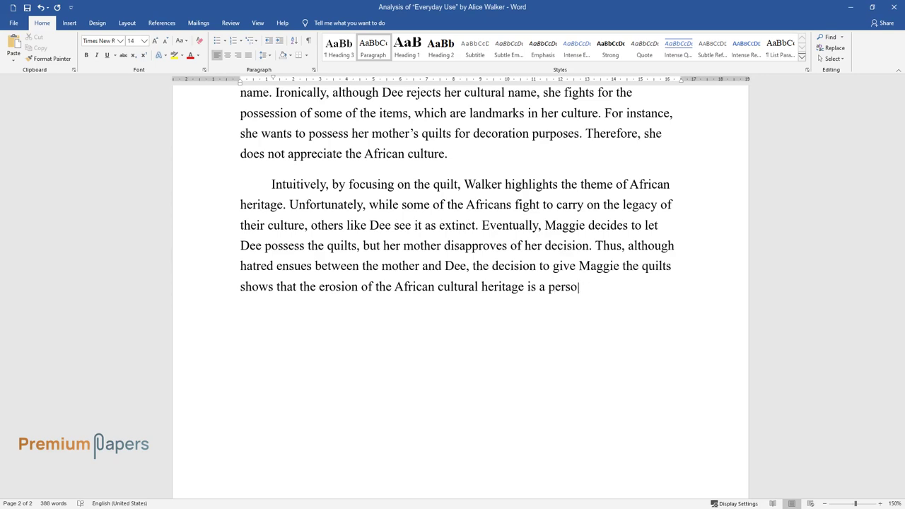
text(nal decision. Conclusively, the eme)
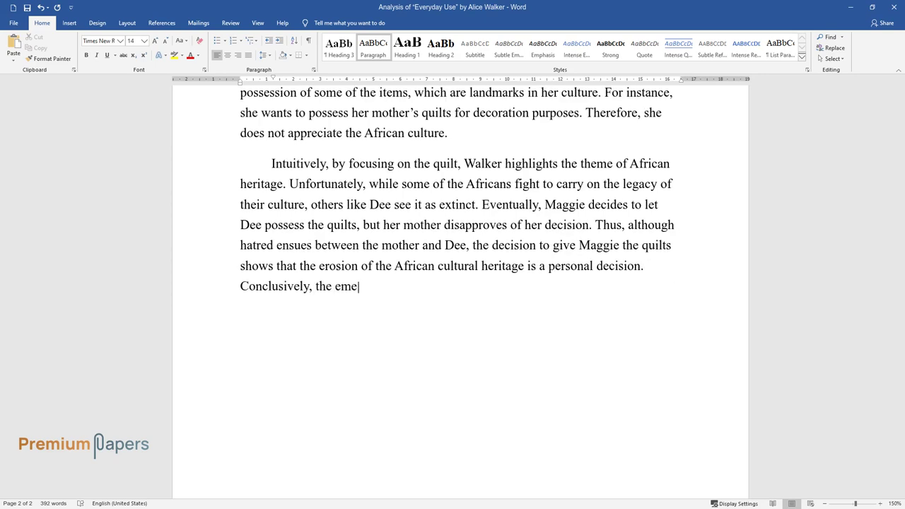
text(rgence of other cultures has led )
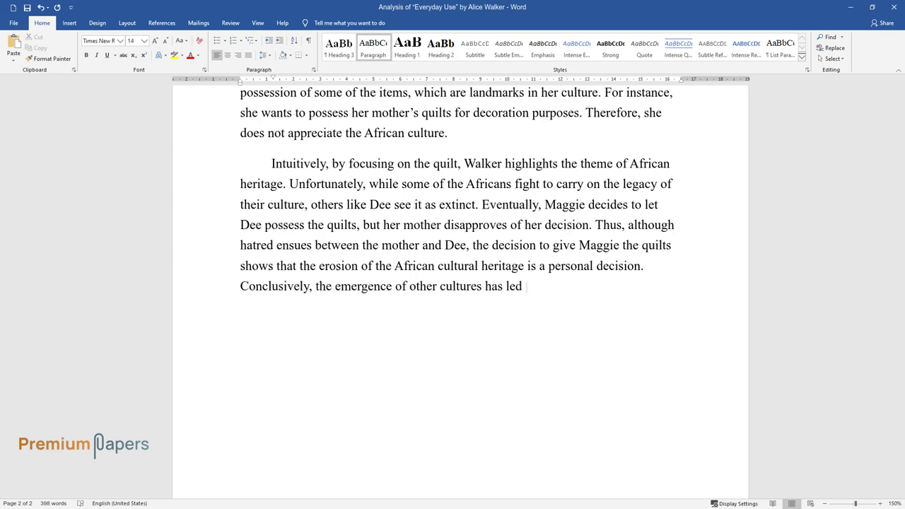
text(to a division between family members)
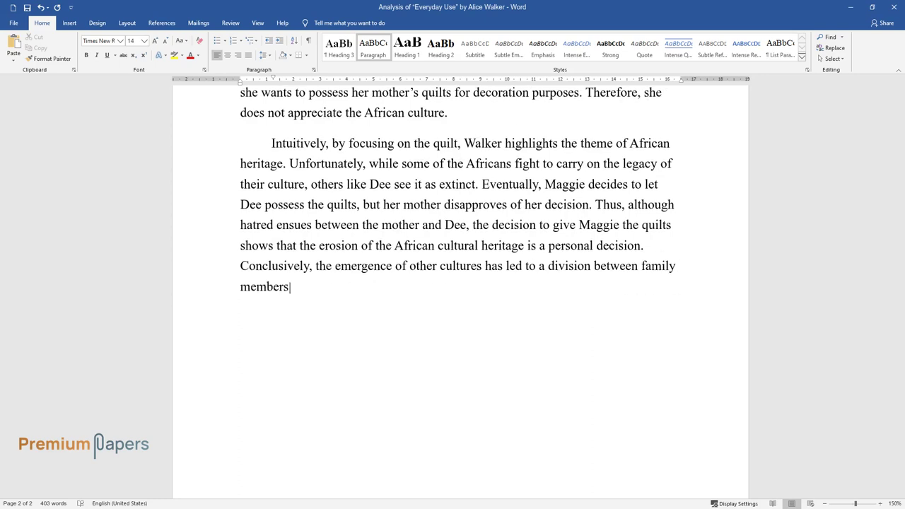
text(.)
key(Return)
- Type the paragraph starting 'By focusing on American women…' about educated Dee disapproving of her culture
text(By focusing on A)
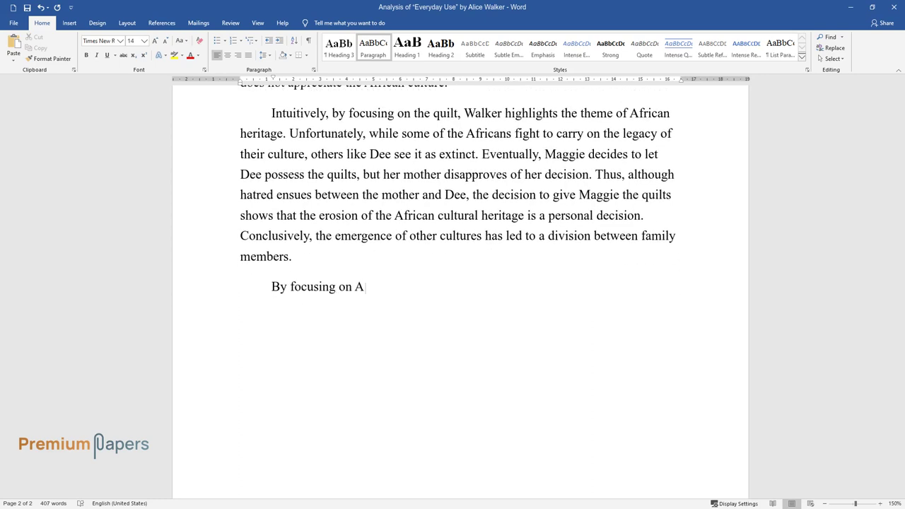
text(merican women, Walker silently ra)
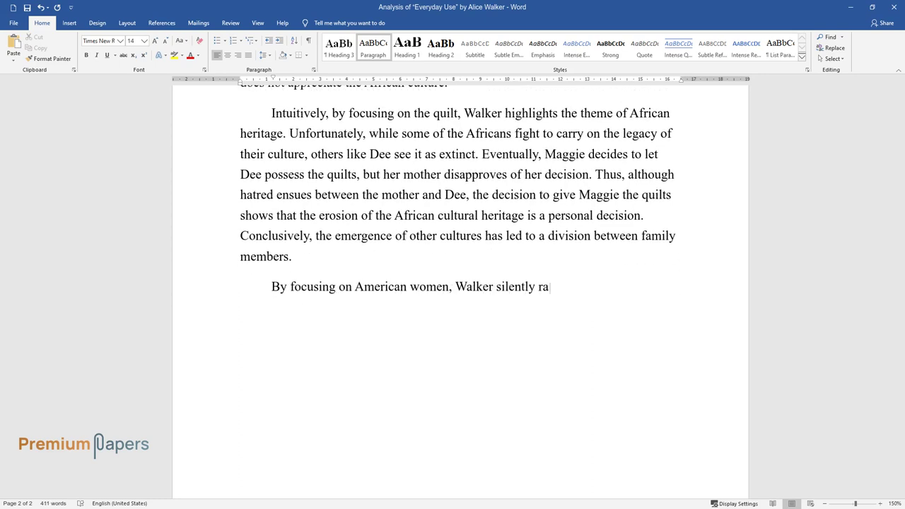
text(ises her concern over the minority)
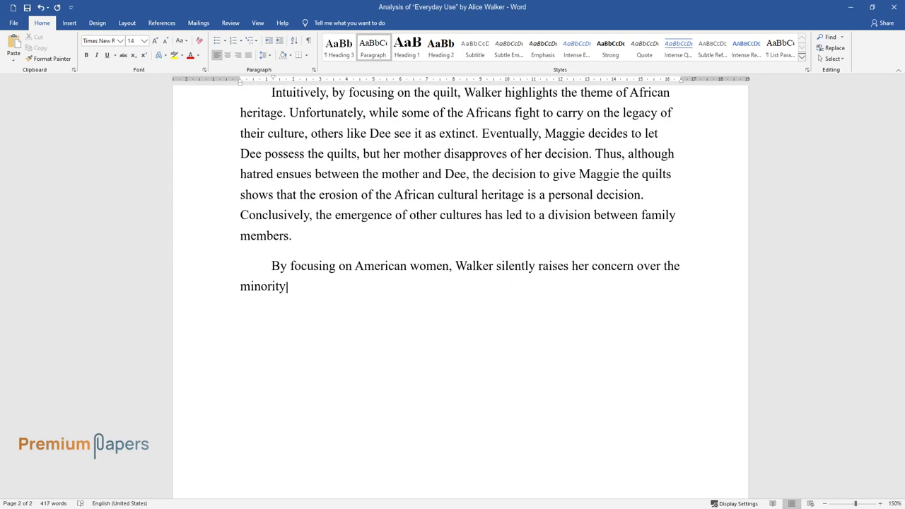
text( groups in America. As a famous a)
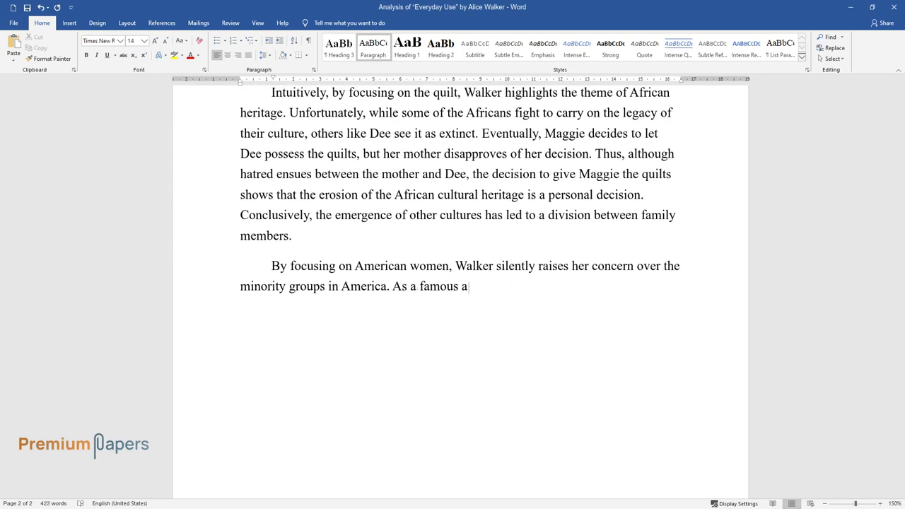
text(uthor with expertise in different)
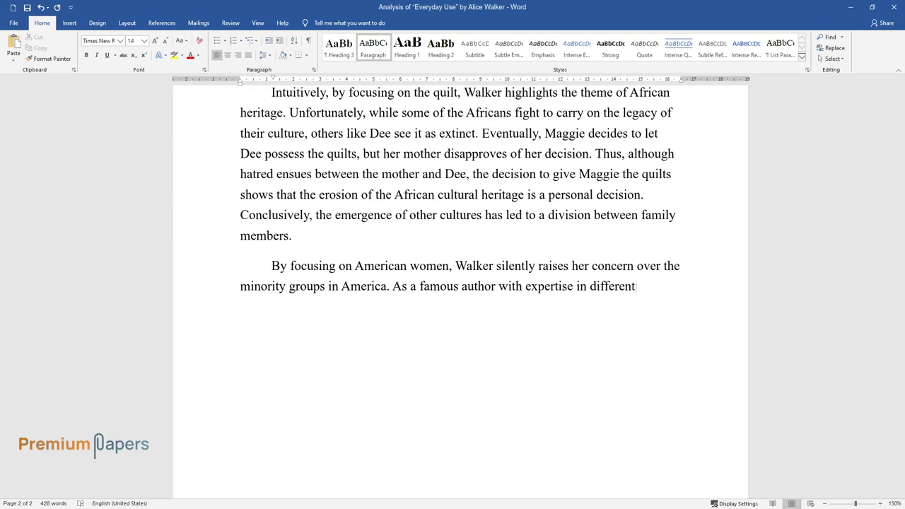
text( genres, Walker explicitly address)
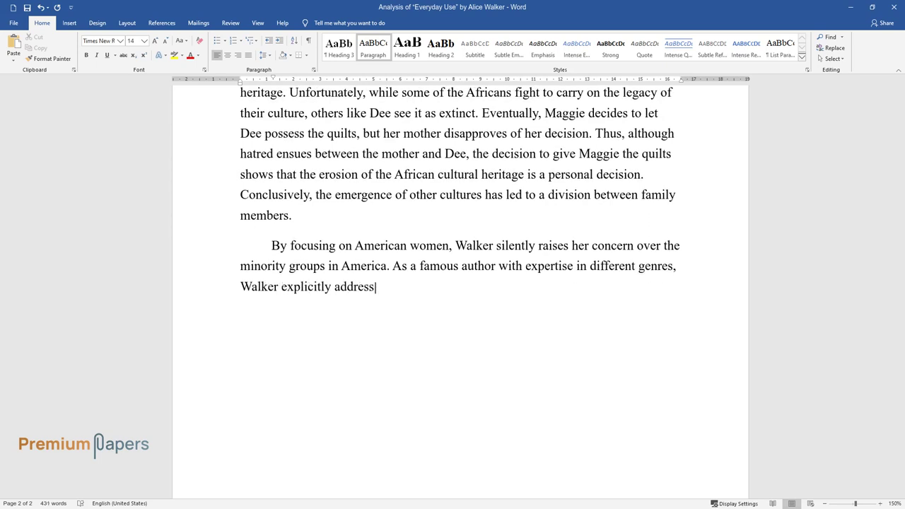
text(es the theme of cultural heritage)
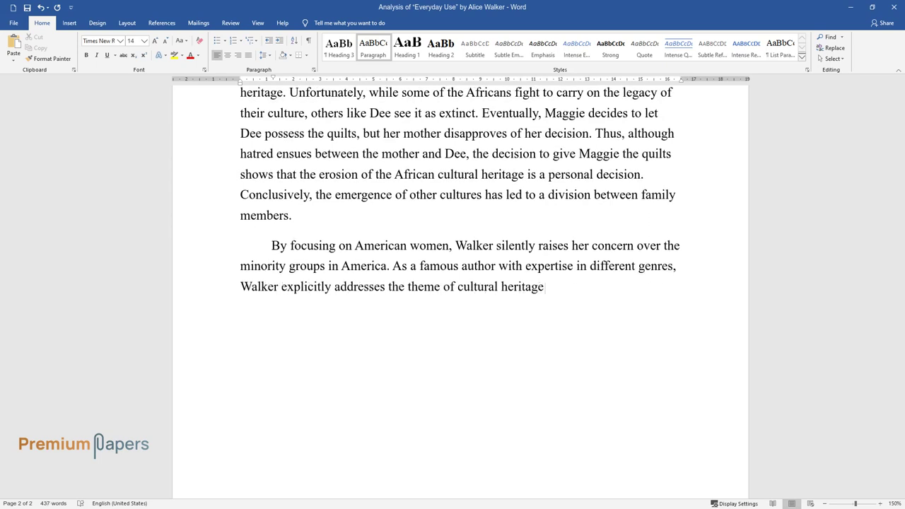
text( that raised conflicts in many families. Dee is not on goo)
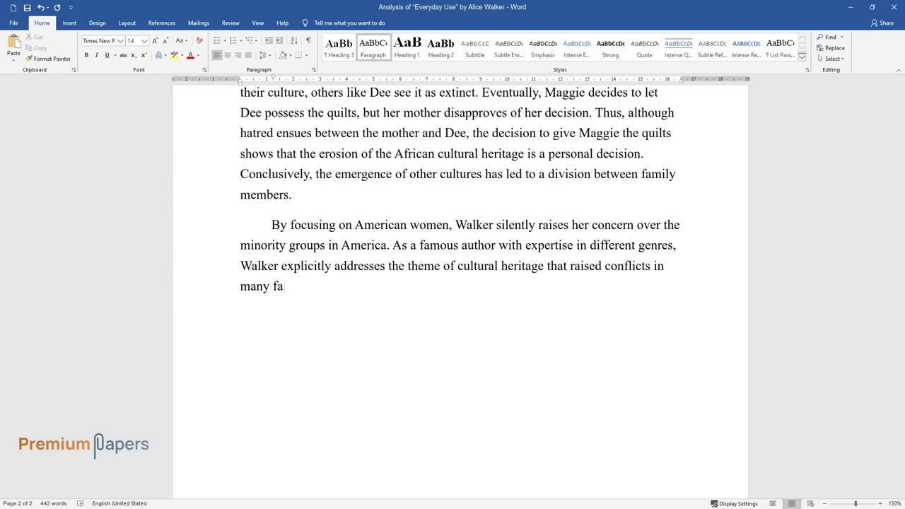
text(d terms w)
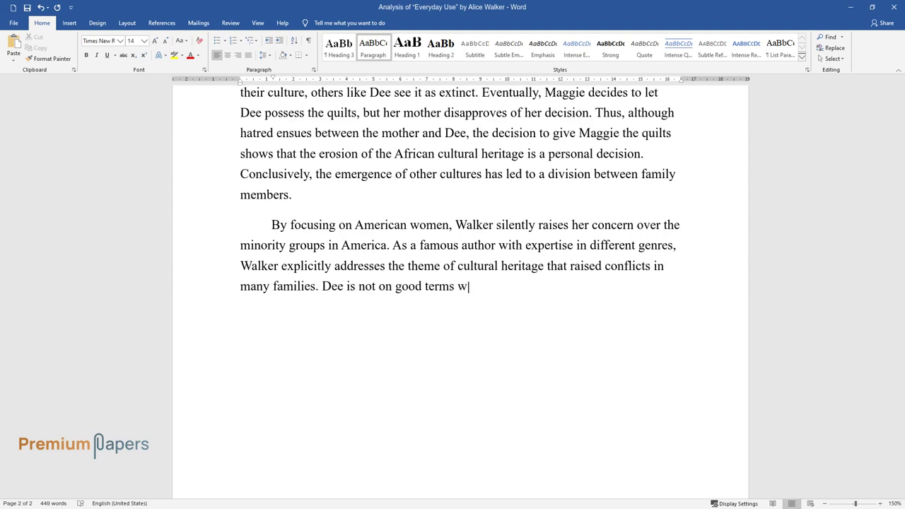
text(ith both her mother and sister Ma)
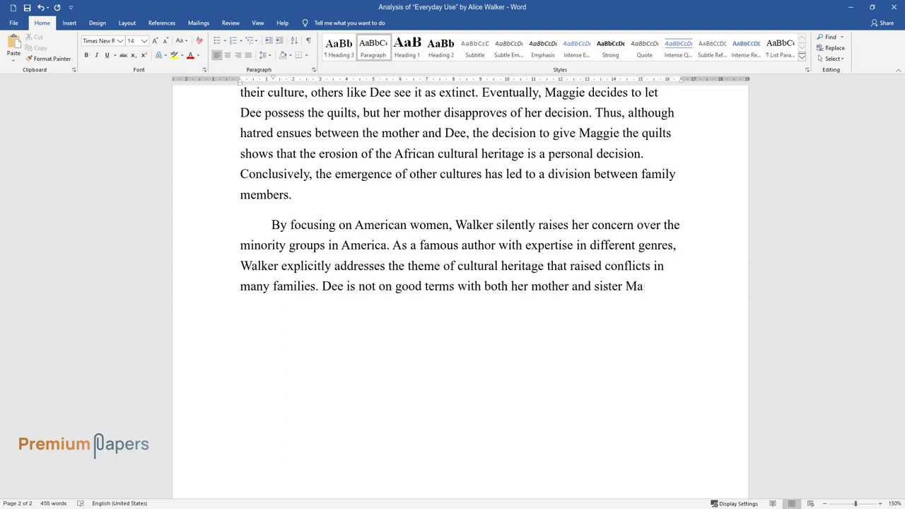
text(ggie. Their difference in lifestyl)
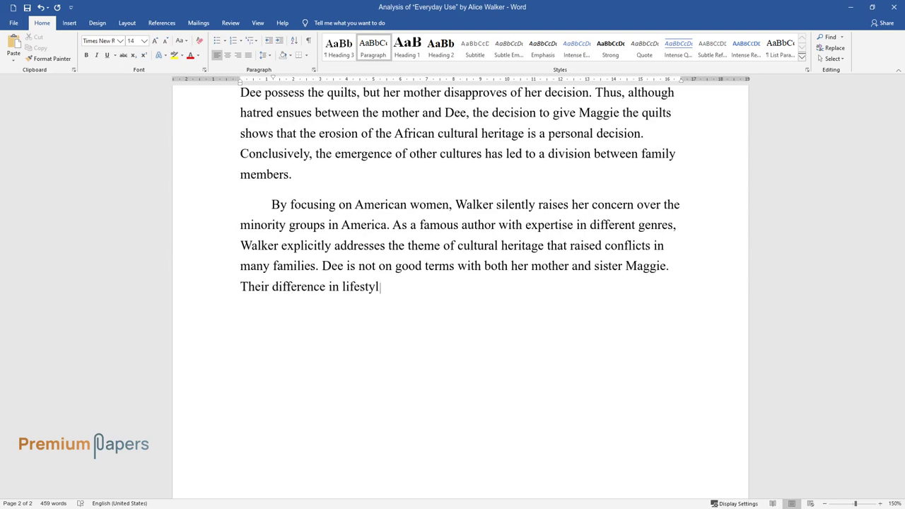
text(e and perception of their culture)
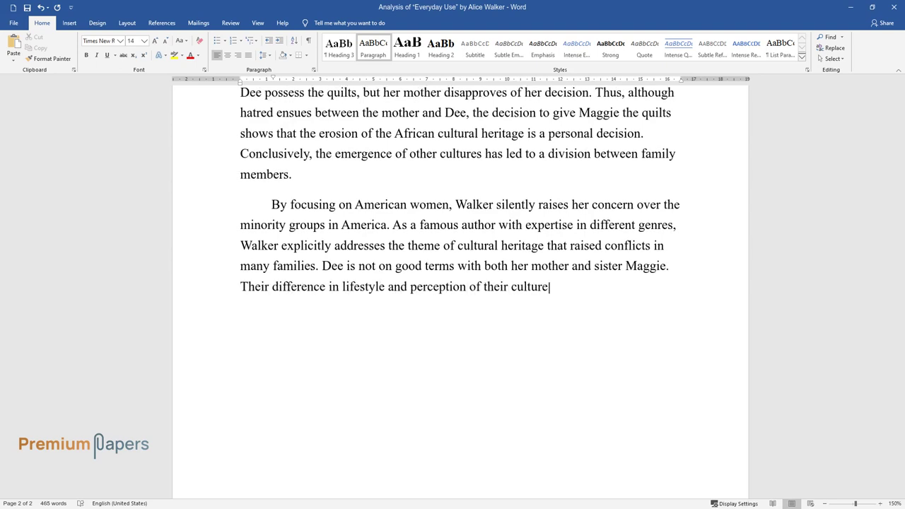
text( is the origin of the conflicts. As an educated woman in an)
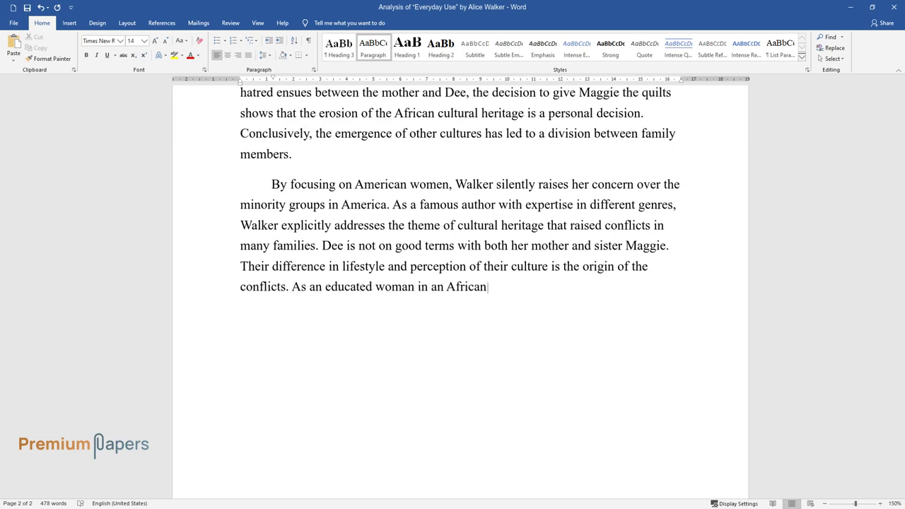
text(family, Dee disapproves of her )
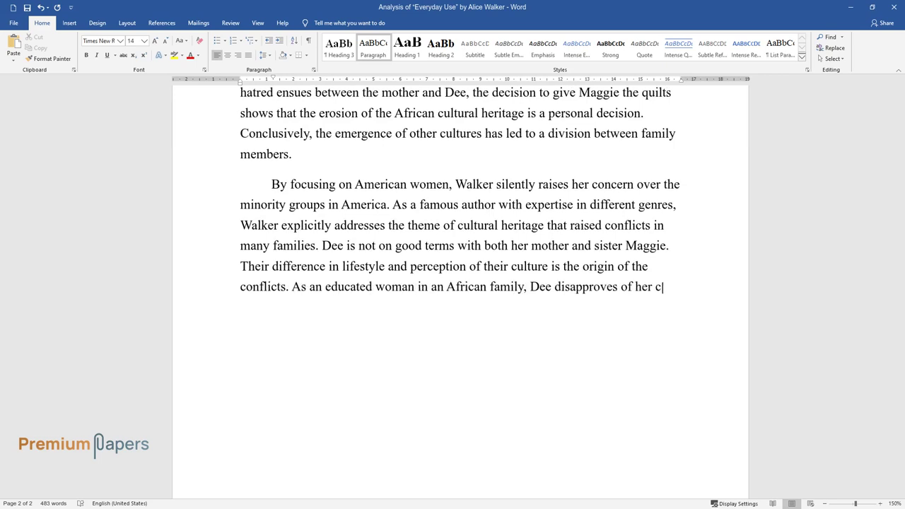
text(culture as being backward. However)
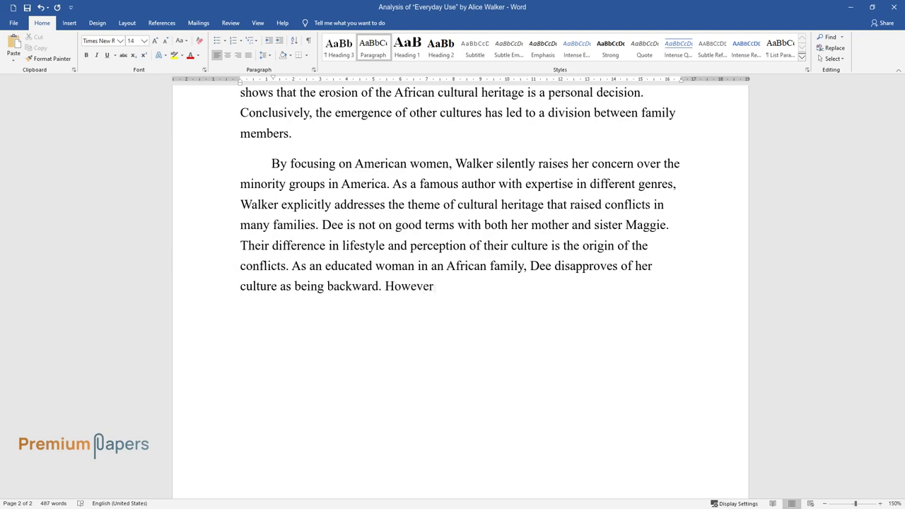
text(, Walker paints Dee as an arrogant)
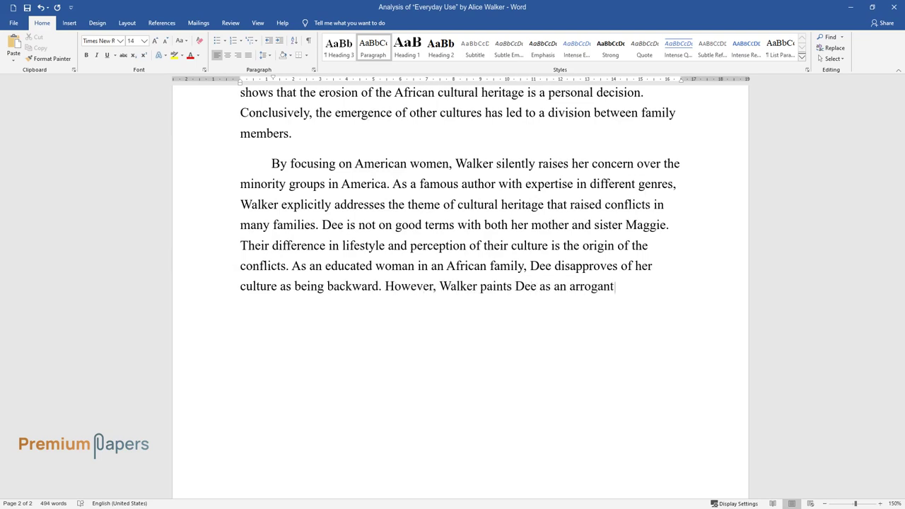
text( character to motivate educated A)
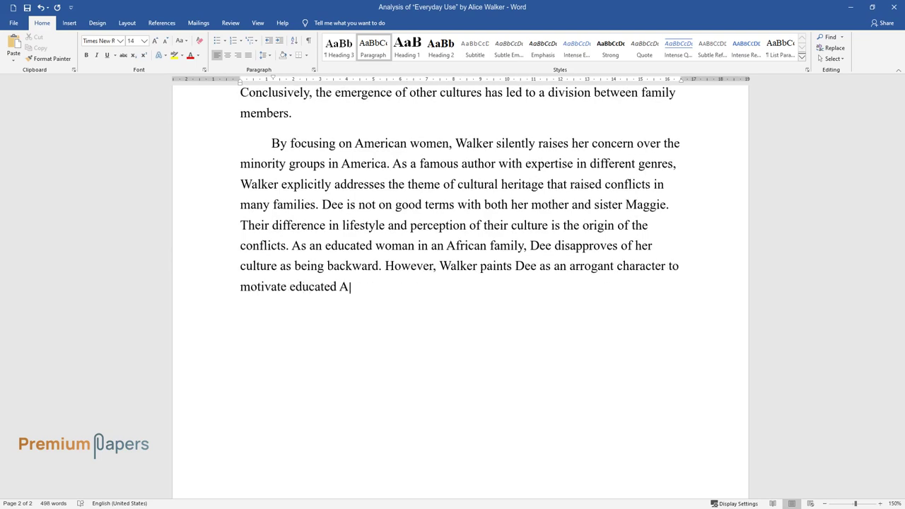
text(fricans to appreciate their cultu)
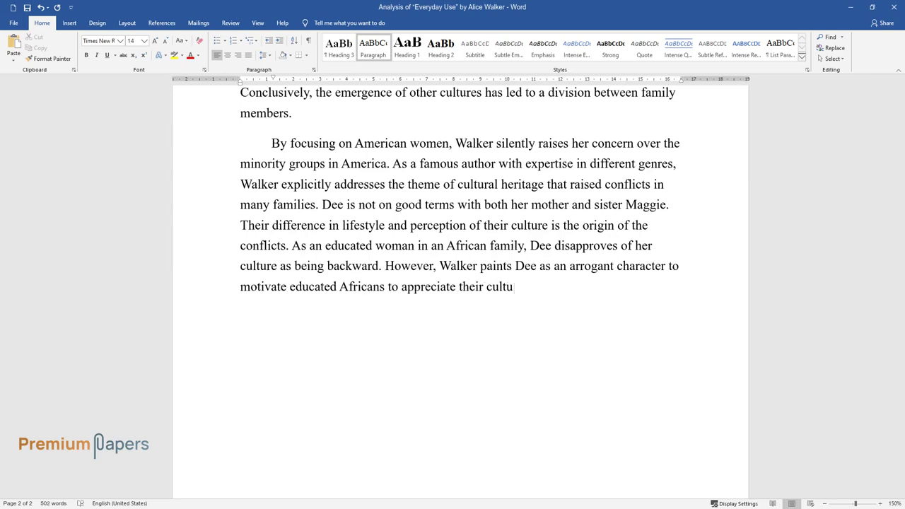
text(ral heritage. )
text(The)
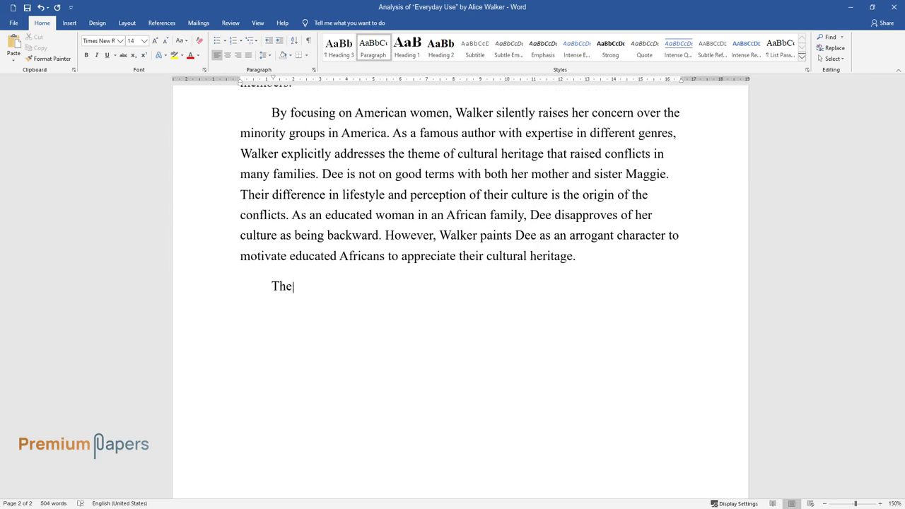
text(refore, as an African who has lived)
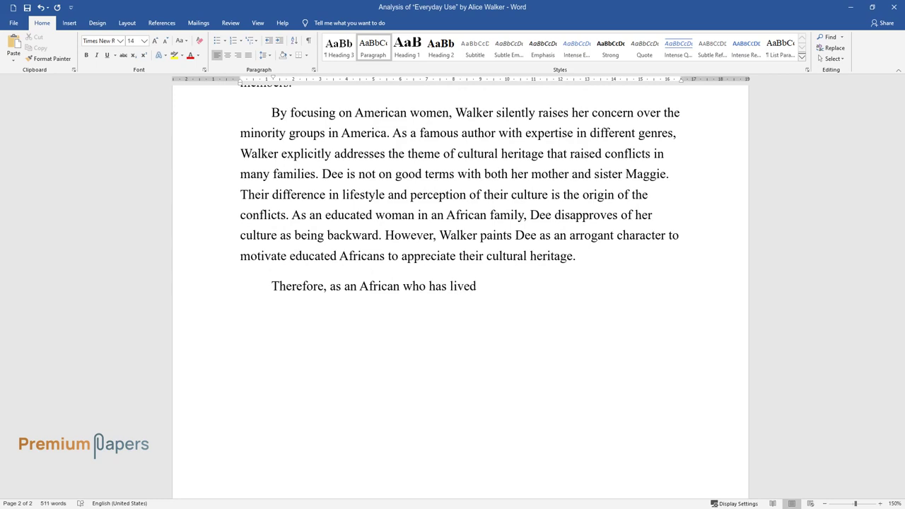
text( in an oppressive world, Walker impl)
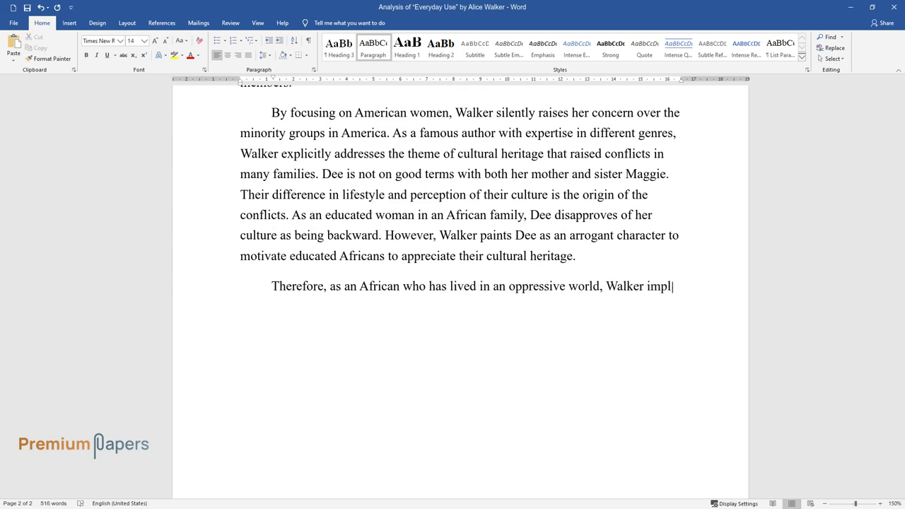
text(icitly calls for African women to no)
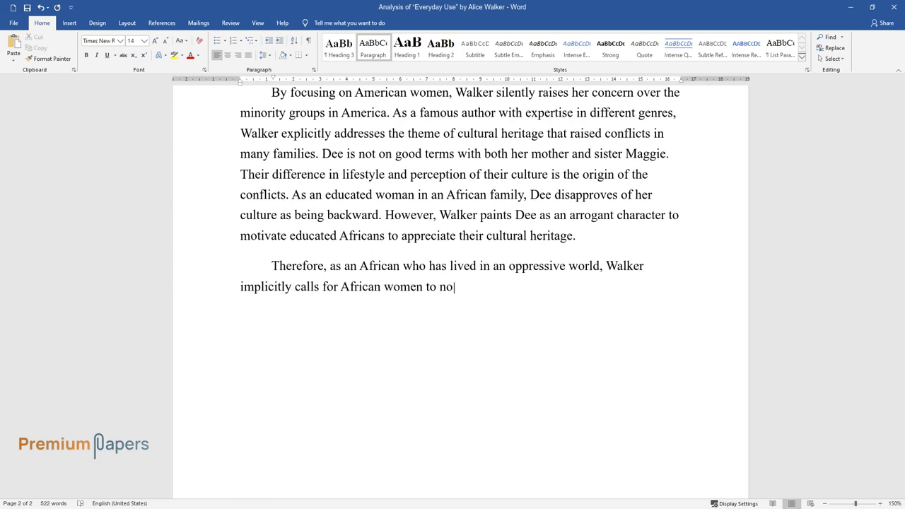
text(t only appreciate their culture but)
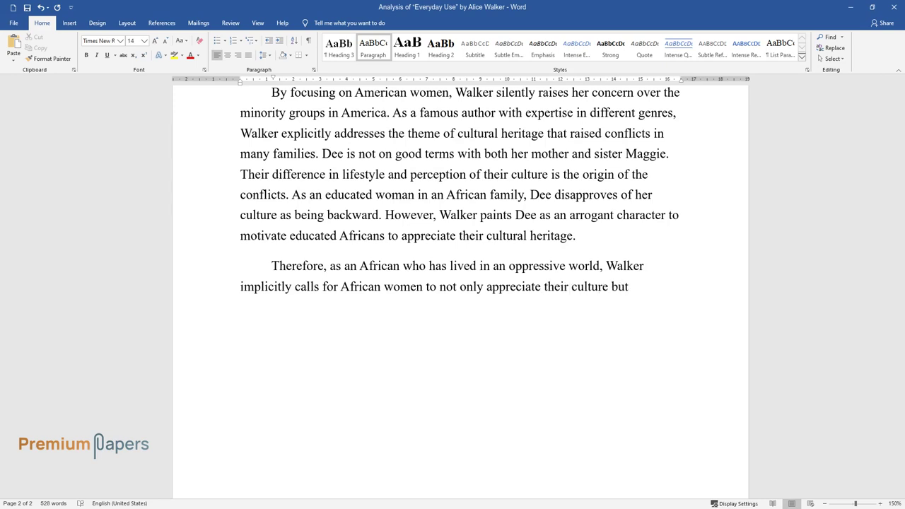
text( also embrace education. The author)
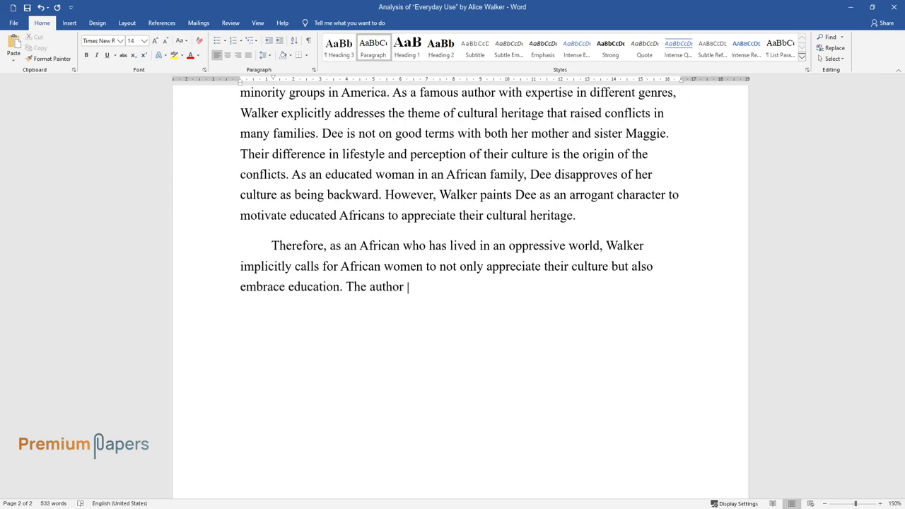
text( prolifically blends her experiences )
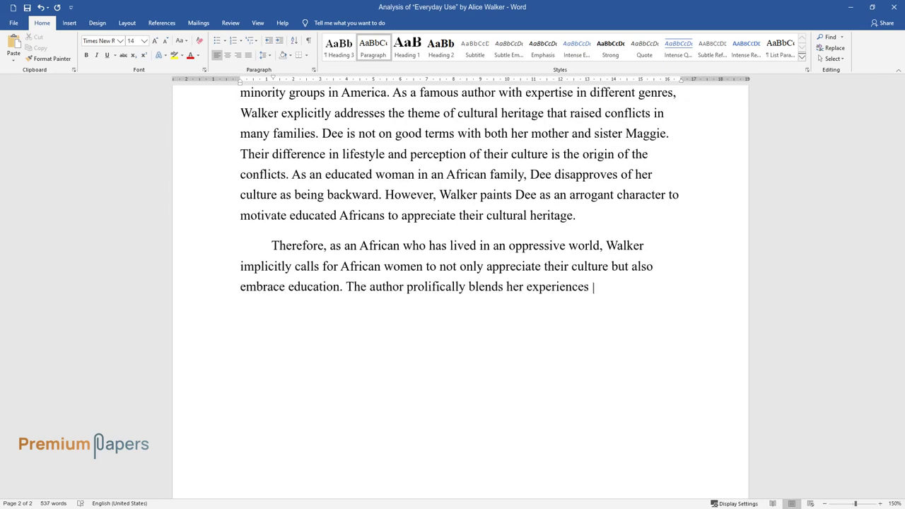
text(with the radical transforma)
text(tion in)
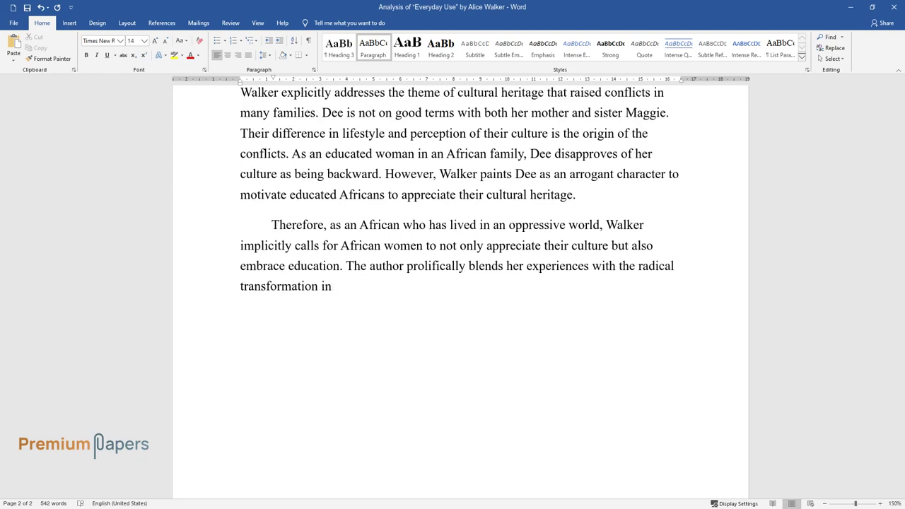
text( American society to empower women.)
- Finish the women's empowerment paragraph and begin the one on Walker's literary techniques
key(Return)
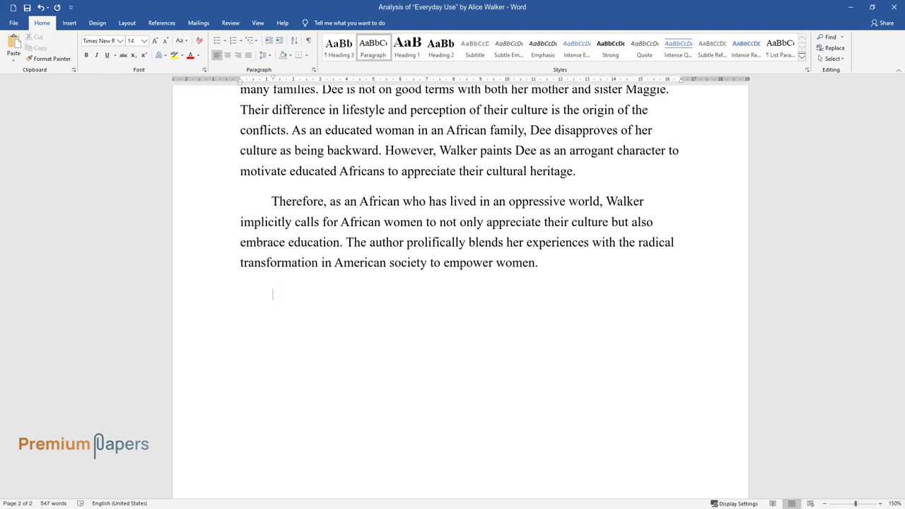
text(While writing h)
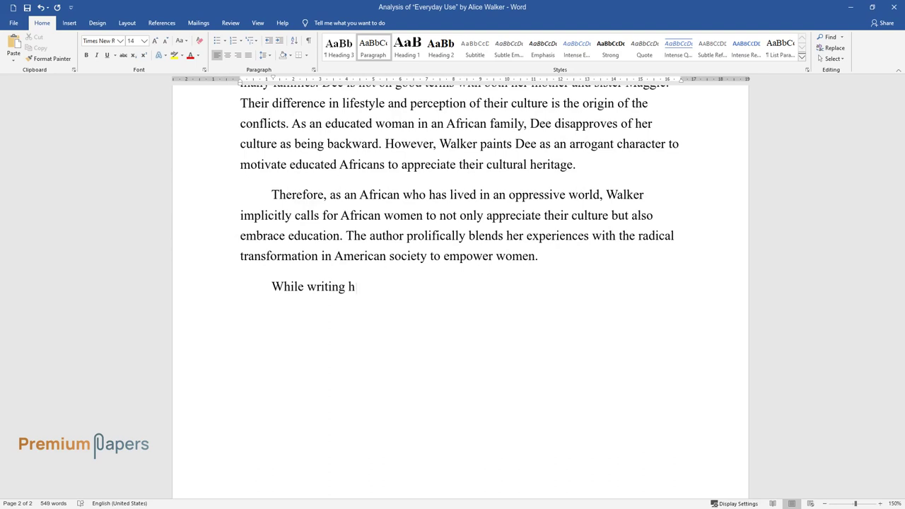
text(er story, Walker applies different)
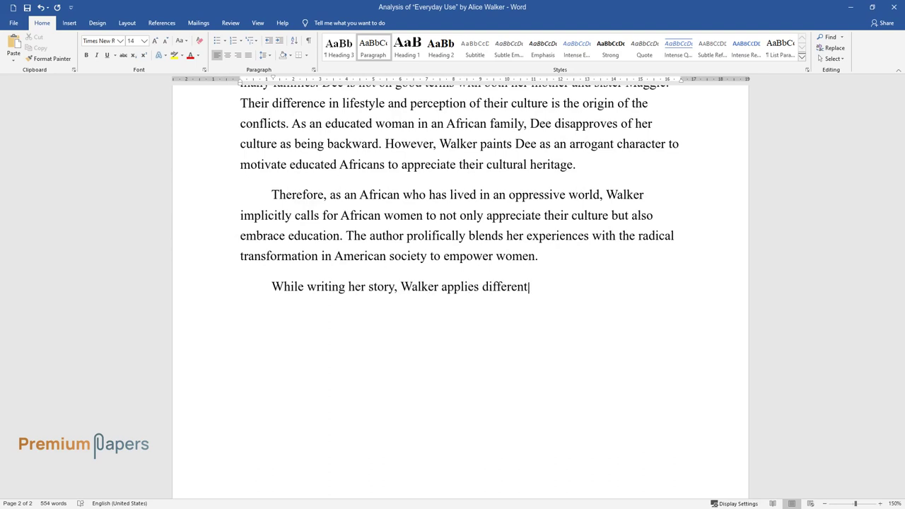
text( literary techniques, which is proo)
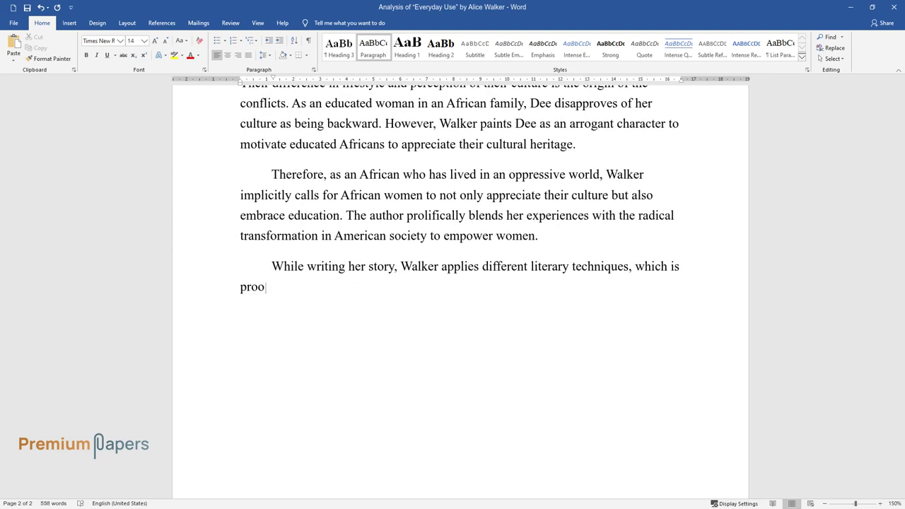
text(f of her writing prowess. Metaphorically, Walker uses the quilts not )
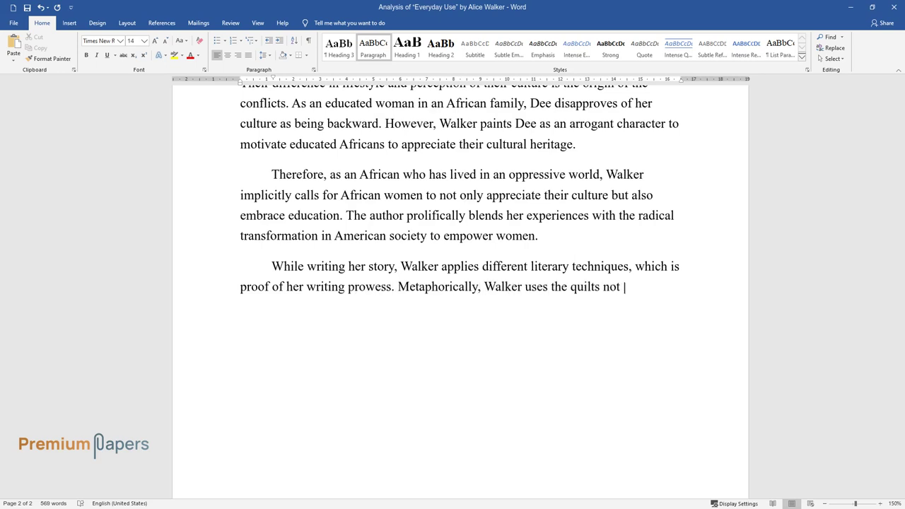
text(only to represent African heritage)
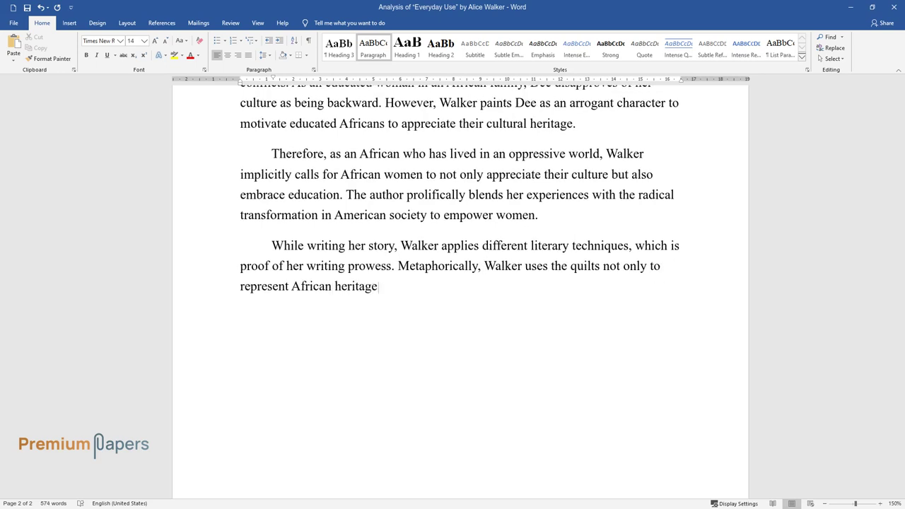
text( but also to show the bond that exi)
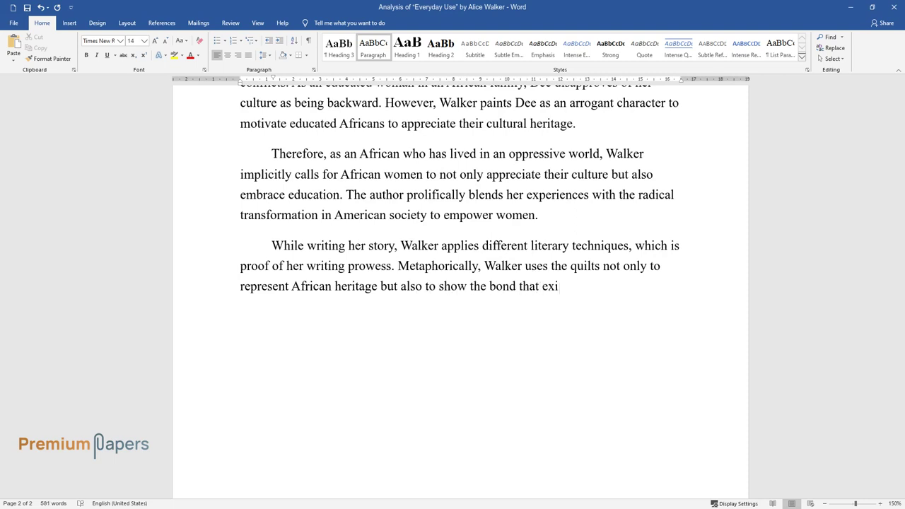
text(sts between African women)
text( of diffe)
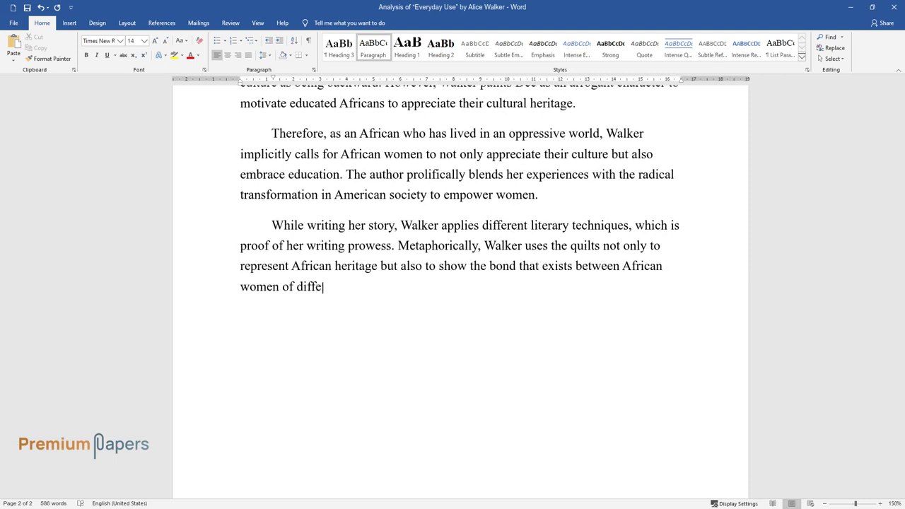
text(rent generations. For instance, the)
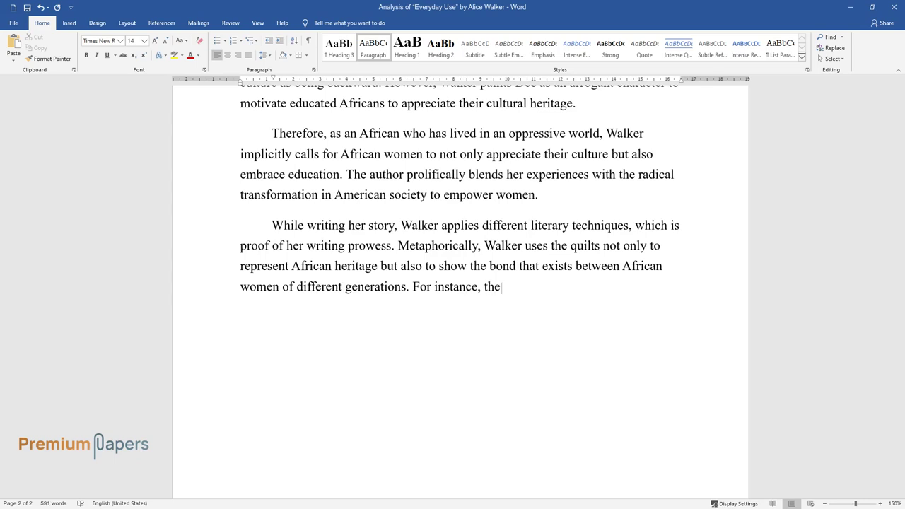
text( mother says, “Some of the pieces,)
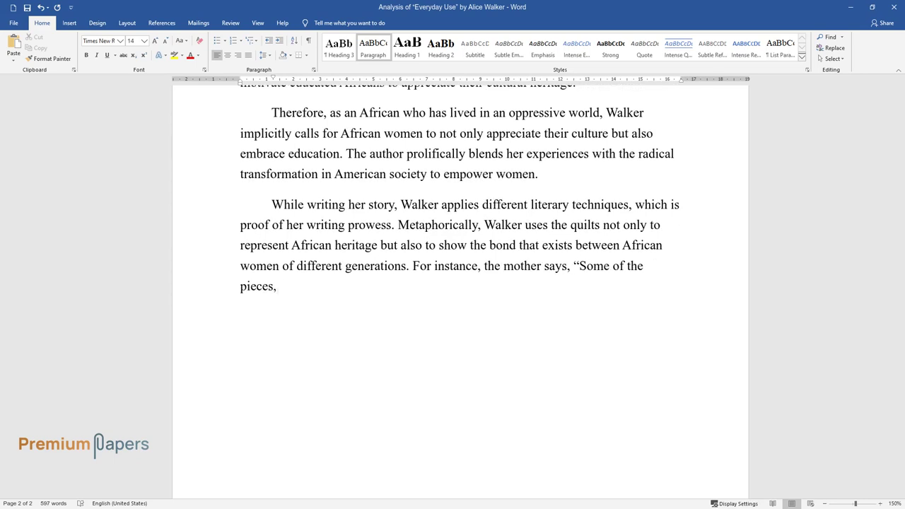
text( like those lavender ones, come fro)
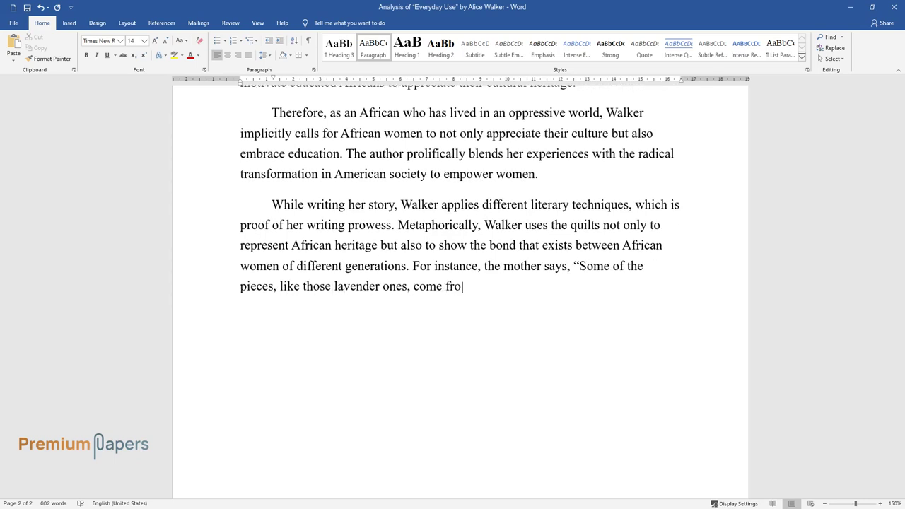
text(m old clothes [Dee’s Grandma] moth)
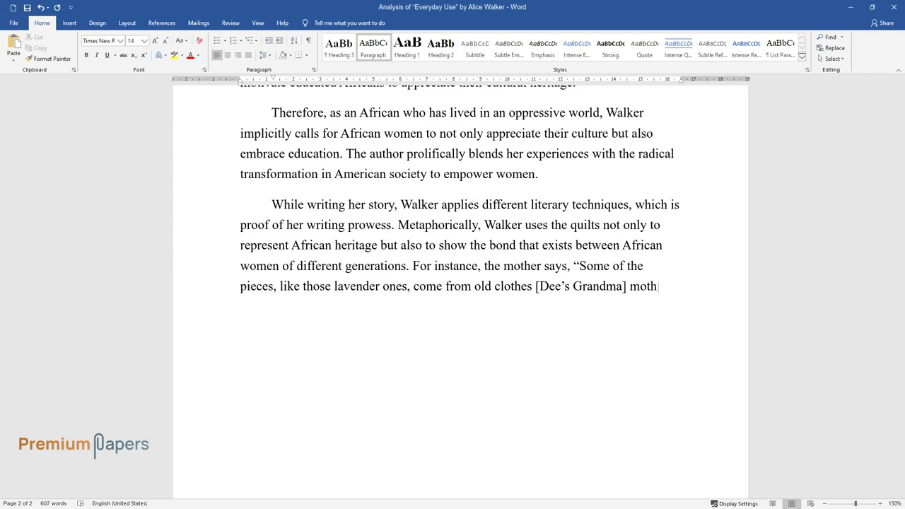
text(er handed down to her.”)
- End the quilt metaphor paragraph on the mother's quote and begin 'Thus, possession of the quilt…'
key(Return)
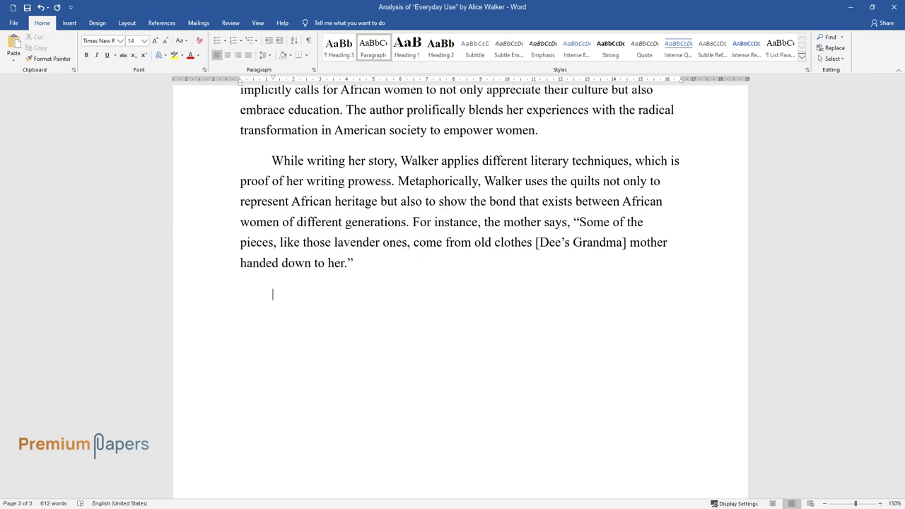
text(Thus, possession of the qui)
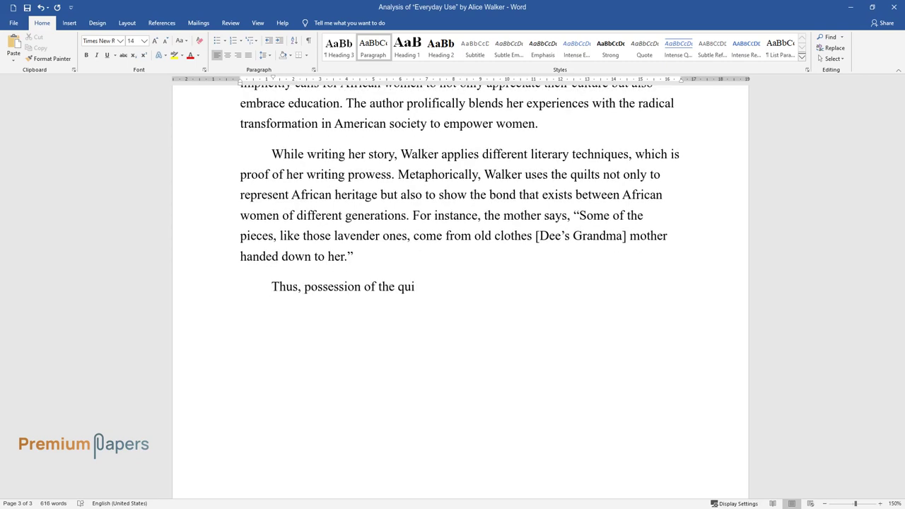
text(lt shows that an individual apprec)
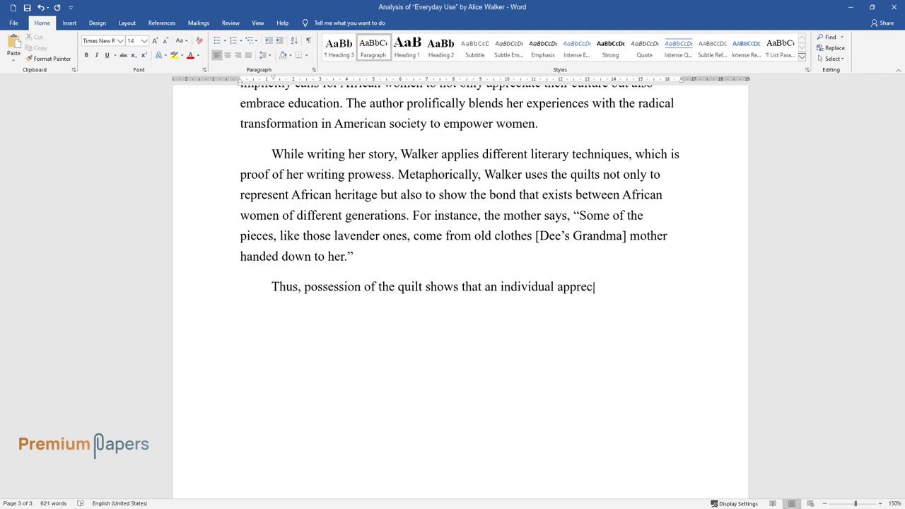
text(iates women who came before her. )
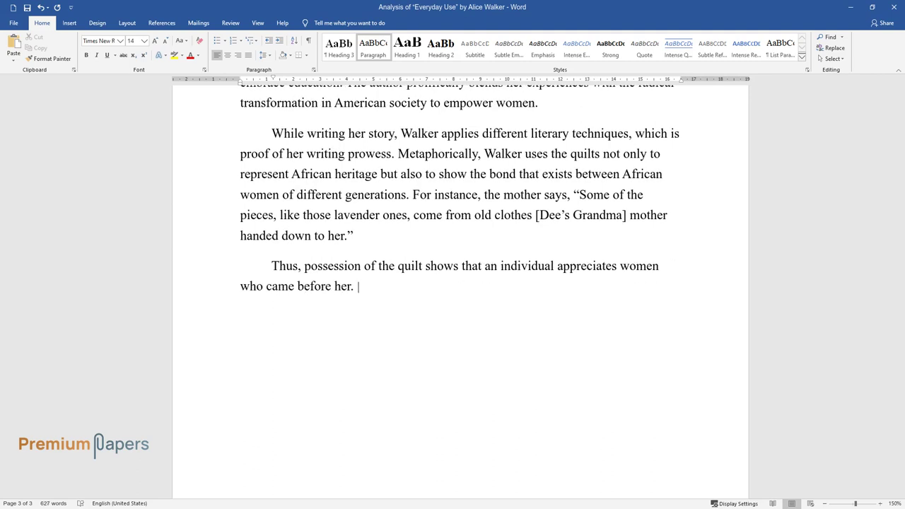
text(Secondly, the butter churn is anot)
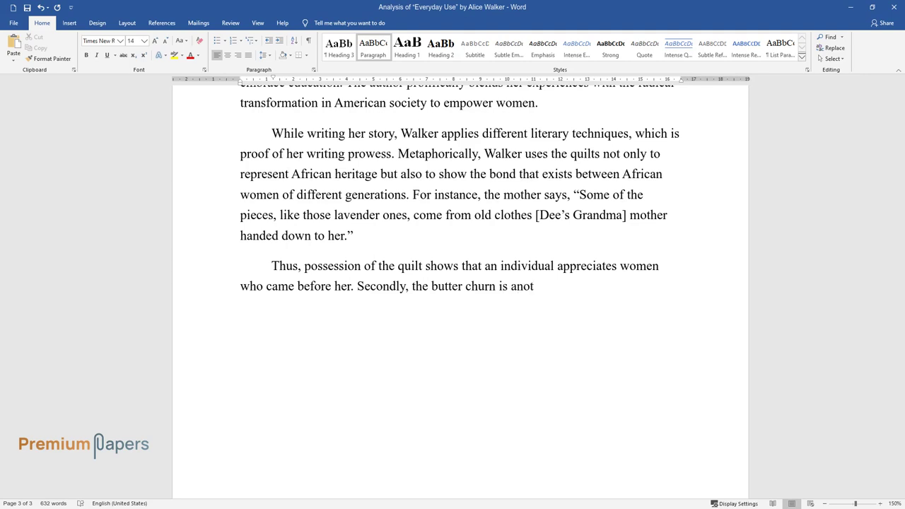
text(her device that metaphorically con)
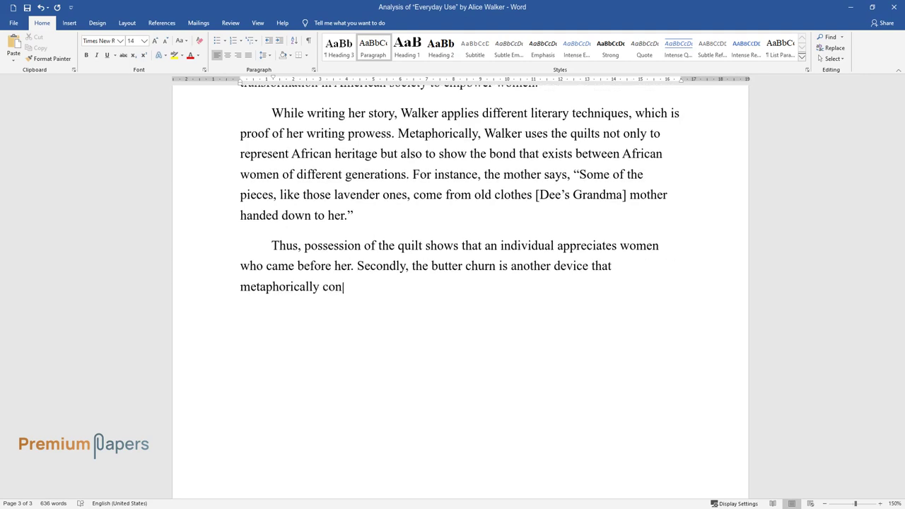
text(nects African women. Intuitively, )
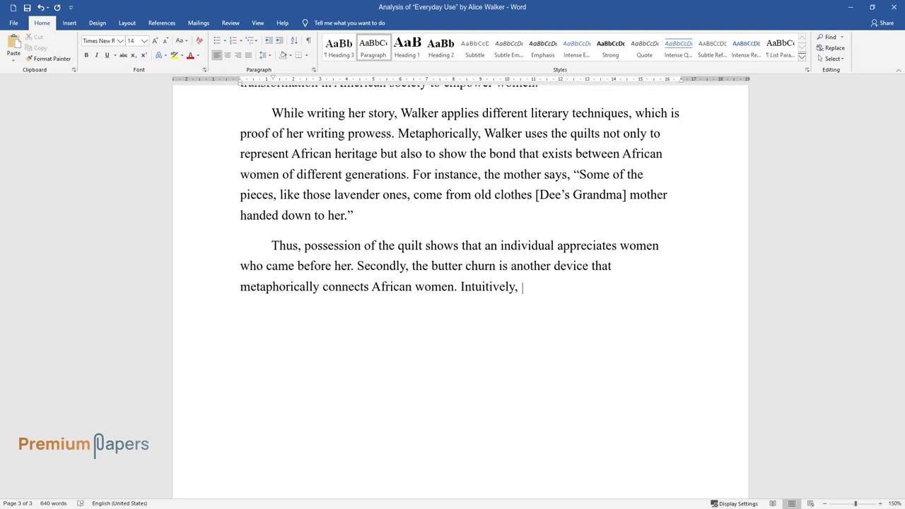
text(when mother touches it she remembers the other women who ha)
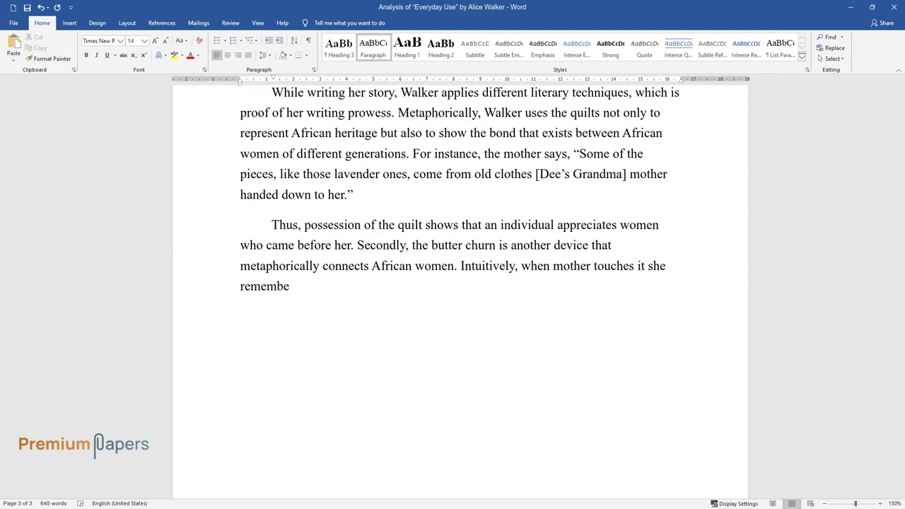
text(ve had a)
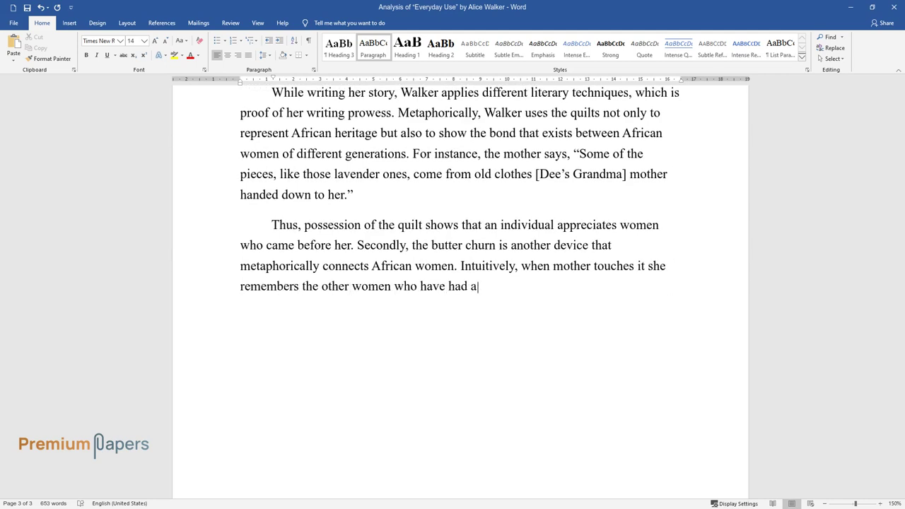
text( profound effect on her life. Walke)
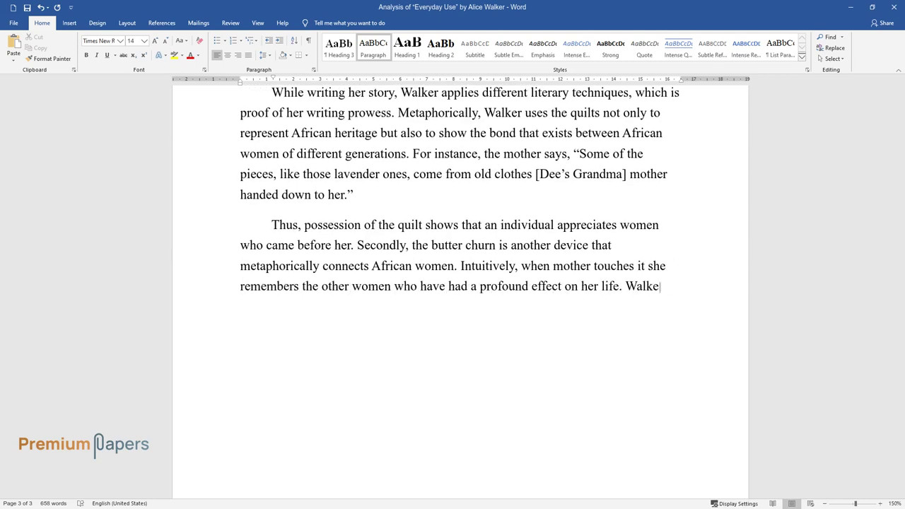
text(r uses the quilt and the butter ch)
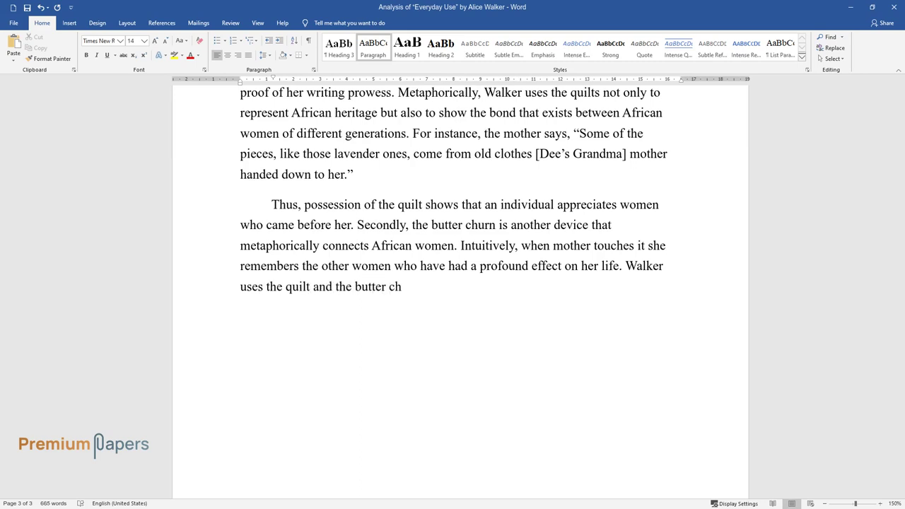
text(urn to instill a sense of love and)
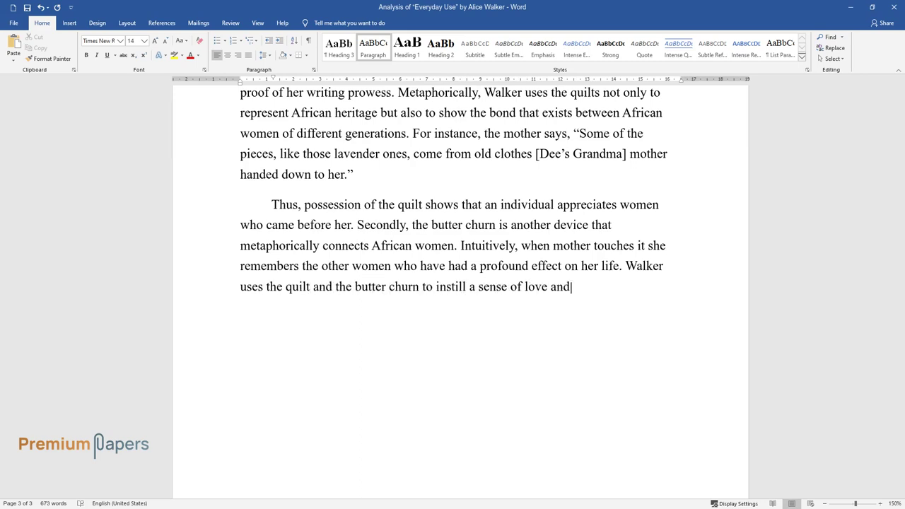
text( appreciation. Therefore, Walker carefully)
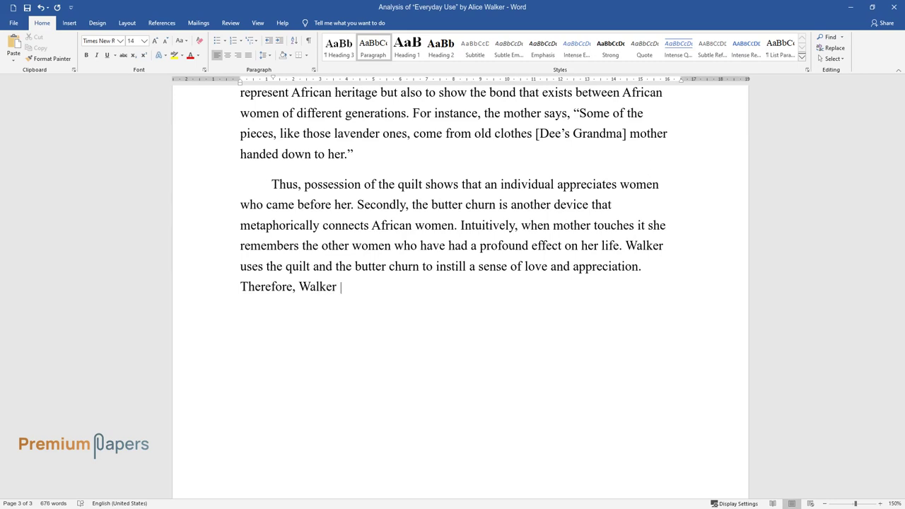
text( articulates literary dev)
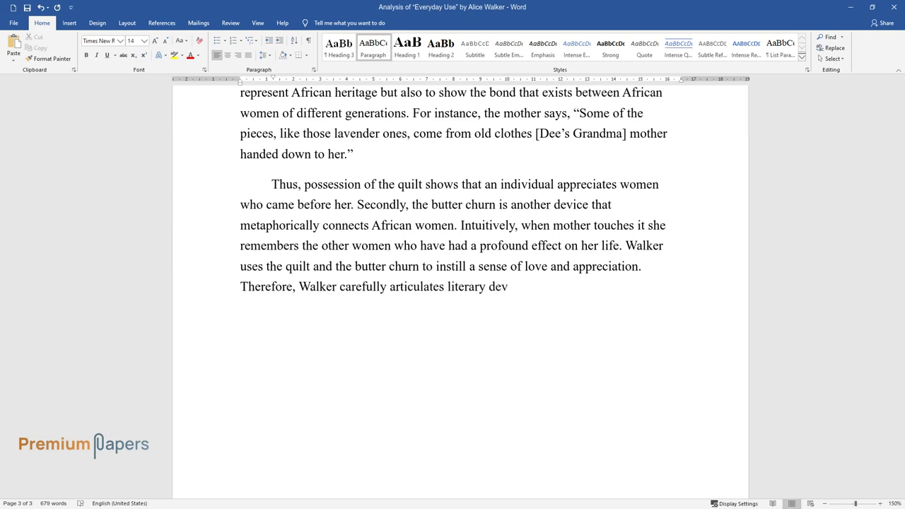
text(ices like metaphors with her obser)
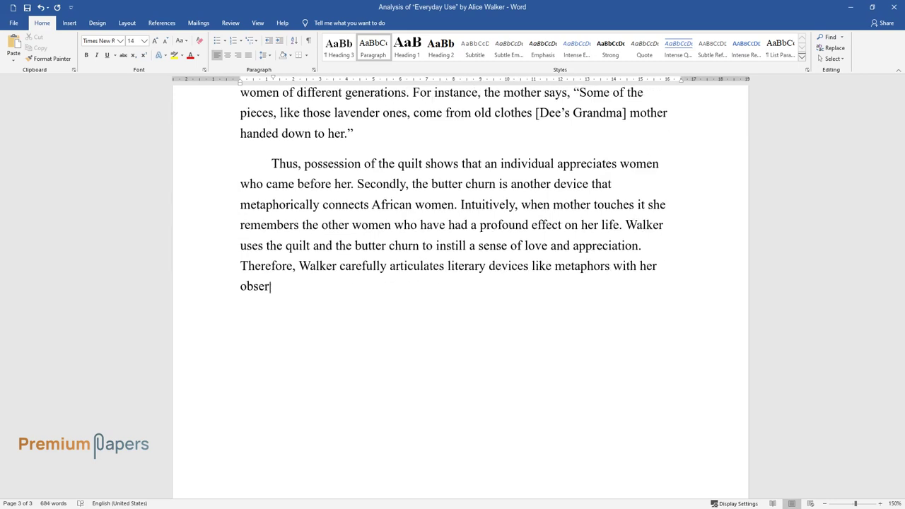
text(vation skills to appreciate motherhood.)
- Complete the quilt and butter churn paragraph on appreciating motherhood and start a new paragraph
key(Return)
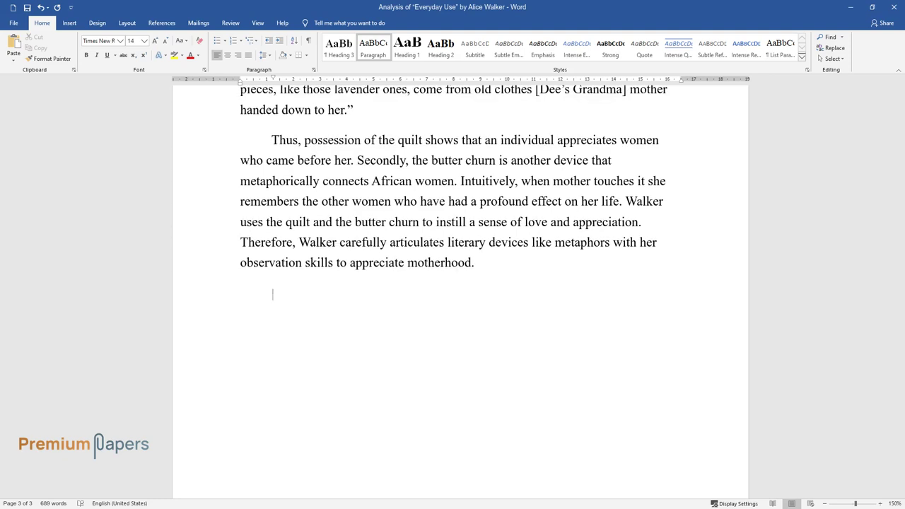
- Write the 'Furthermore, Walker logically calls…' paragraph on women's empowerment despite educational status
text(Furthermore, Walker logically)
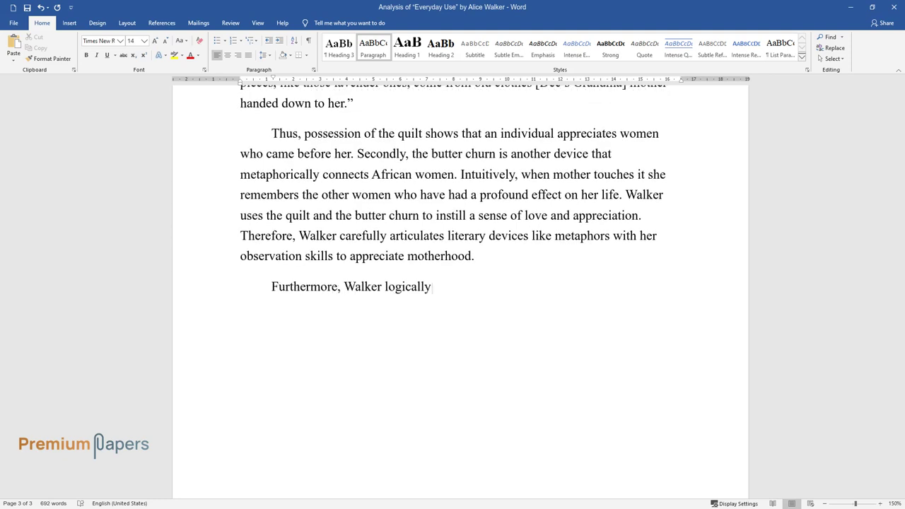
text( calls for the empowerment of wome)
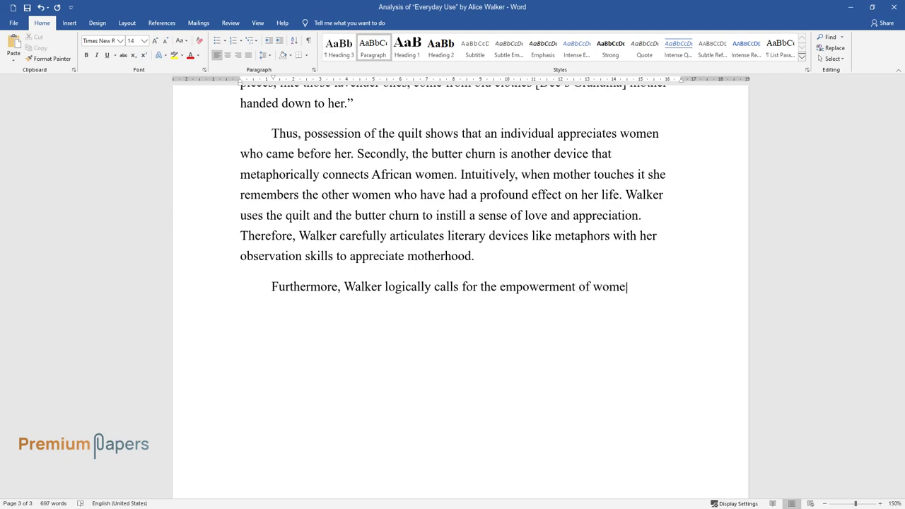
text(n despite their educational backgrounds. Alt)
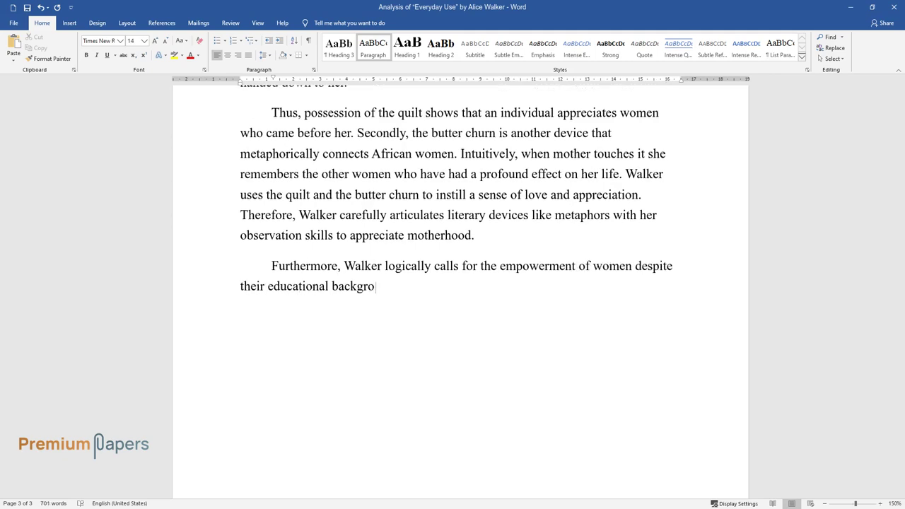
text(hough Dee has an educatio)
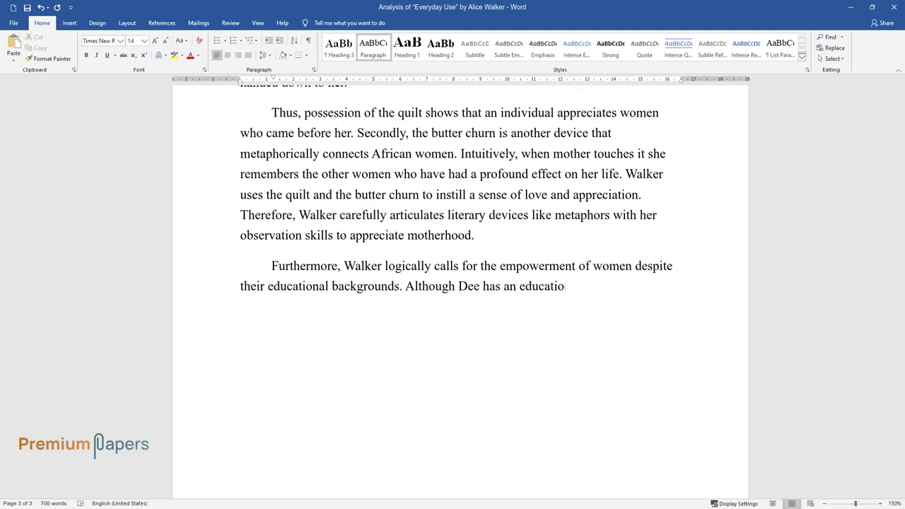
text(n – her character faults her. According to t)
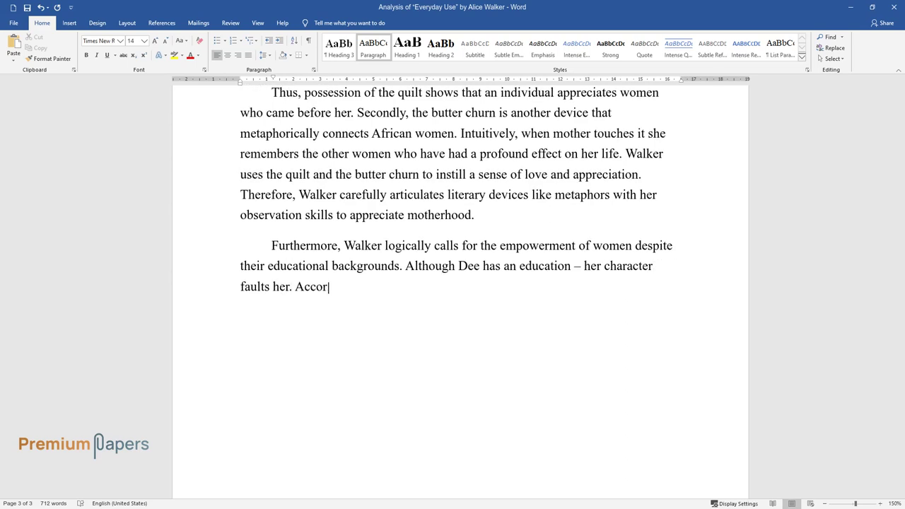
text(he mother, “[She] pressed)
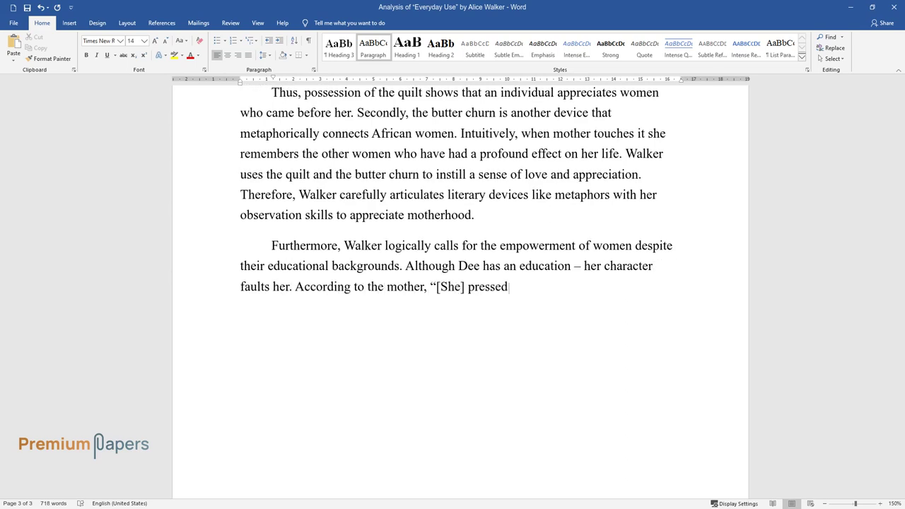
text( us to her with the serious way she)
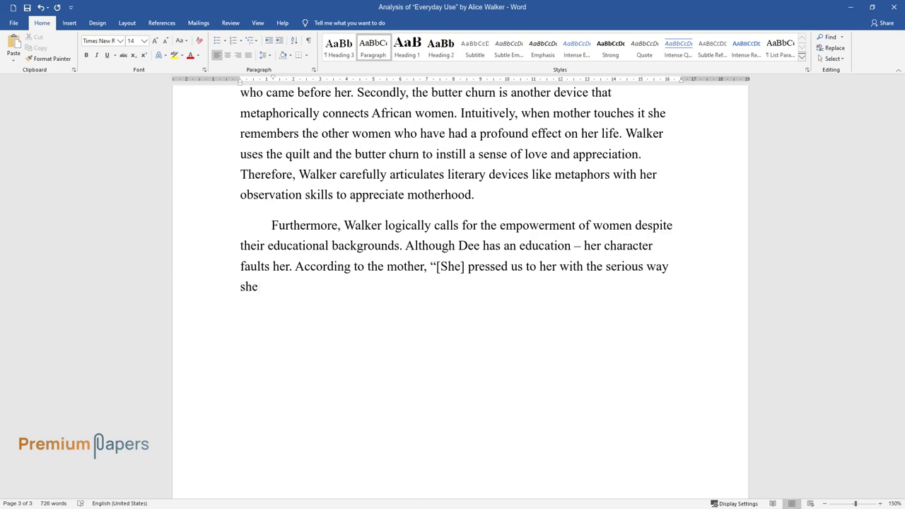
text( read, to shove us away at just the moment, like dimwits, we seemed a)
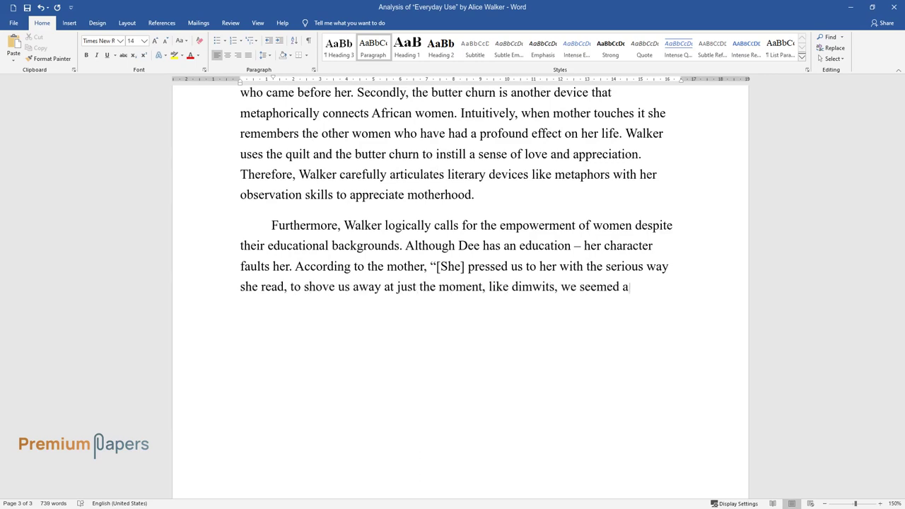
text(bout to understand.” Analytically, )
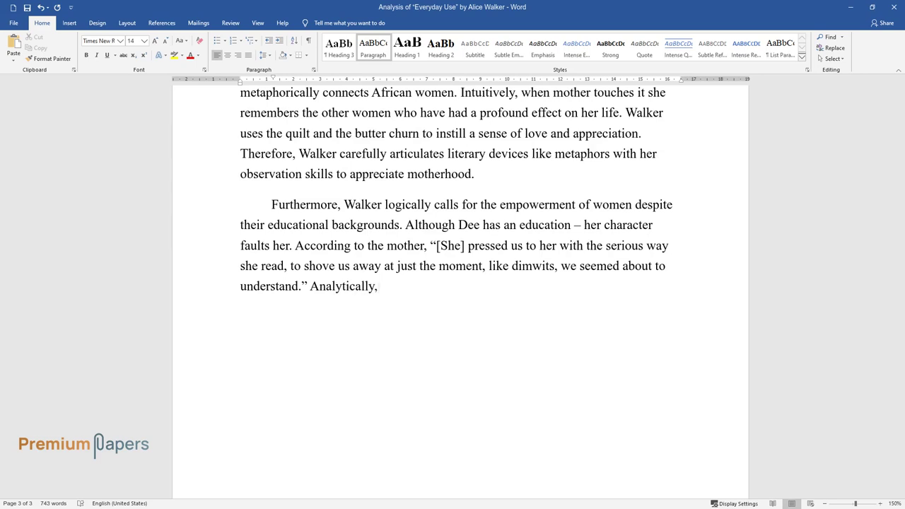
text(Walker condemns black women who ar)
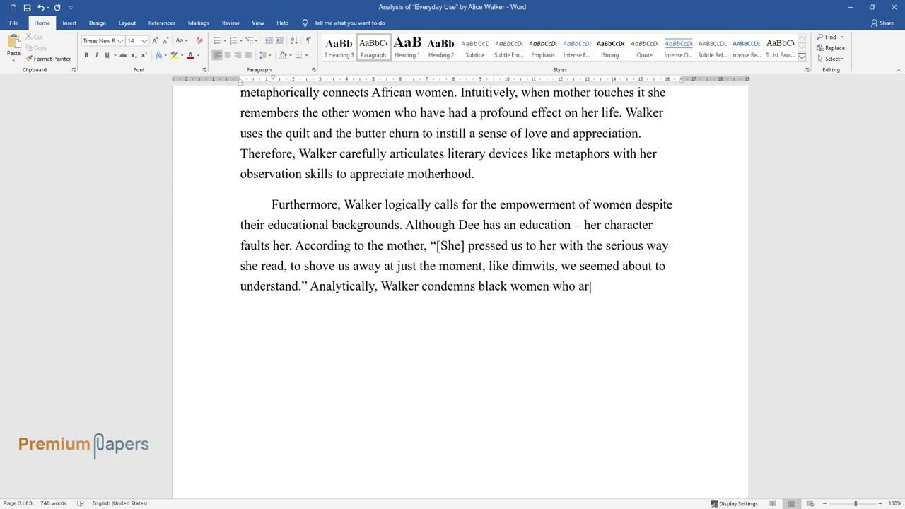
text(e arrogant, selfish, and full of p)
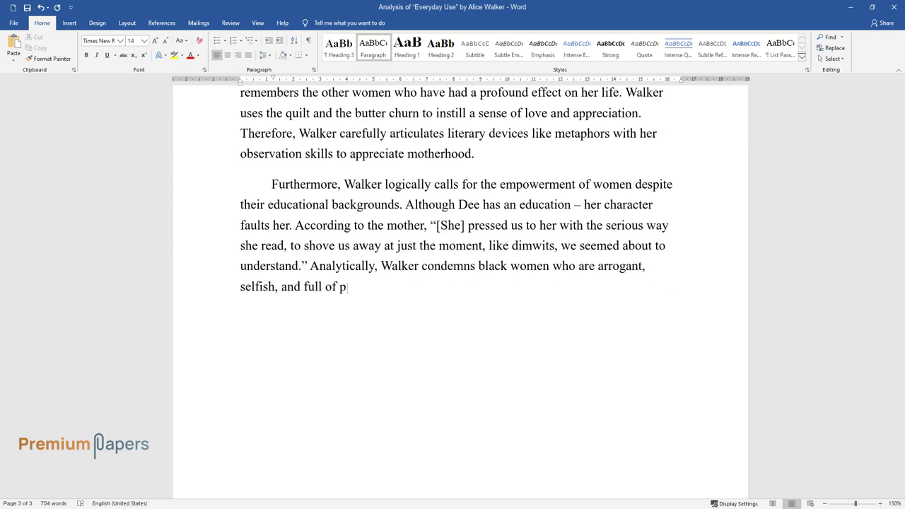
text(ride mainly because of their educat)
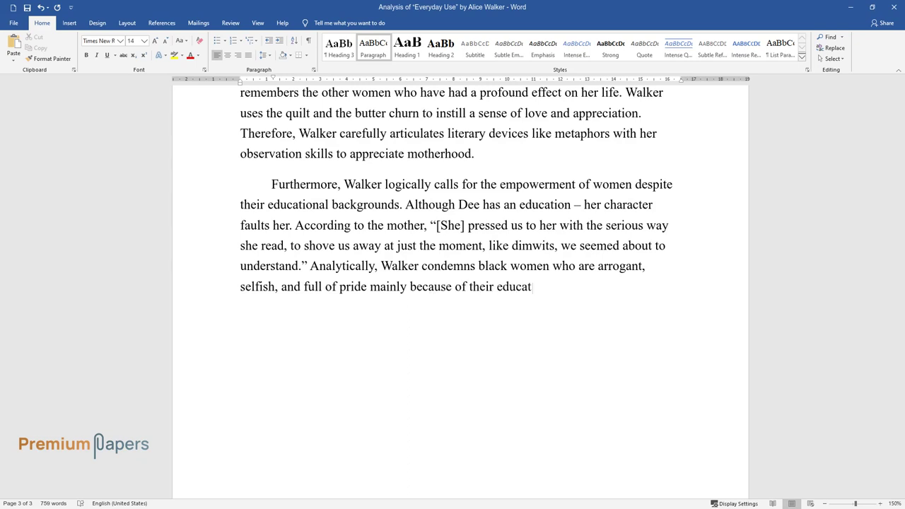
text(ional status.)
key(Return)
- Finish the paragraph on Dee's lack of cultural respect, ending '…challenge pride in black people.'
text(Alt)
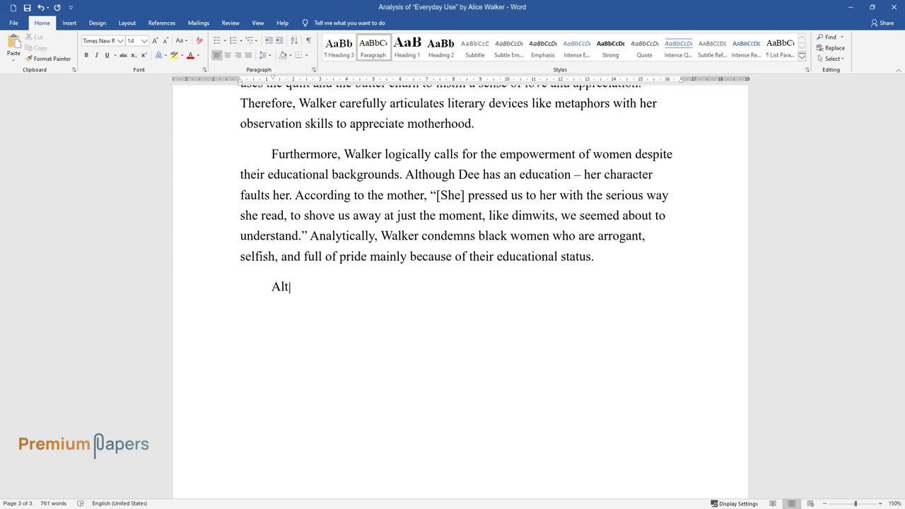
text(hough black women like Dee are b)
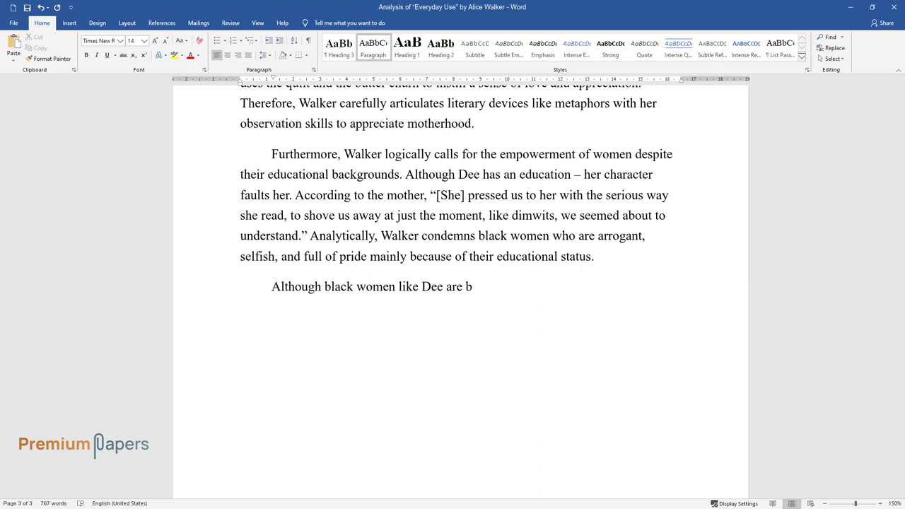
text(eautiful, they lack respect for)
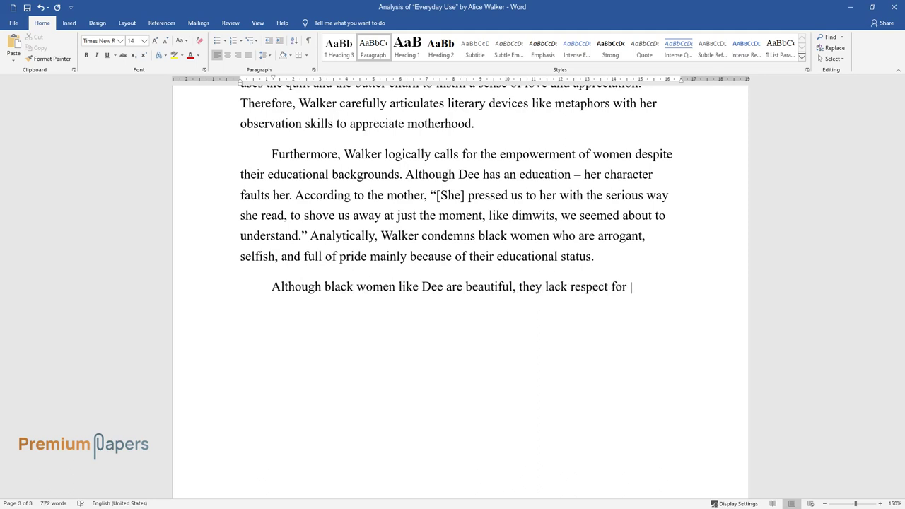
text( their culture. Besides, women's empower)
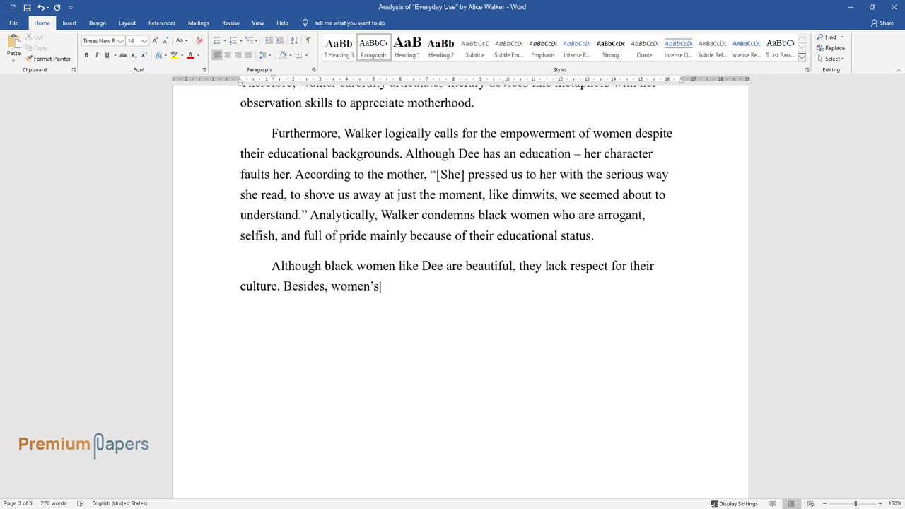
text(ment, being mandatory, b)
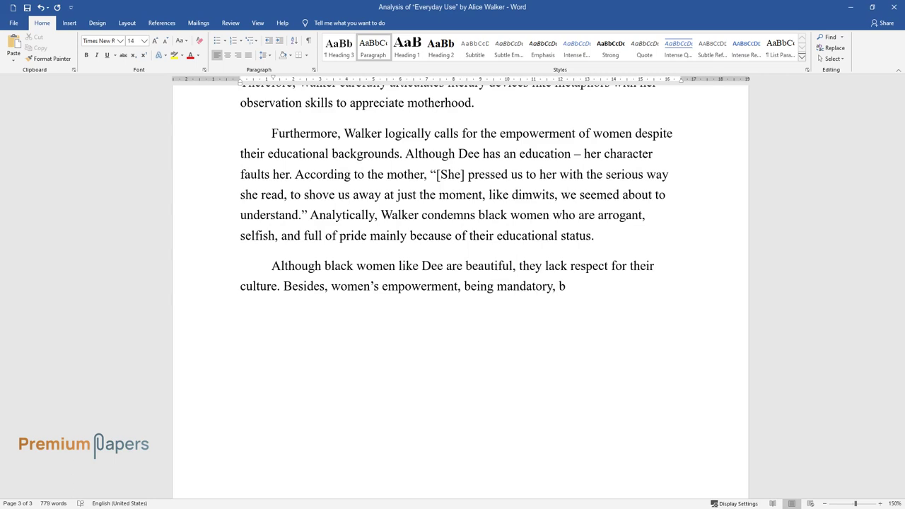
text(lack pride should be discouraged)
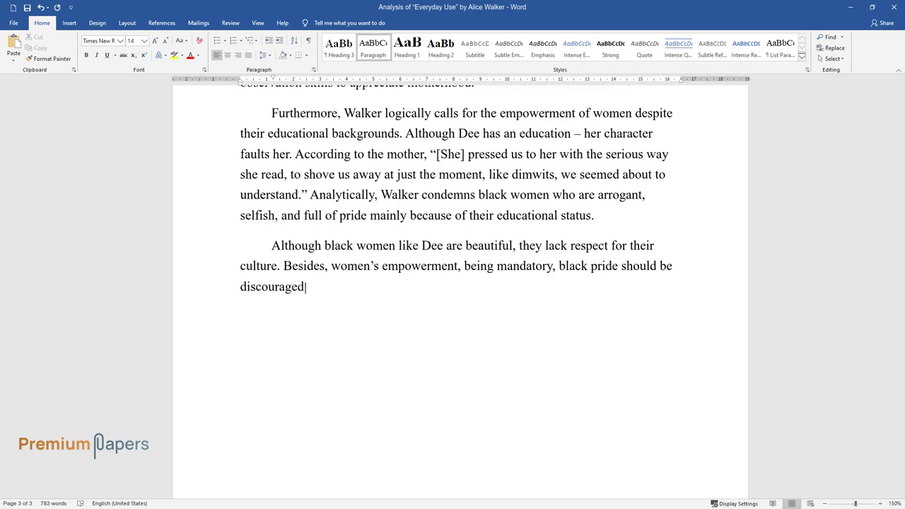
text(. Therefore, Walker uses contemp)
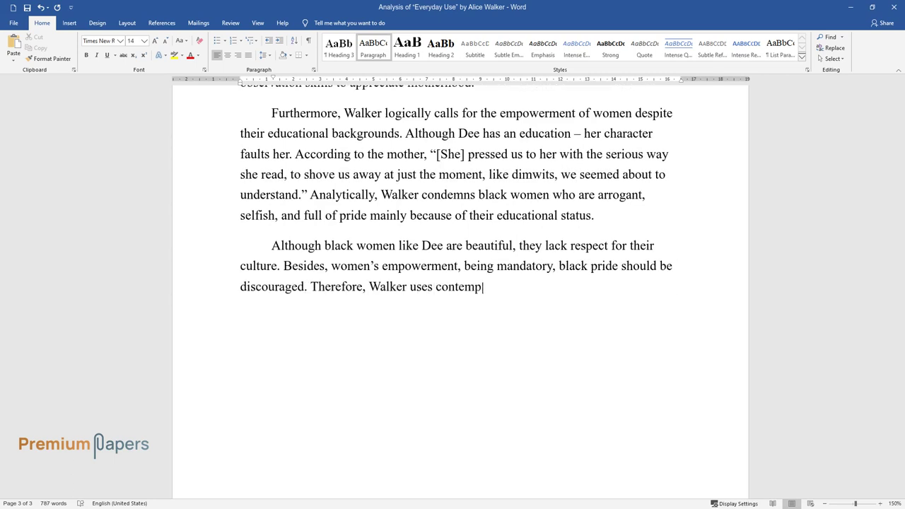
text(orary issues in her society to)
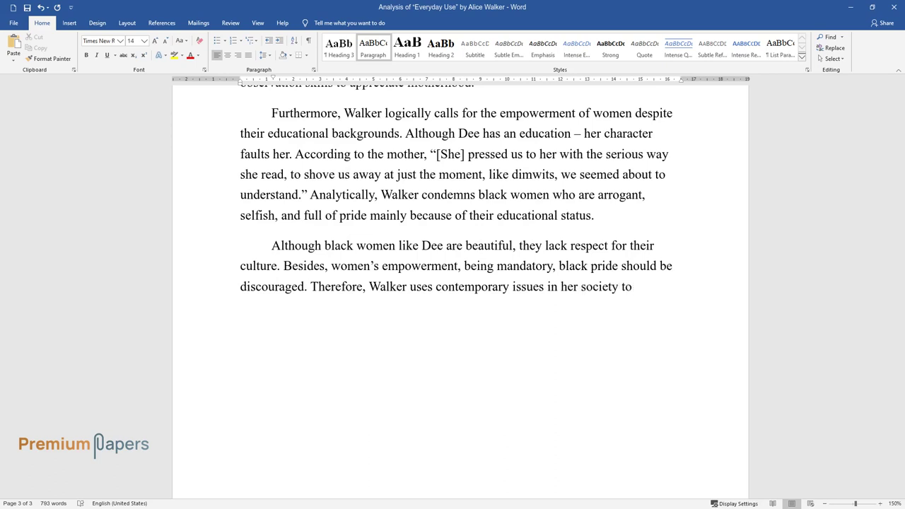
text( condemn the vices in her people.)
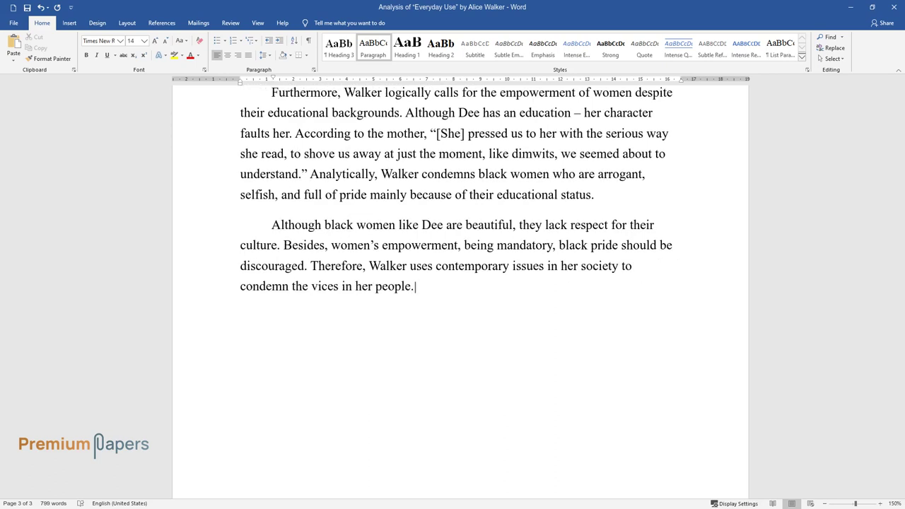
text( Walker lends her literary skill)
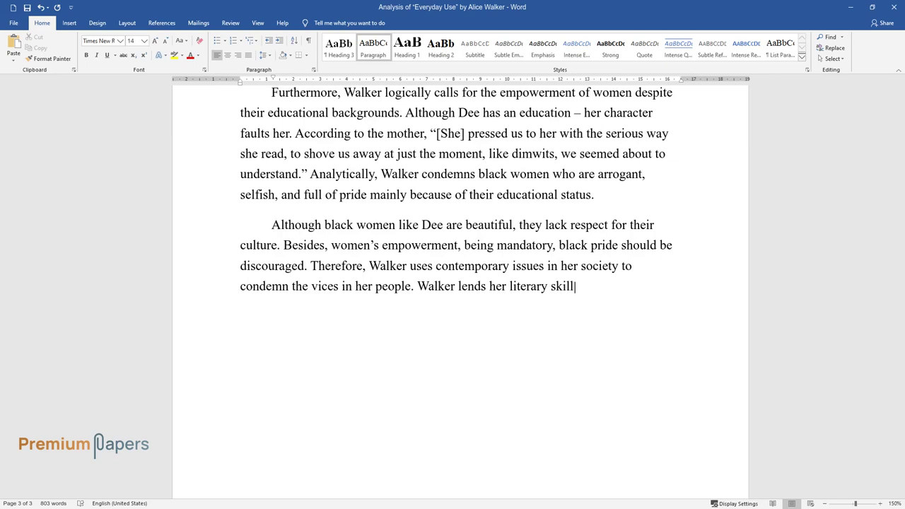
text(s and observatory nature to chal)
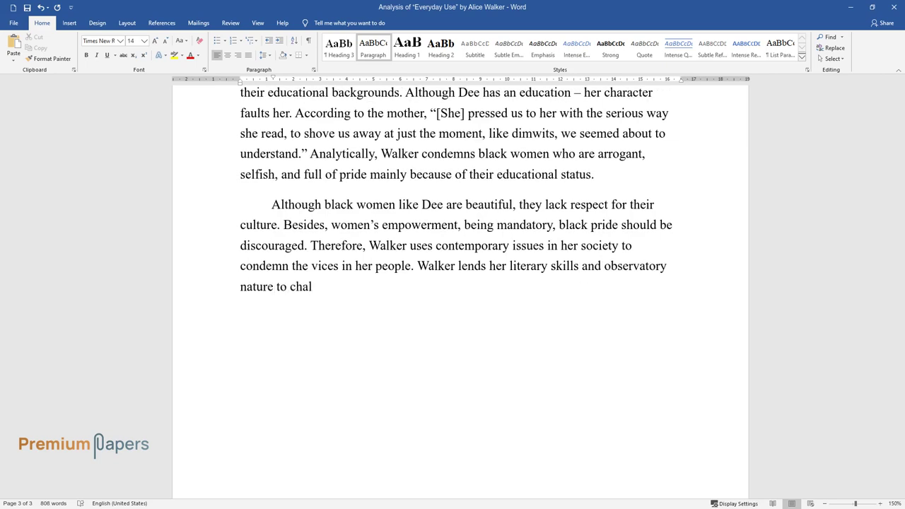
text(lenge pride in black people.)
key(Return)
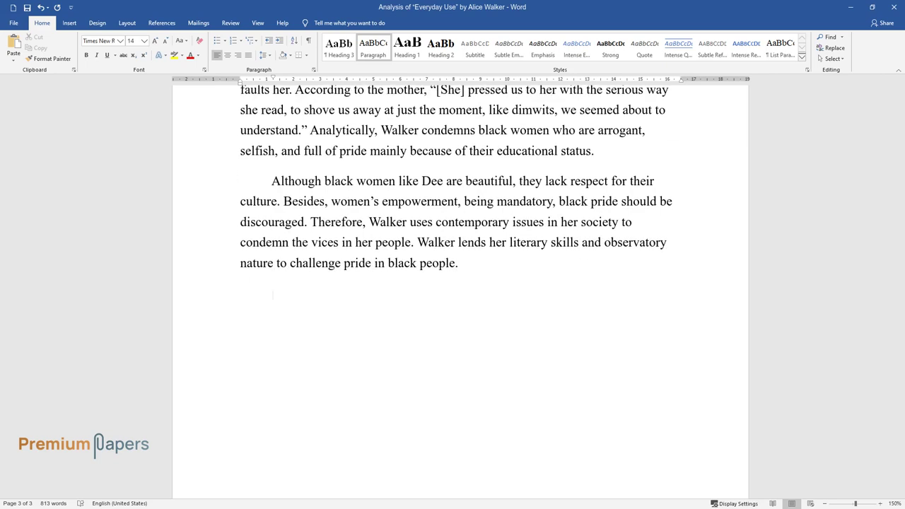
- Begin the paragraph 'Nevertheless, Walker's story sidelines the importance of the male gender in society.'
text(Nevertheless, W)
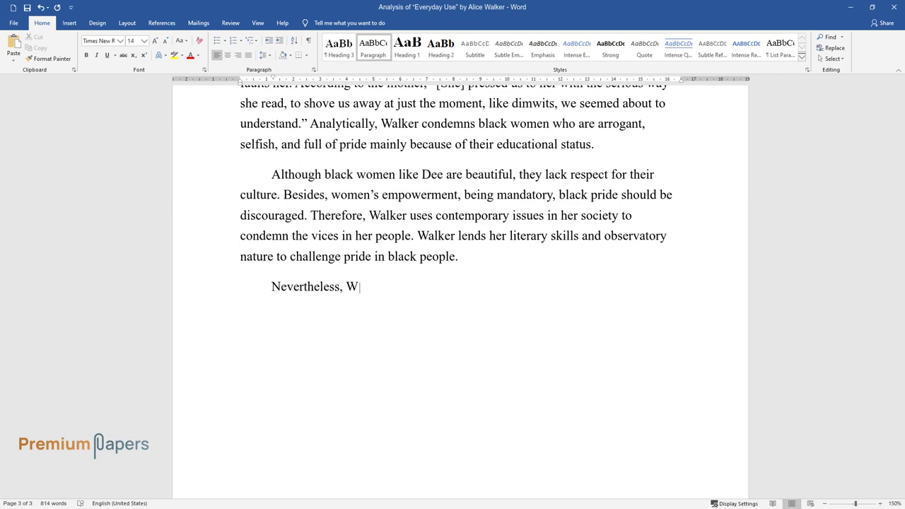
text(alker's story sidelines the importa)
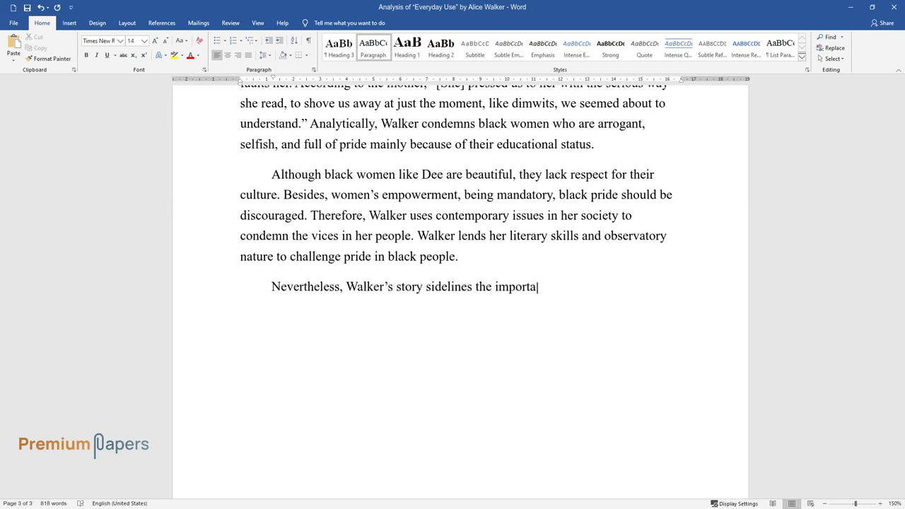
text(nce of the male gender in society. B)
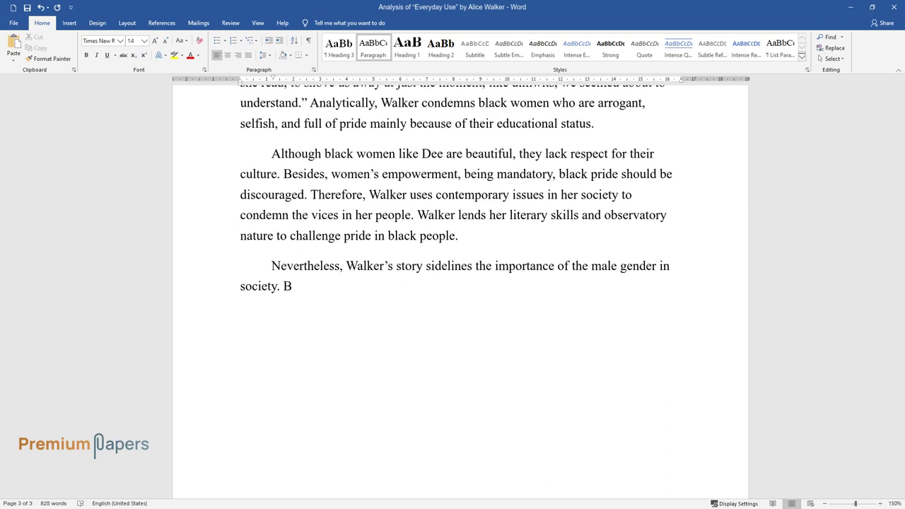
text(esides using women as her main char)
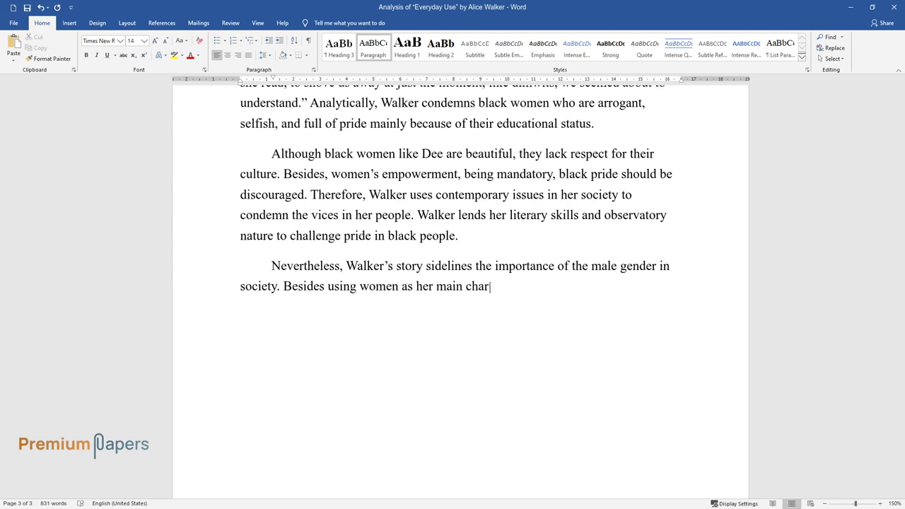
text(acters, she also finds fault in the)
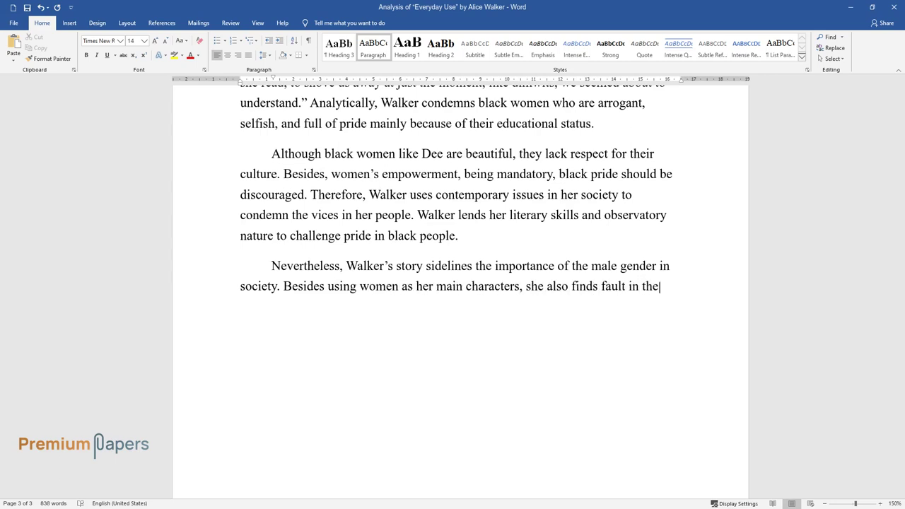
text( man she includes in her story. For)
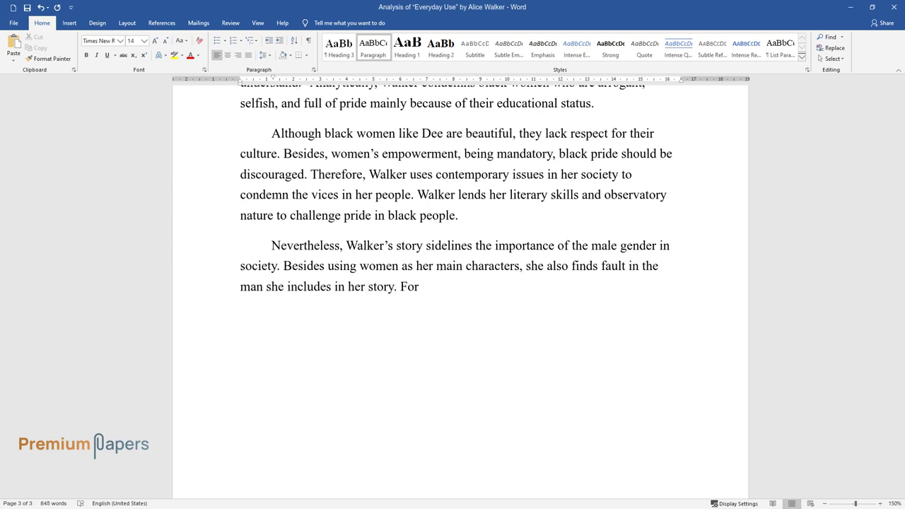
text( example, a mother makes fun of Dee)
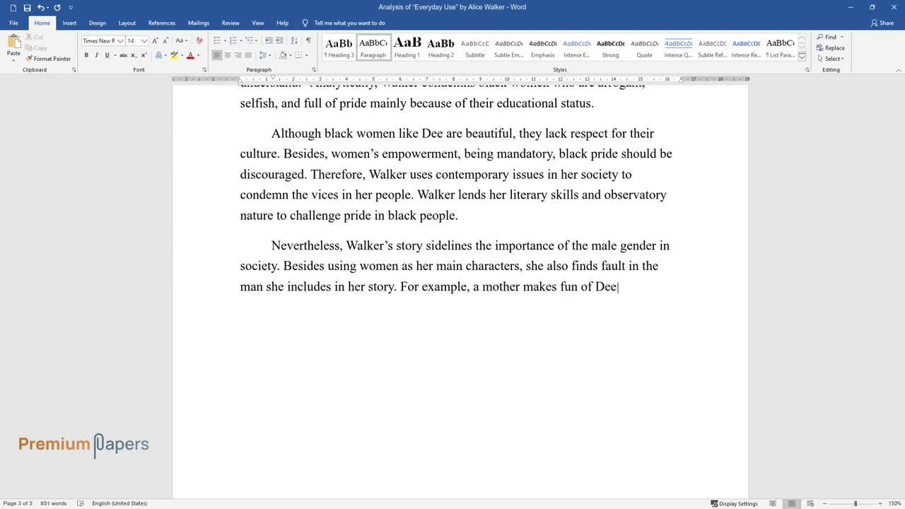
text('s boyfriend while Maggie is not re)
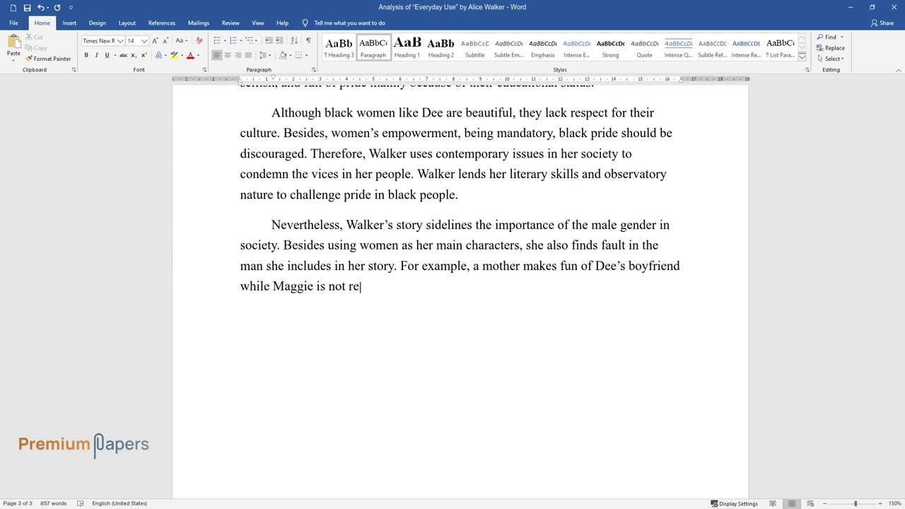
text(ady to shake hands with him. She gi)
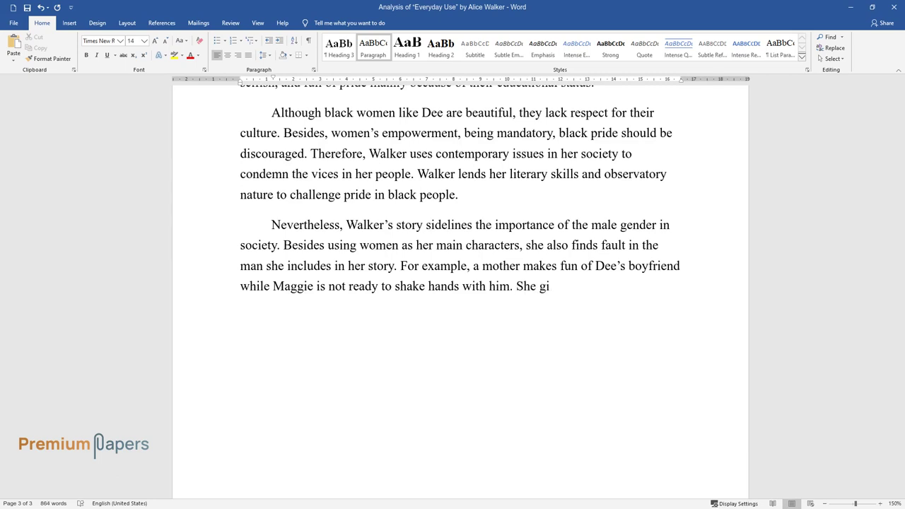
text(ves a vivid description of him as a “short s)
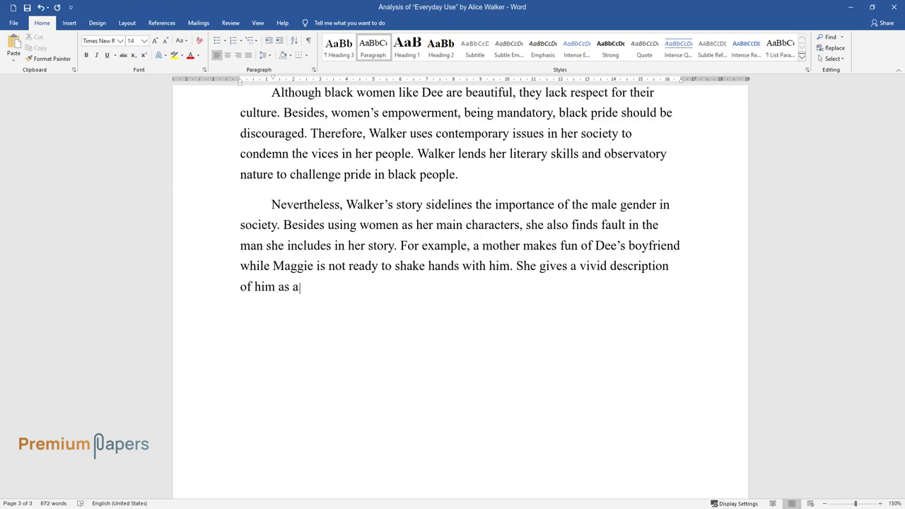
text(hort stocky man, hair is all ove)
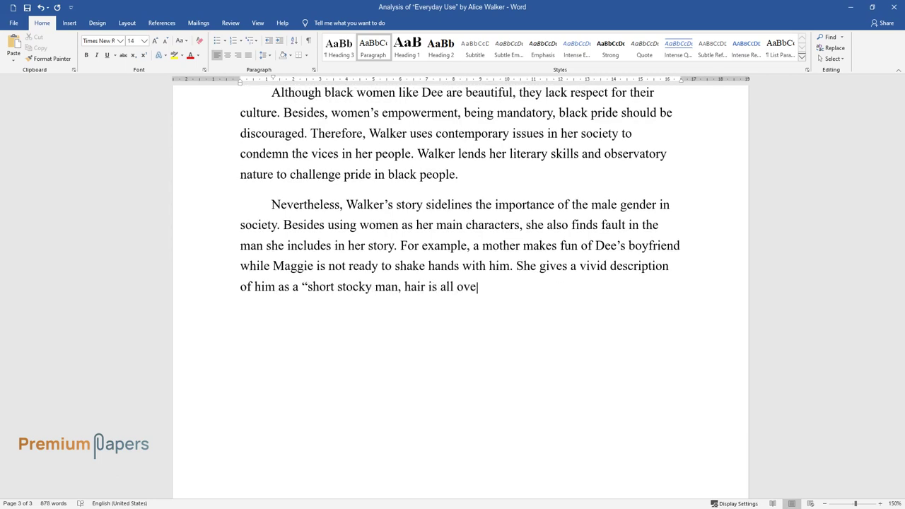
text(r his head a foot long and hanging)
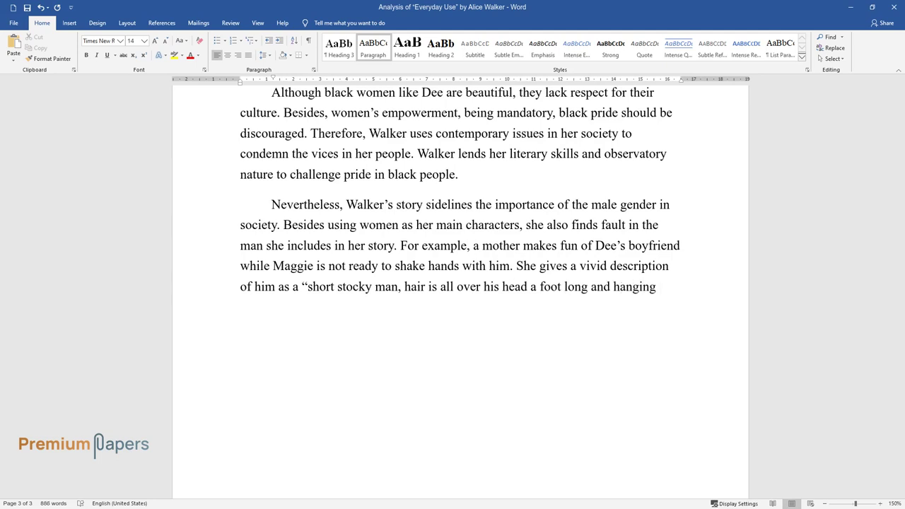
text( chin like a kinky mule tail," to sh)
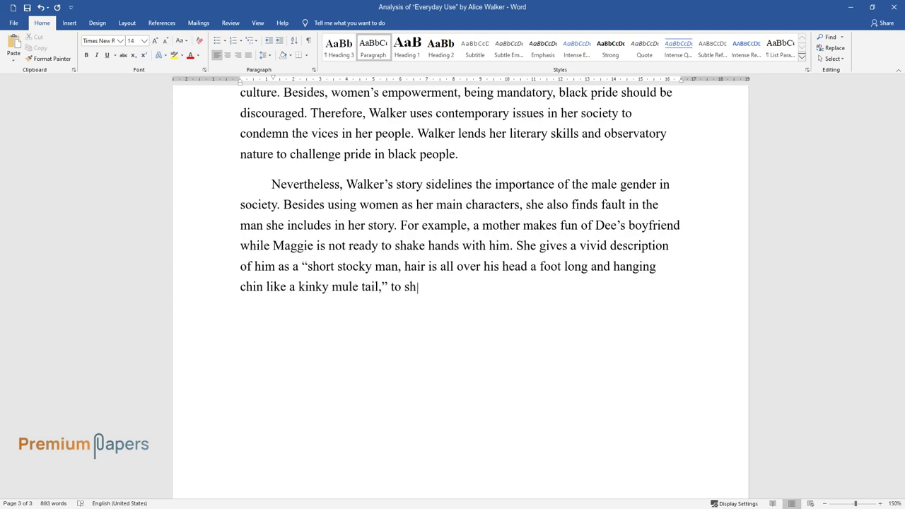
text(ow her low perception towards men.)
- Write the paragraph on men's oppressive nature, then add a 'Conclusion' heading below it
key(Return)
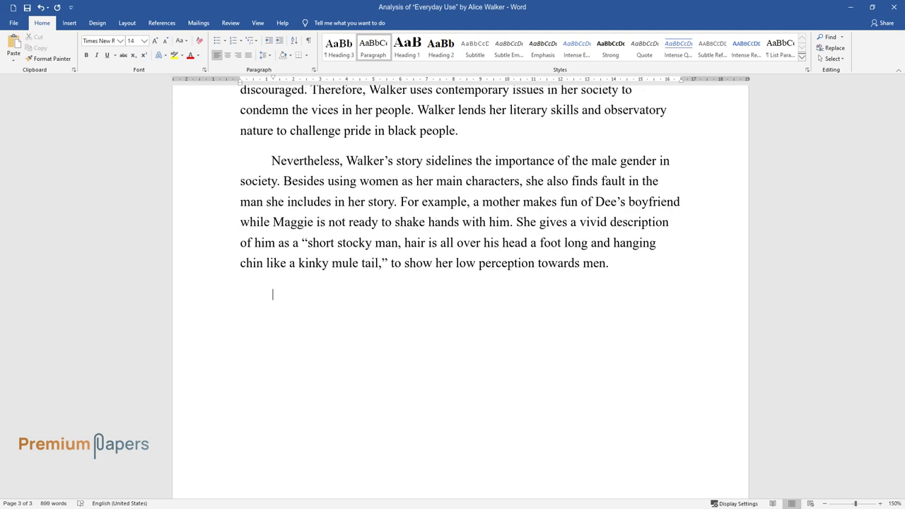
text(Walker's story d)
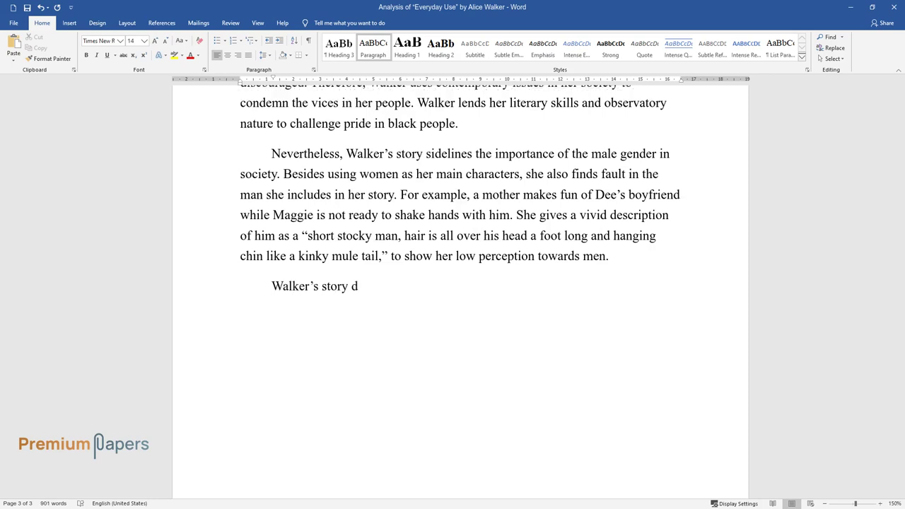
text(isapproves of men because of their )
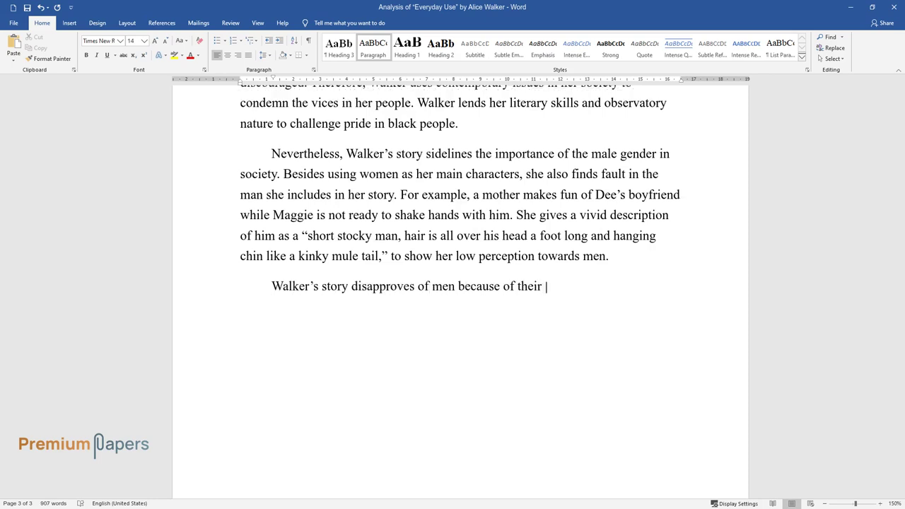
text(oppressive nature during her conte)
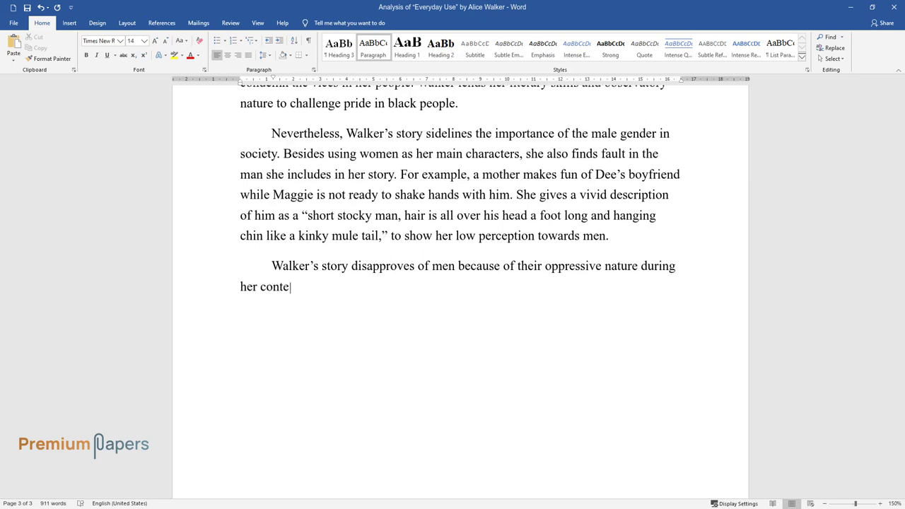
text(mporary times. The second weakness)
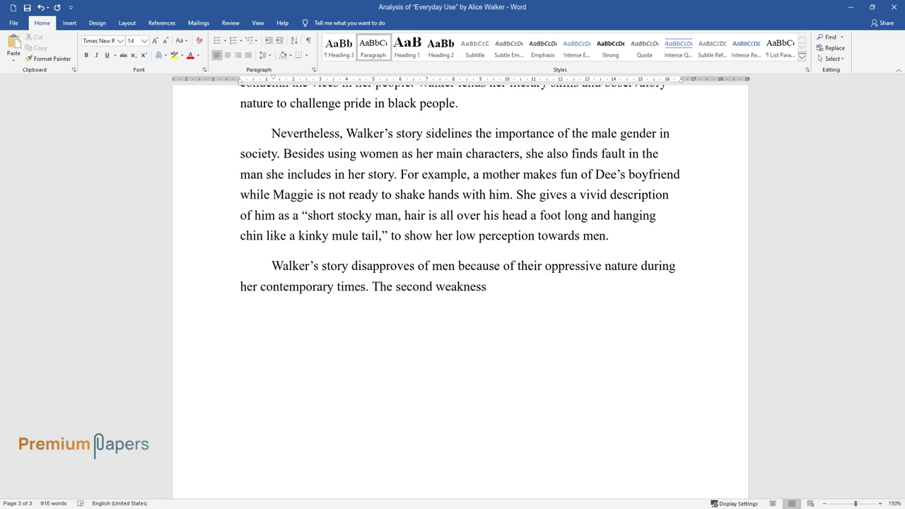
text( of her story is the abrupt ending,)
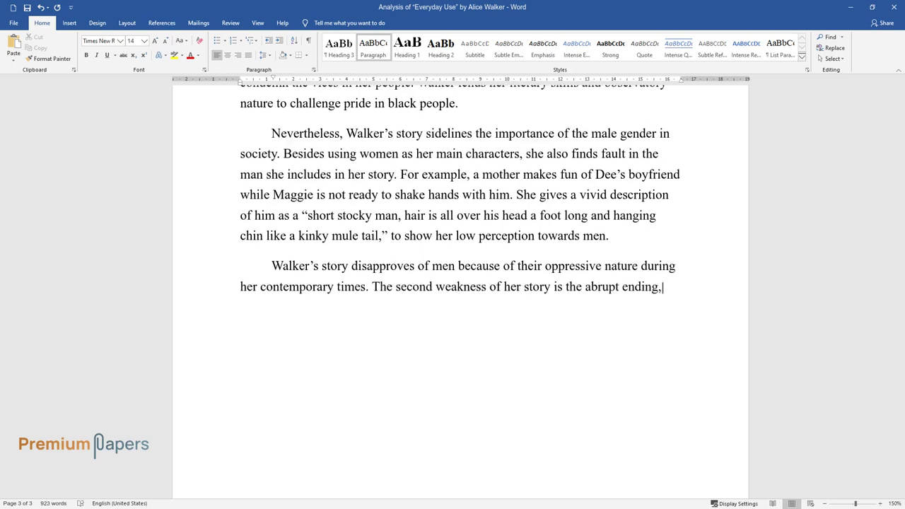
text( which leaves the reader in suspens)
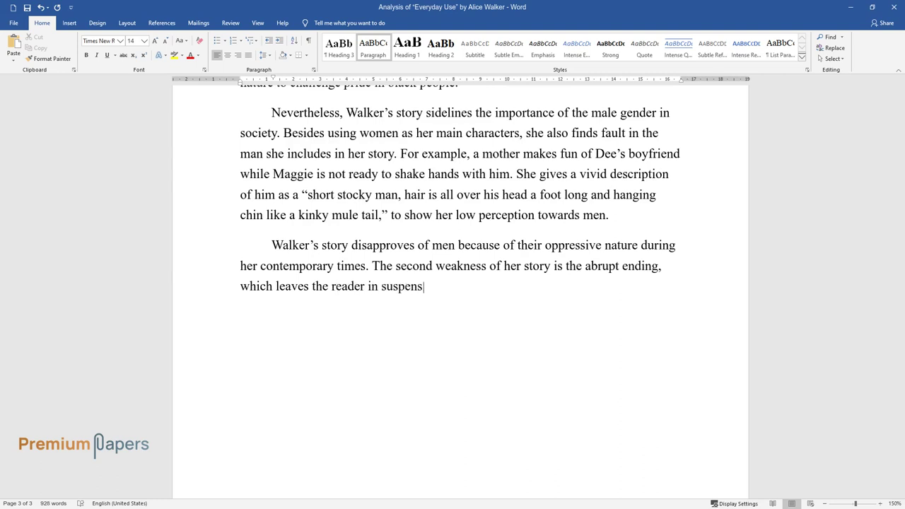
text(e. For example, when a mother deci)
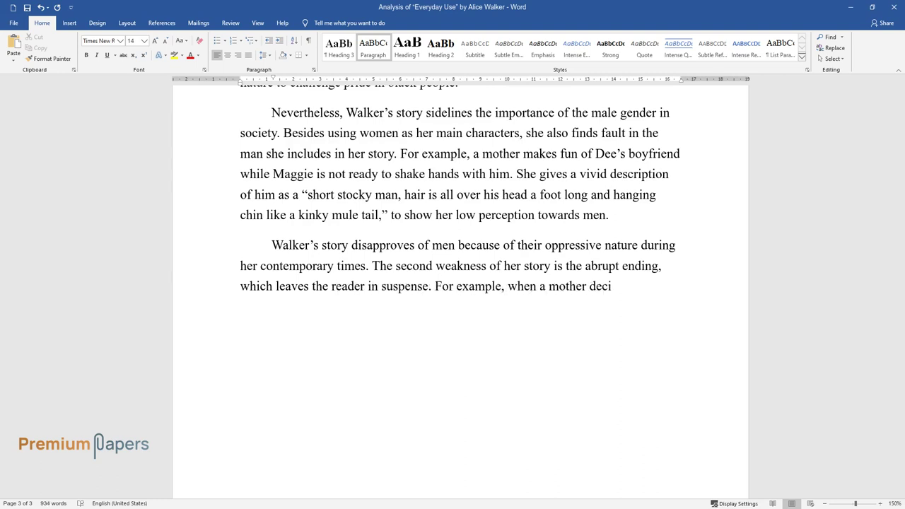
text(des to give a quilt to Mag)
text(gie, how )
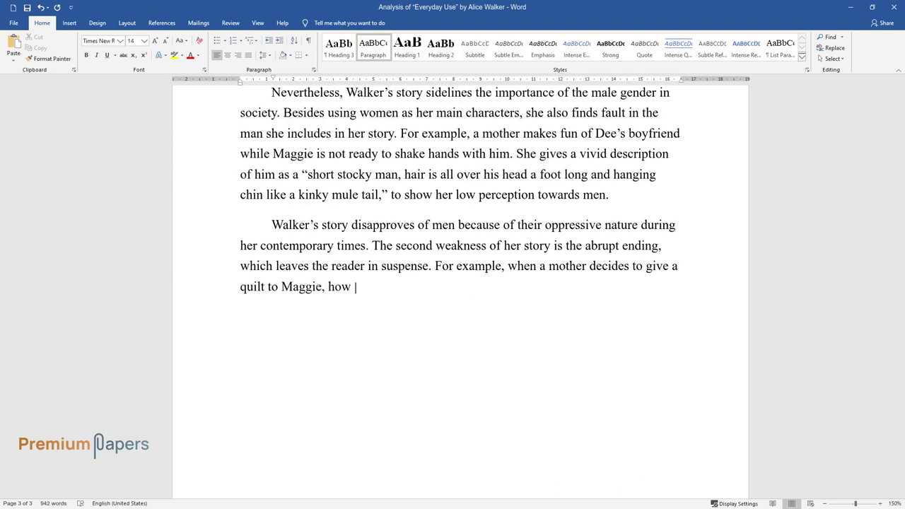
text(does Dee react in addition to stom)
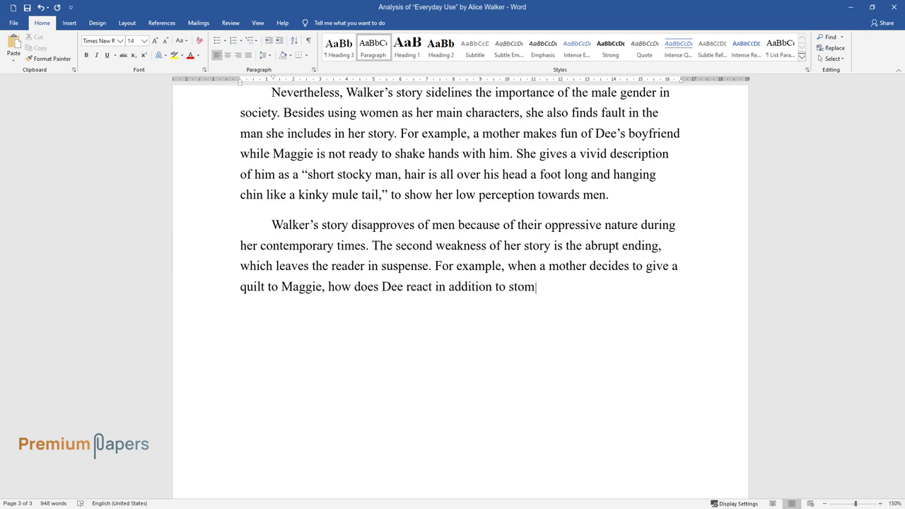
text(ping away? The reader has to specul)
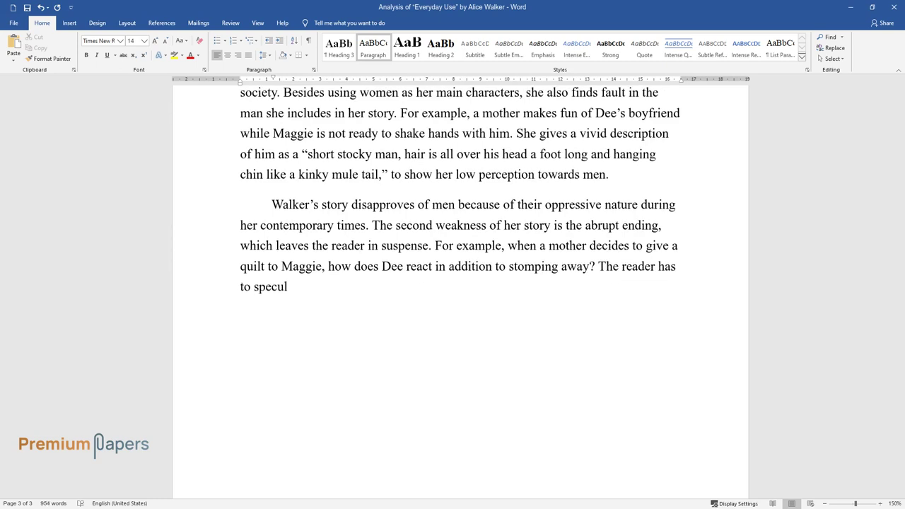
text(ate on the reaction of Dee.)
key(Return)
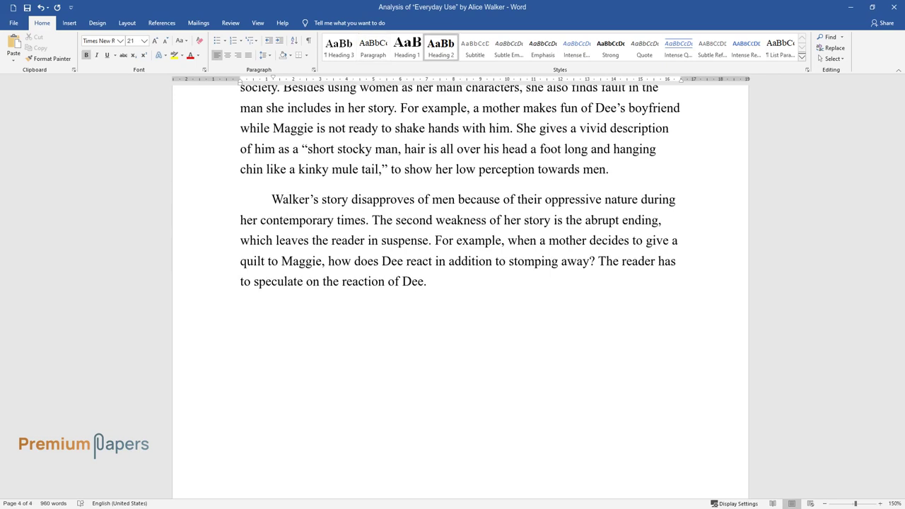
text(Conclusion)
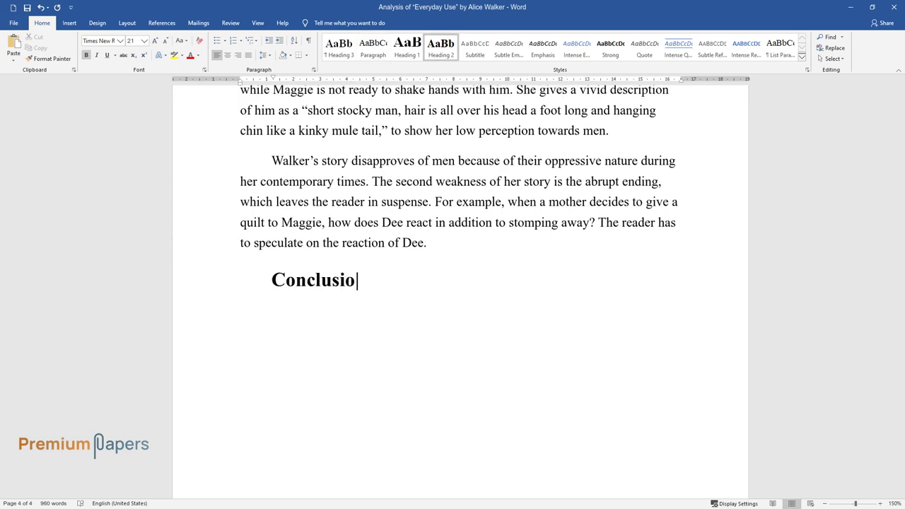
key(Return)
- Type the conclusion on Walker using her experiences as an African woman to highlight African heritage
text(Conclusiv)
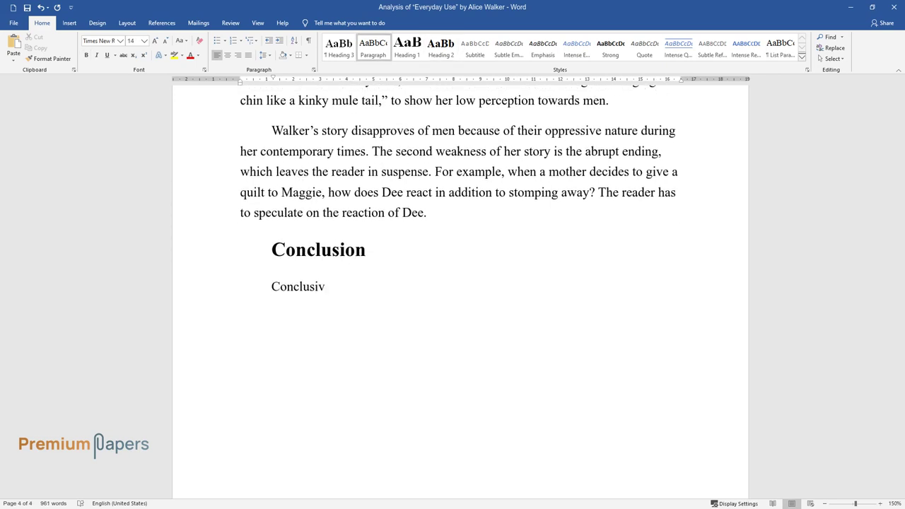
text(ely, in comparison, with other li)
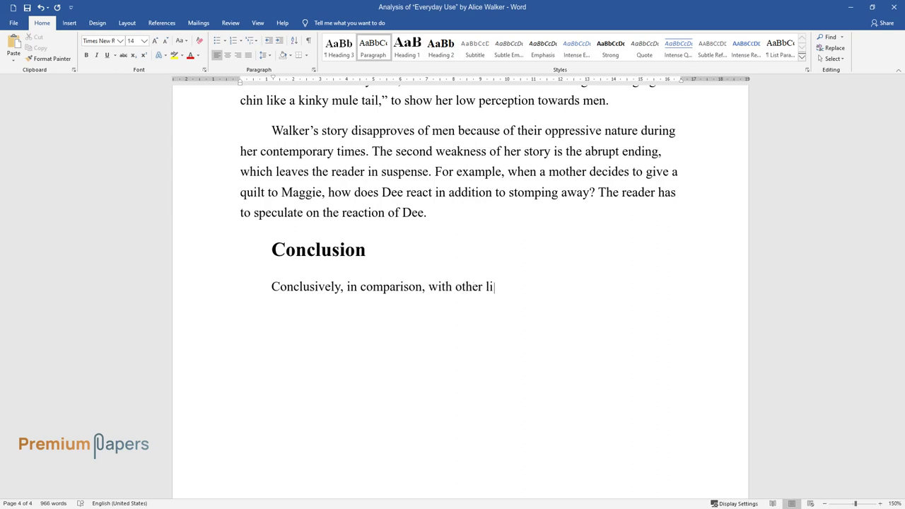
text(terary works, Walker's story explicitly outlines the issues)
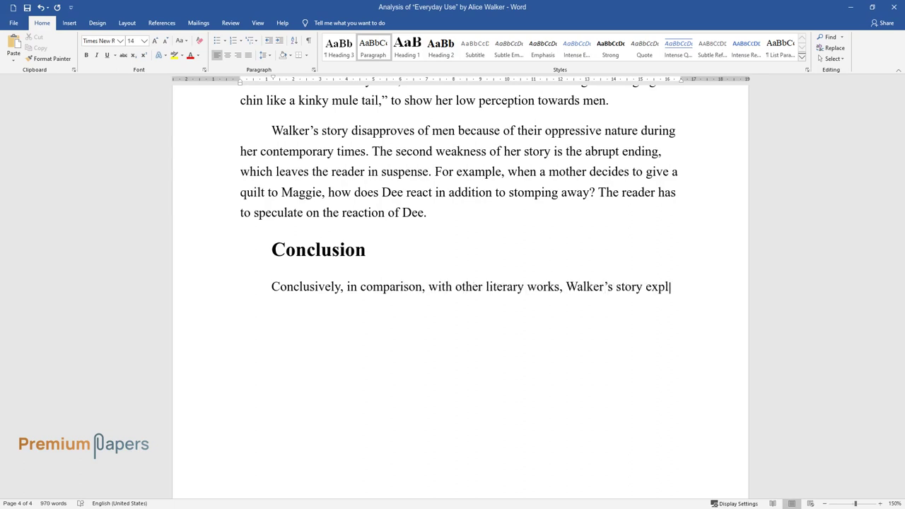
text( humorou)
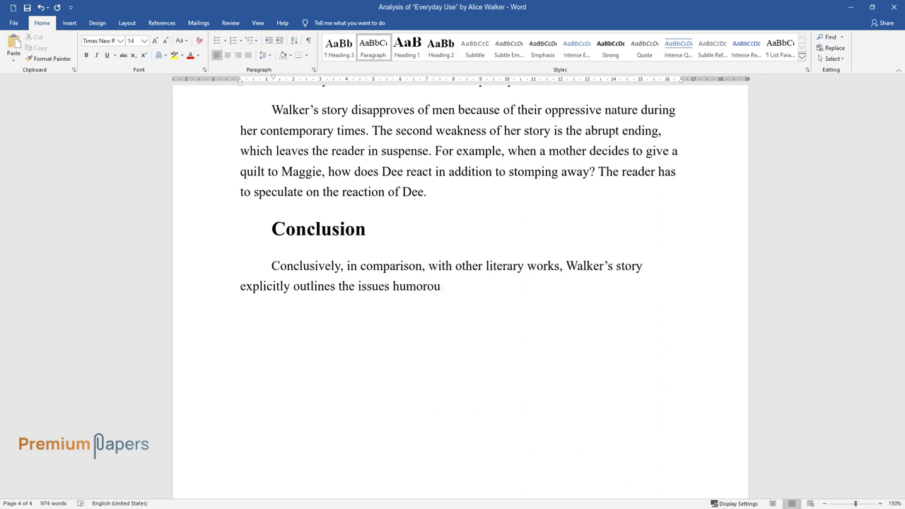
text(sly affecting the world. Walker u)
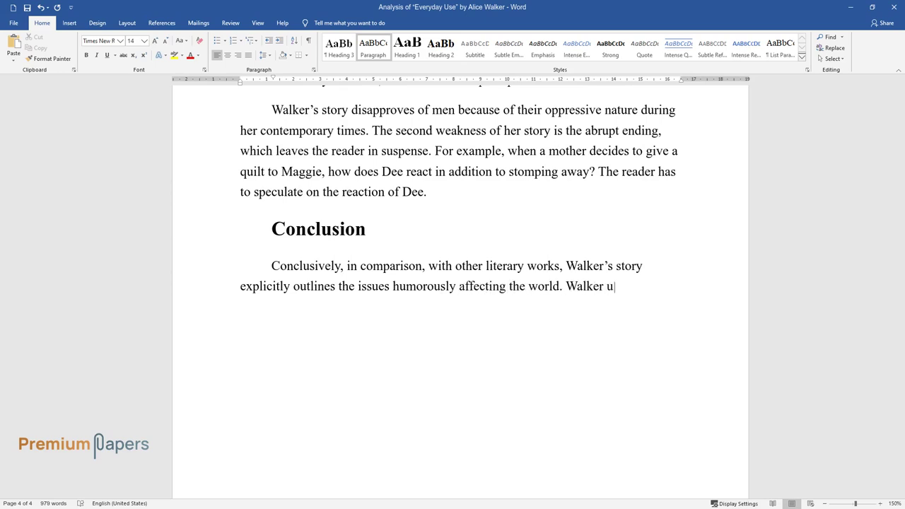
text(ses her personal experiences not )
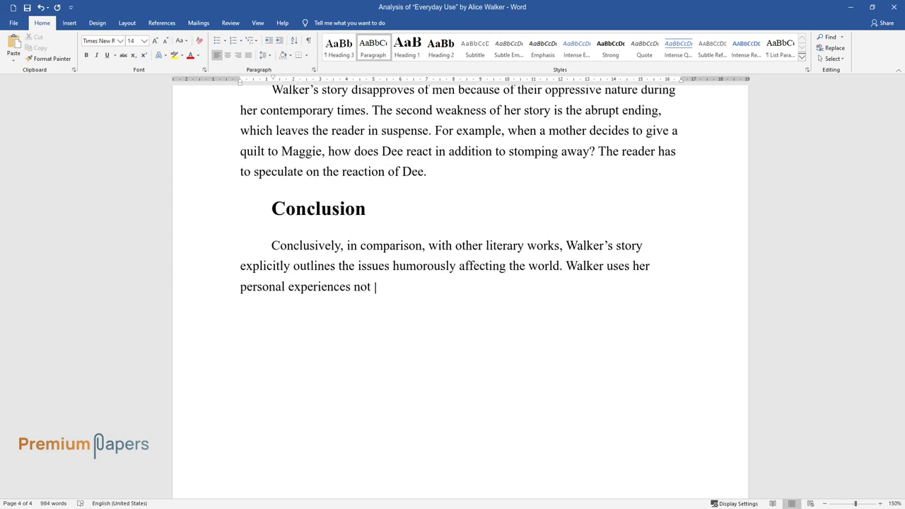
text(only as a)
text(woman to highlight the theme of A)
text(frican heritage. S)
text(he articulates h)
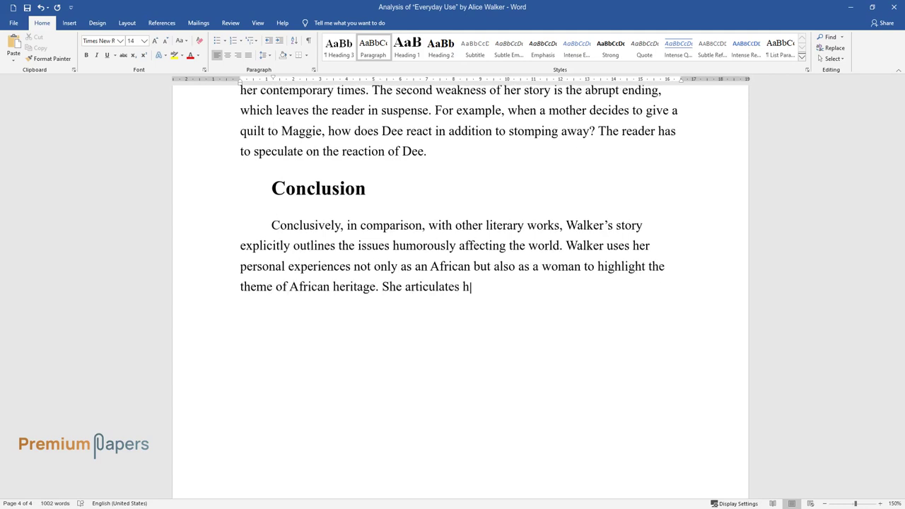
text(er life, experiences, gender, and )
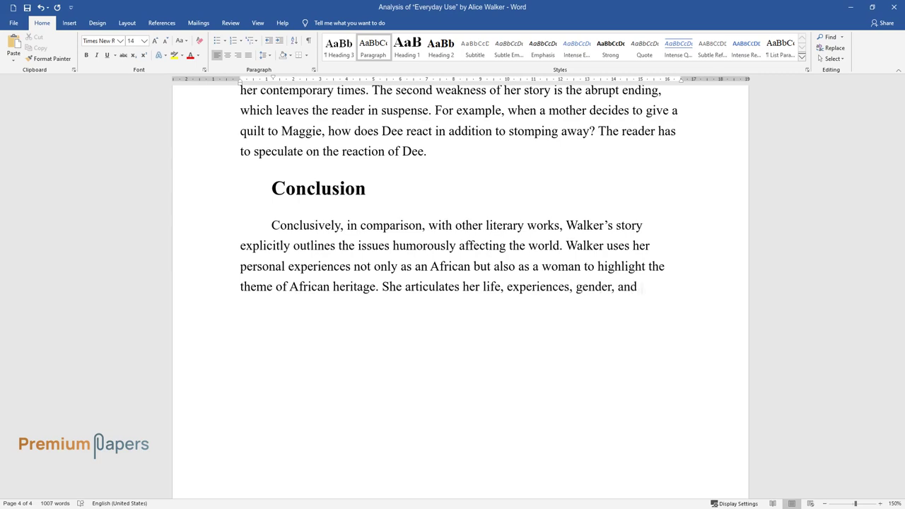
text(contemporary issues to develop he)
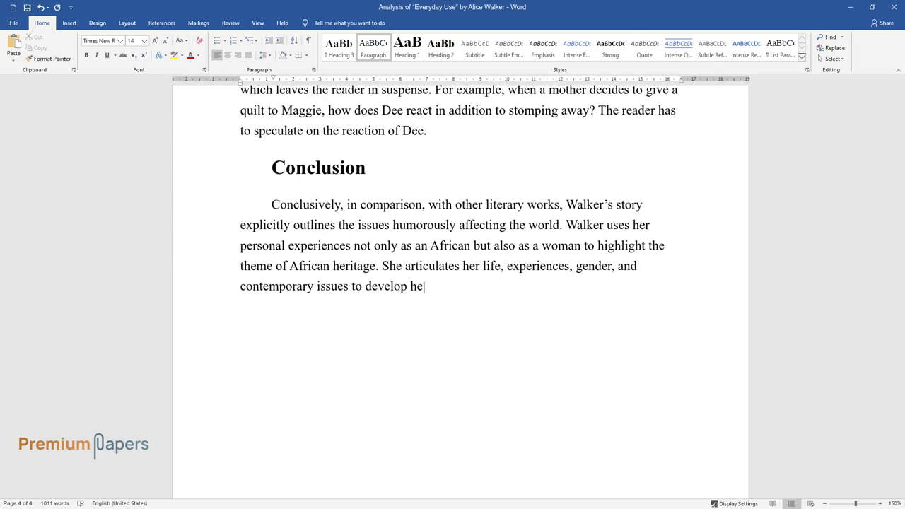
text(r theme. Apart from encouraging w)
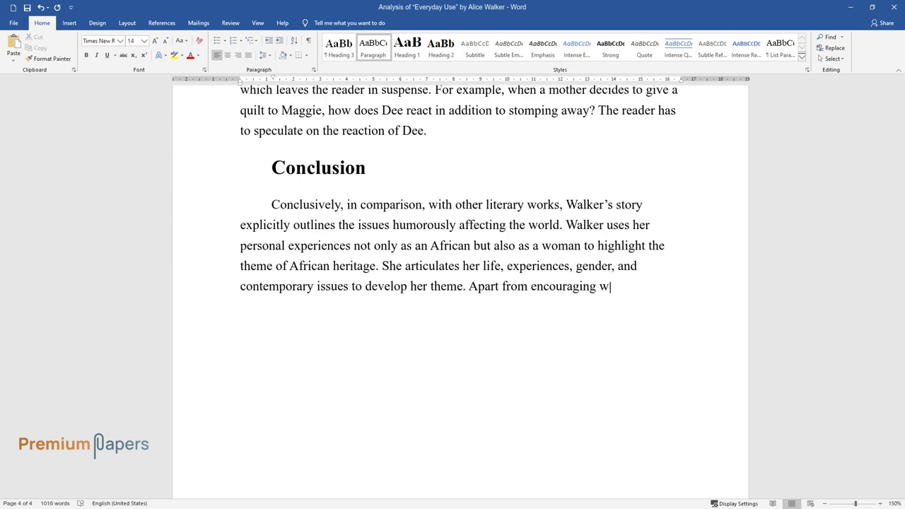
text(omen to take up education)
text(, she con)
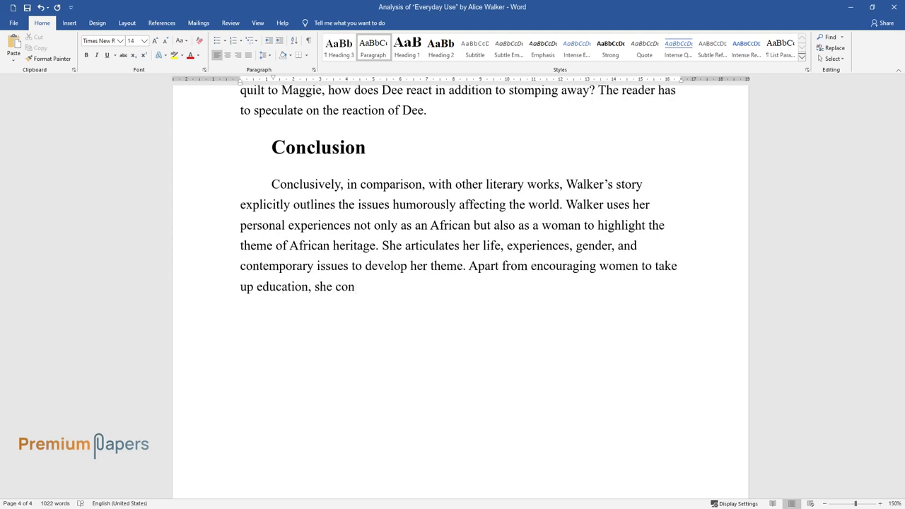
text(demns pride among the few elites )
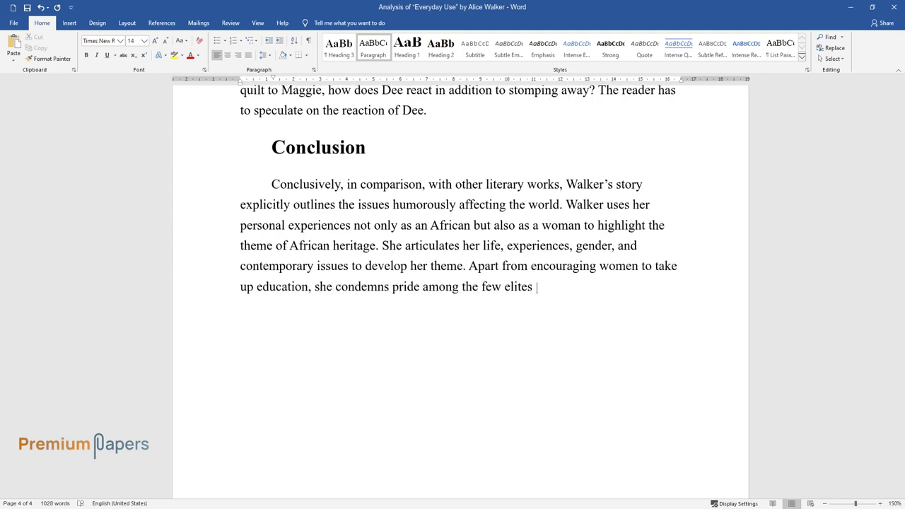
text(in society. Unfortunately, the ab)
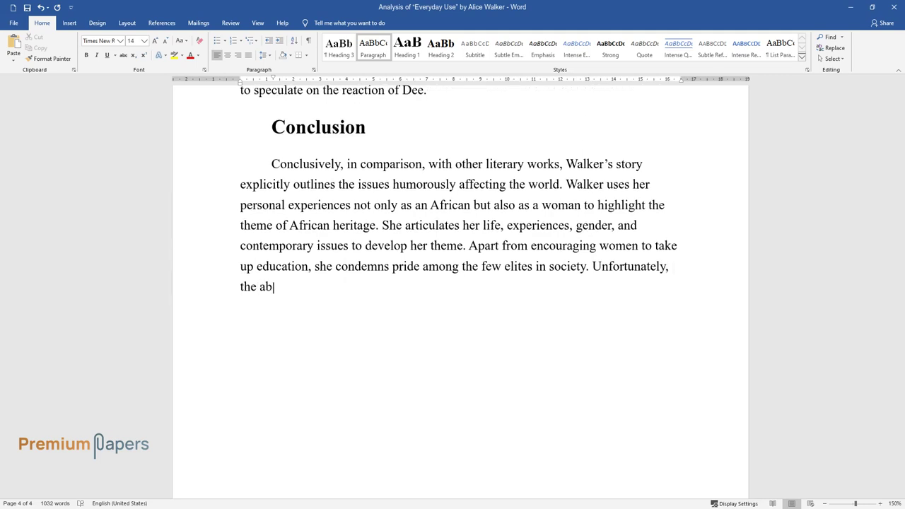
text(ility to shun the importance of me)
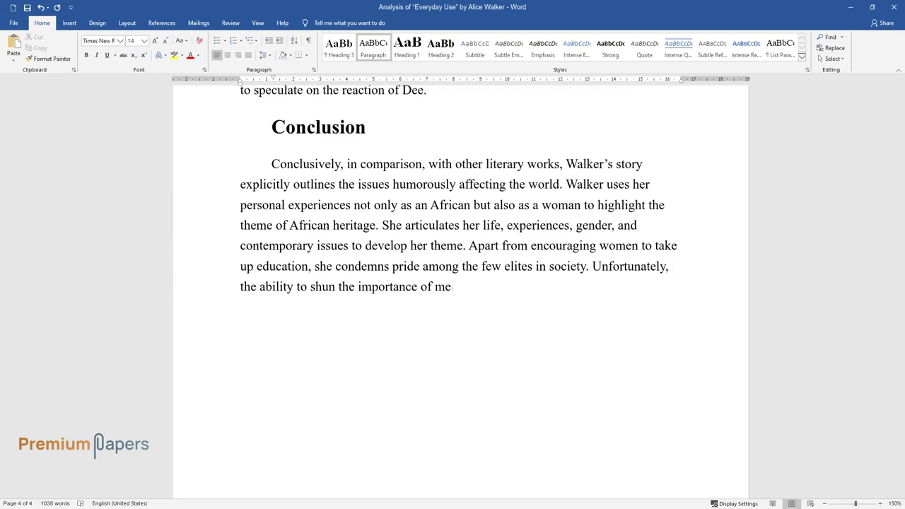
text(n in her society becomes the major weakness in her)
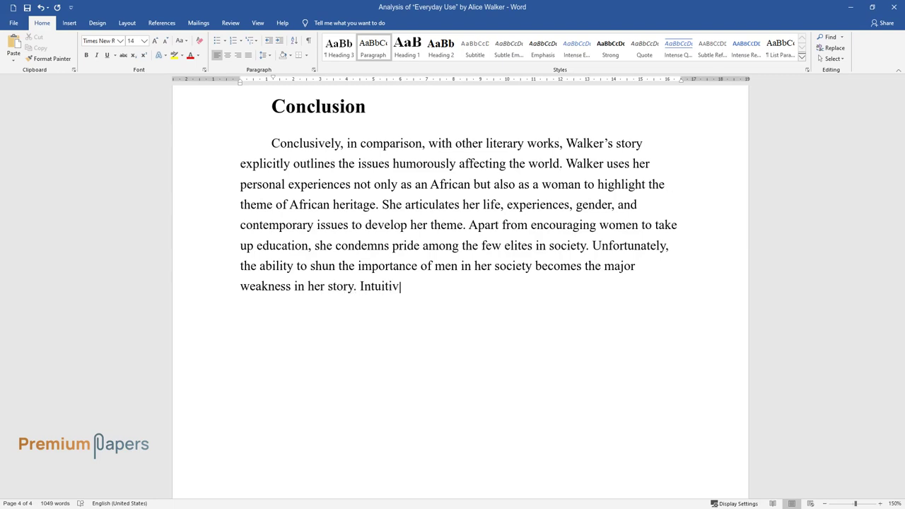
text( story. Intuitively, equality is a vital element t)
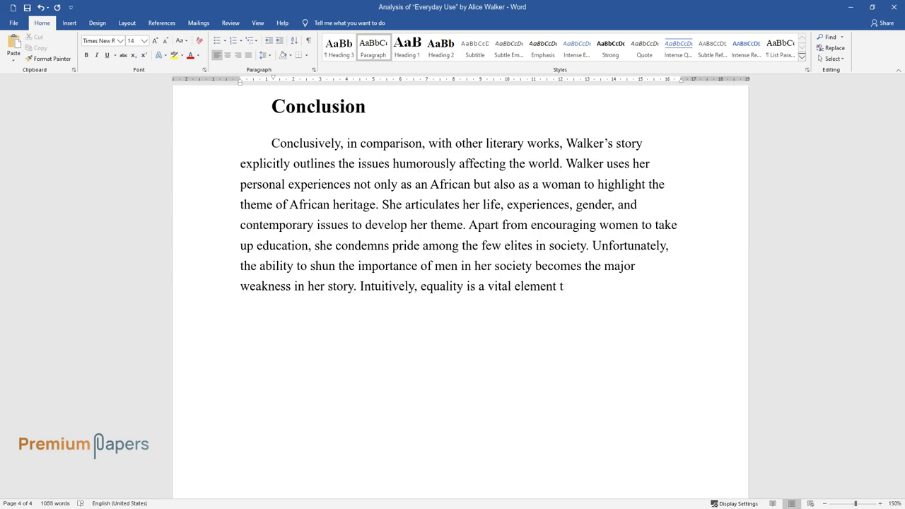
text(hat society should embrace and no)
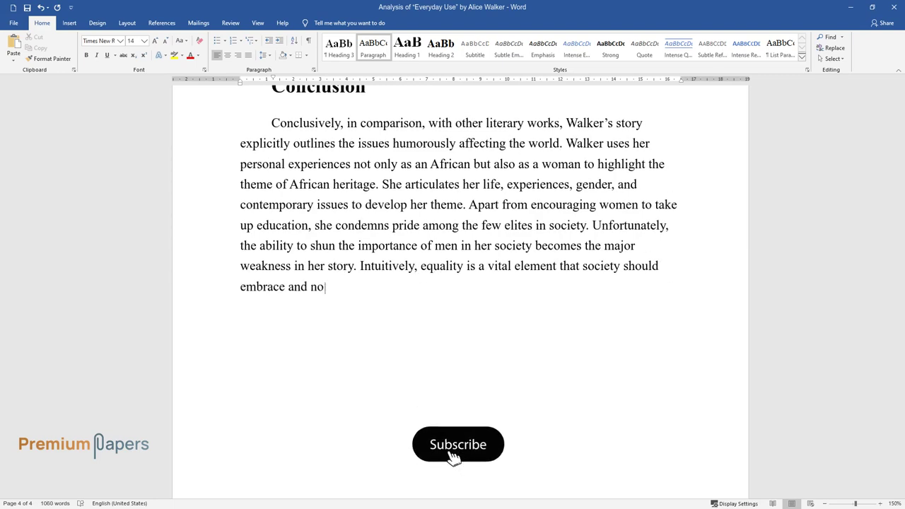
text(t shun as it is with her story. T)
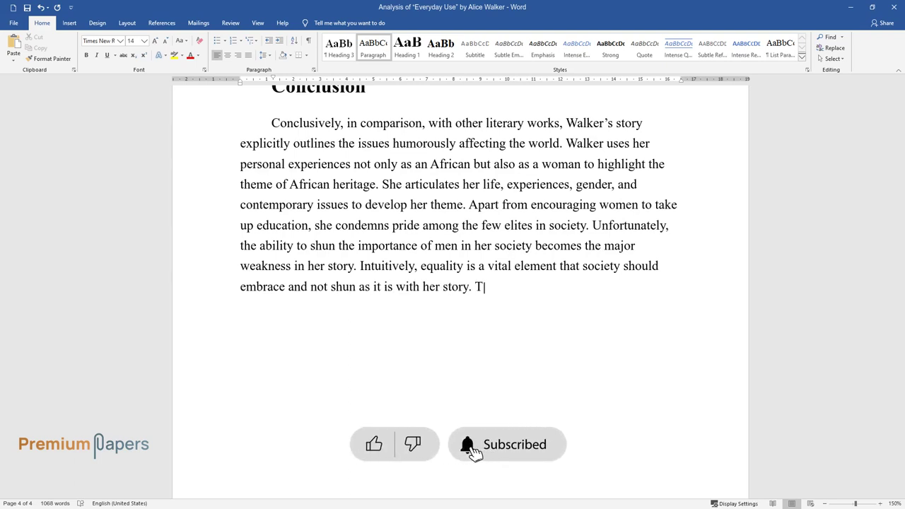
text(herefore, all feminist writers li)
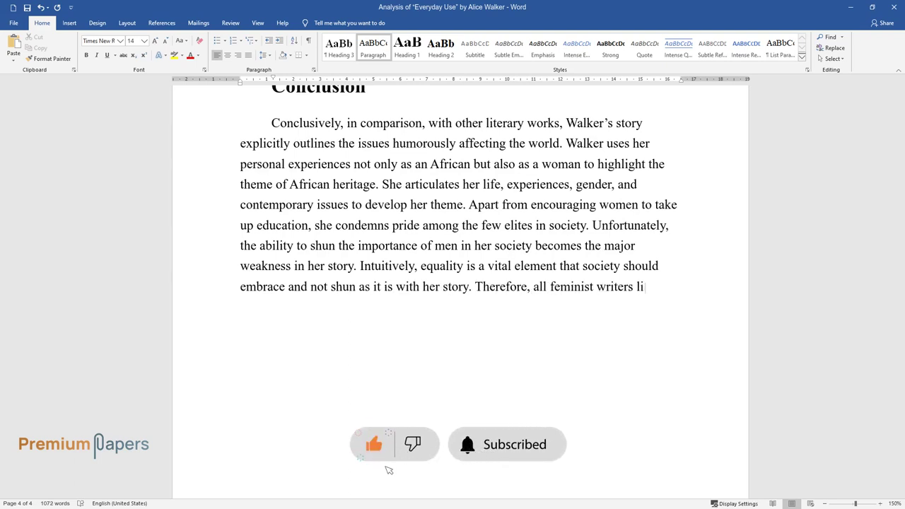
text(ke Walker should also appreciate t)
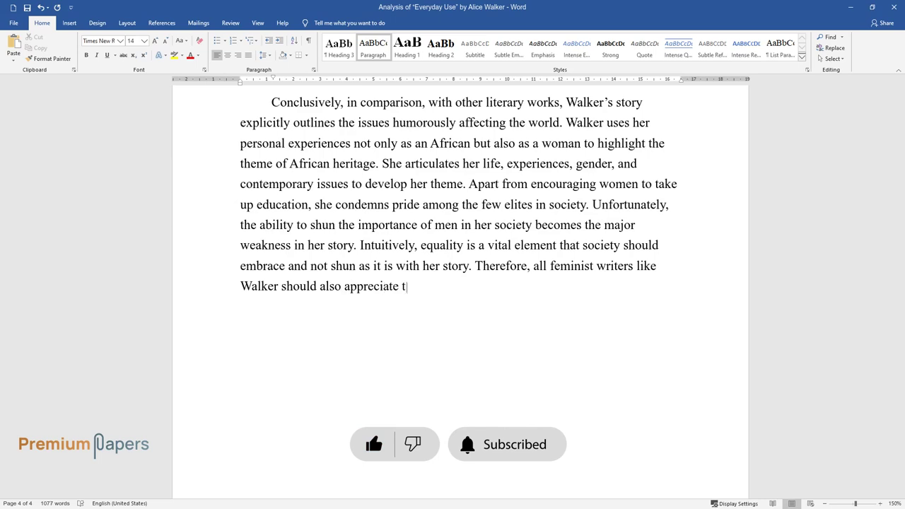